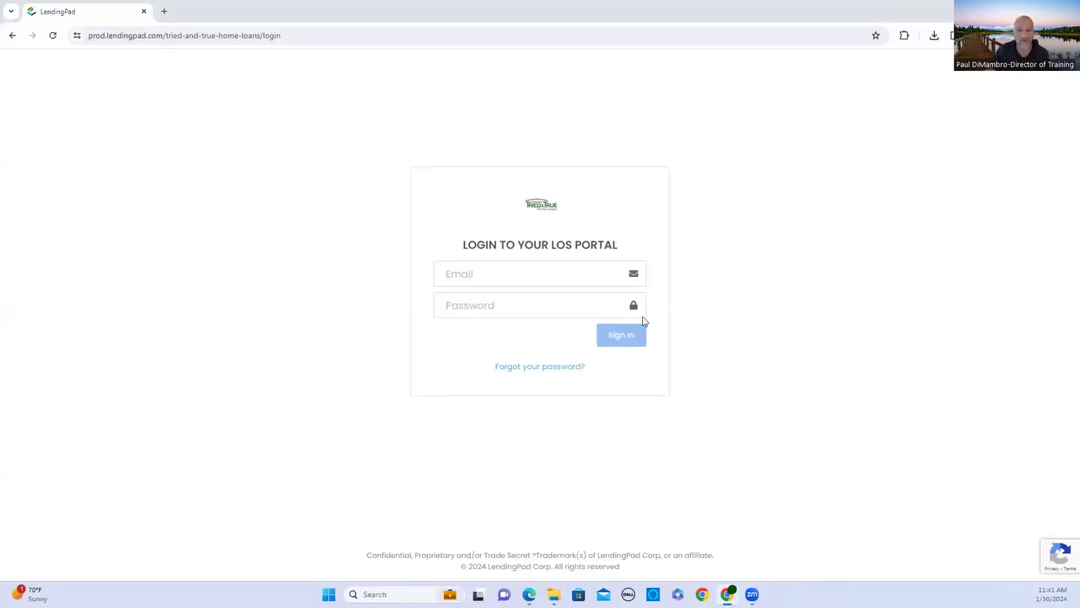
Sign in to the LendingPad LOS with the training account's email and pasted password.
left_click(531, 280)
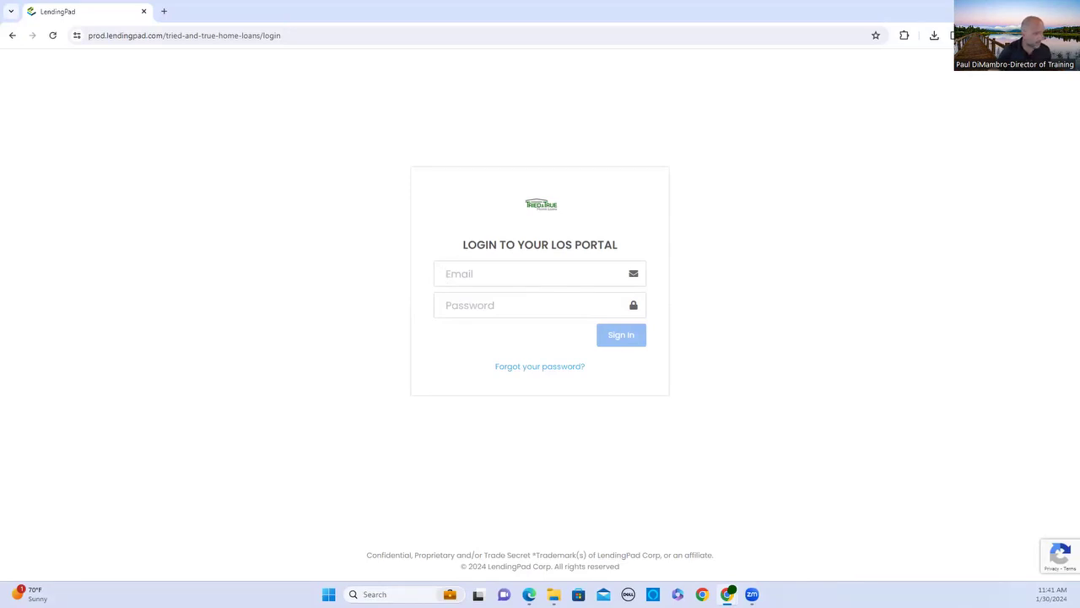
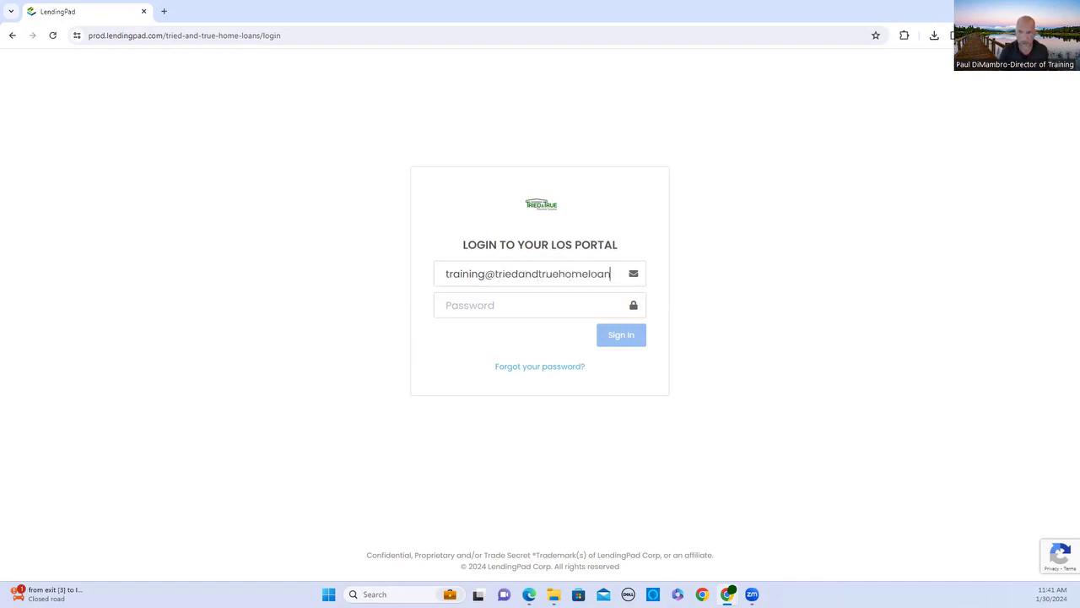
key("Tab")
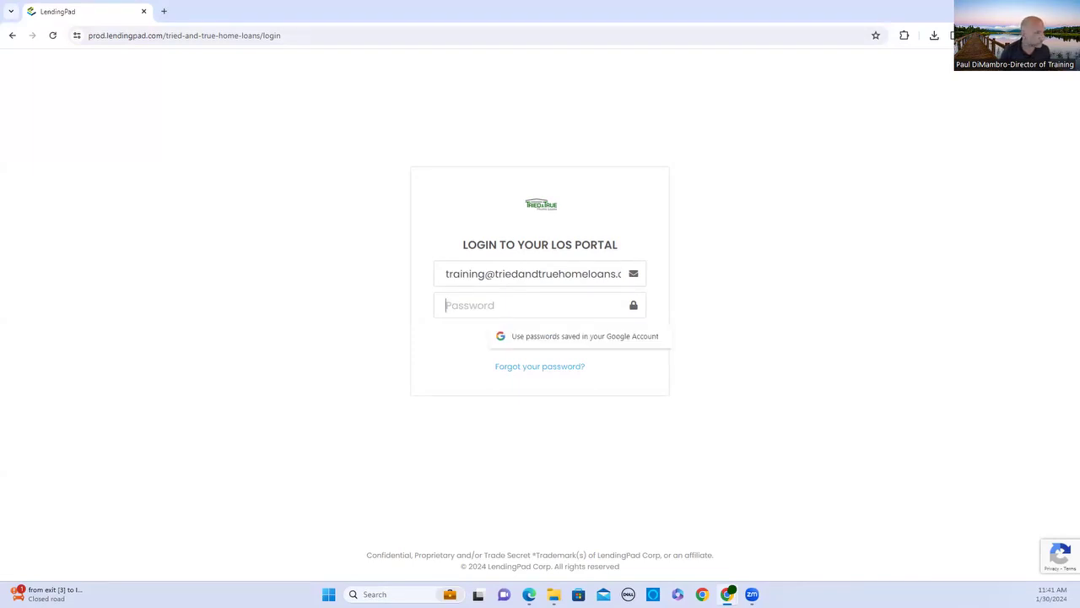
key("Escape")
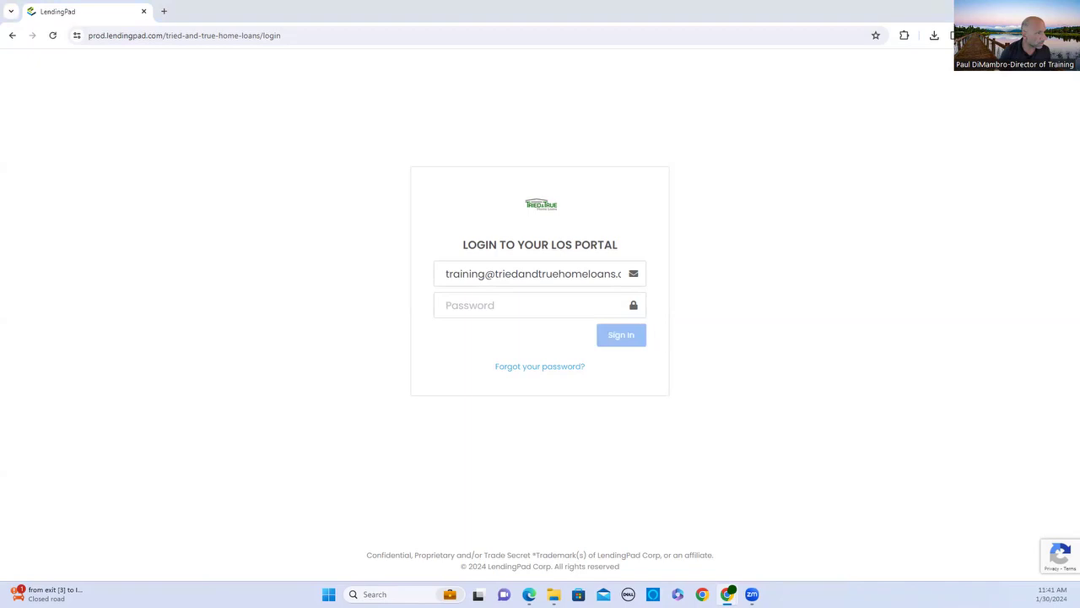
left_click(540, 309)
right_click(542, 309)
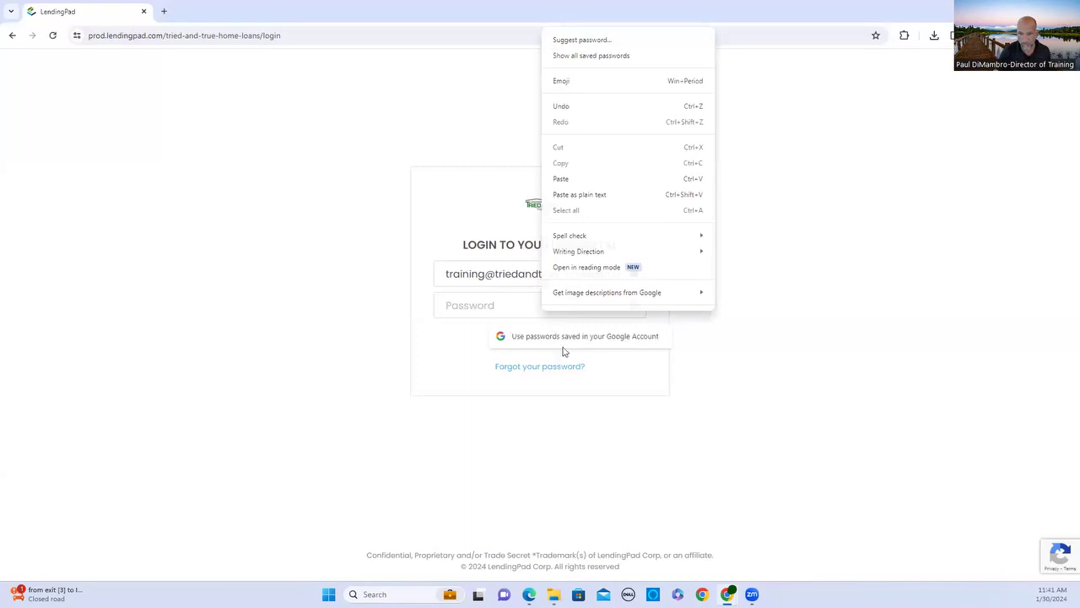
left_click(572, 181)
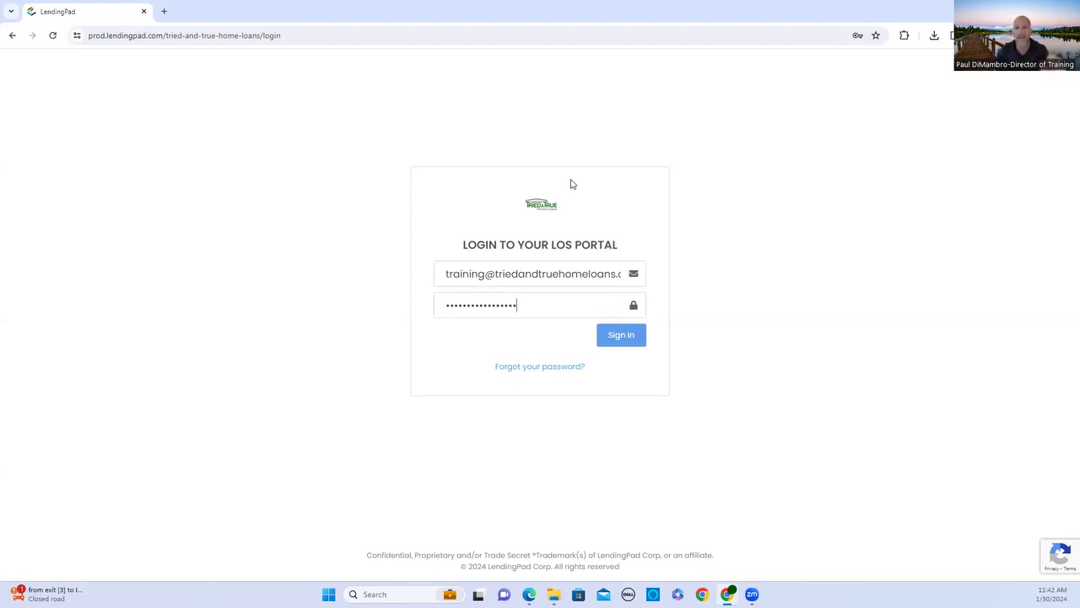
left_click(629, 340)
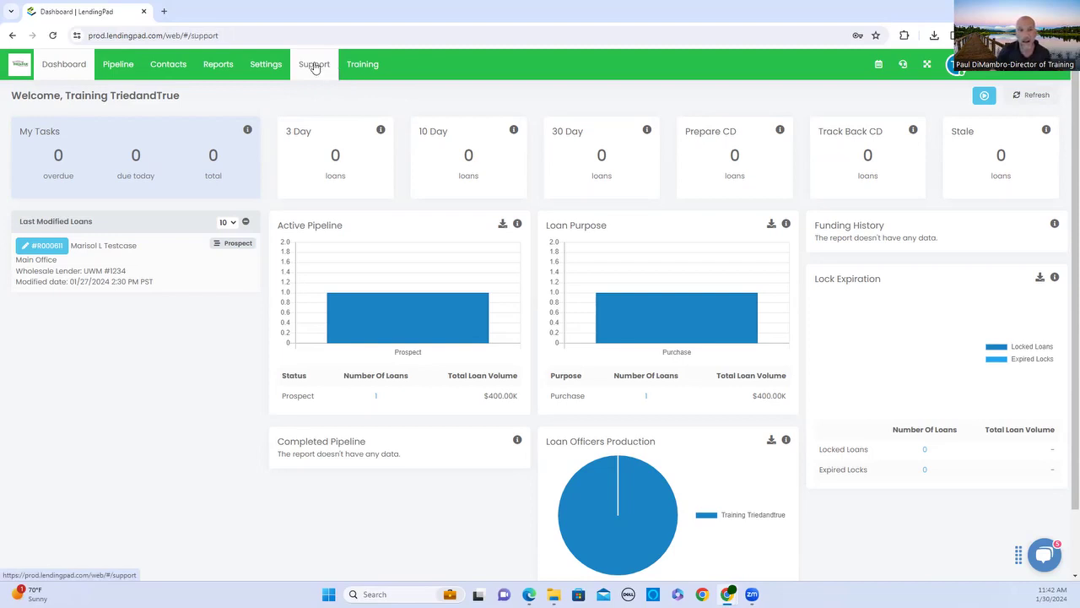
left_click(315, 67)
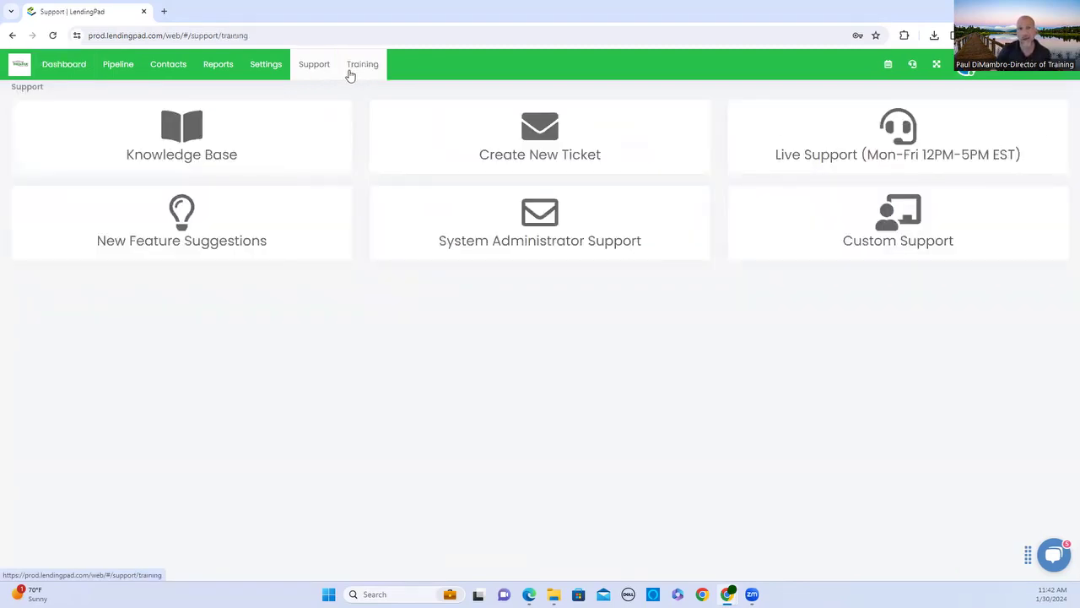
left_click(348, 75)
scroll(410, 349, "down", 3)
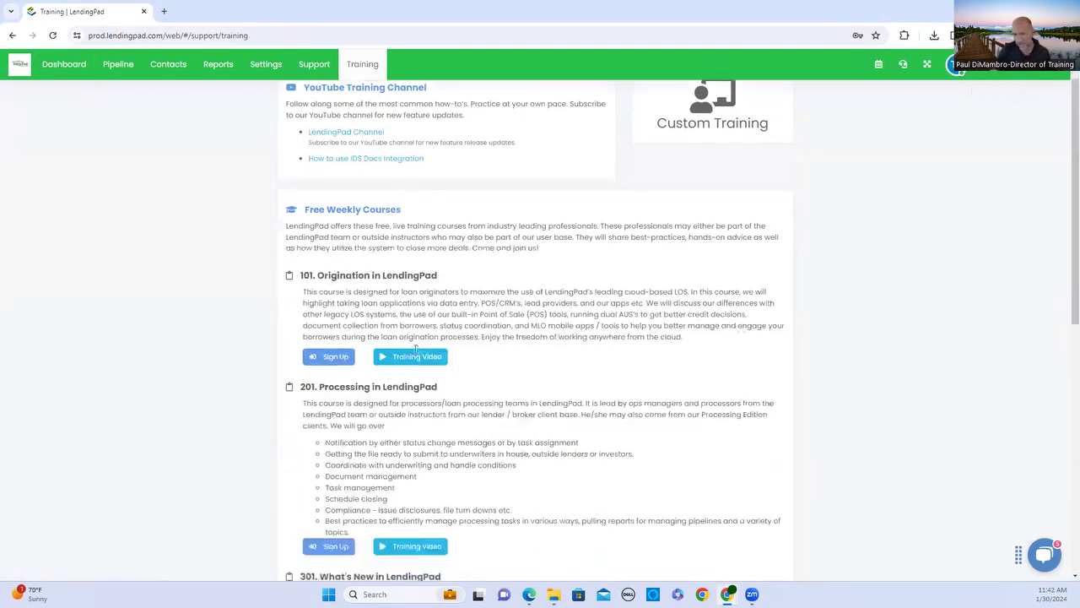
scroll(413, 349, "up", 3)
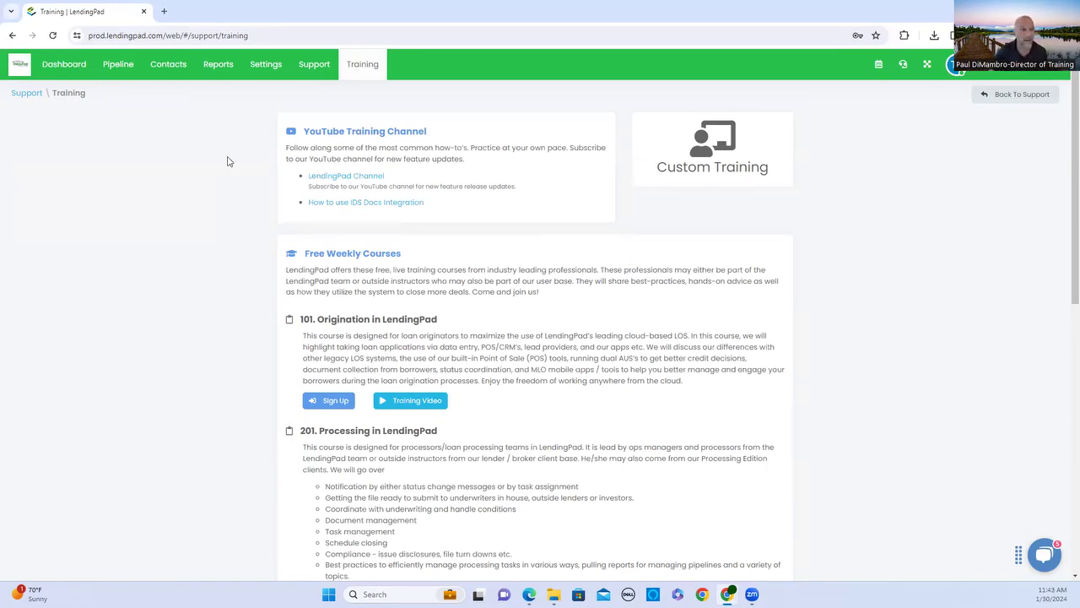
left_click(76, 71)
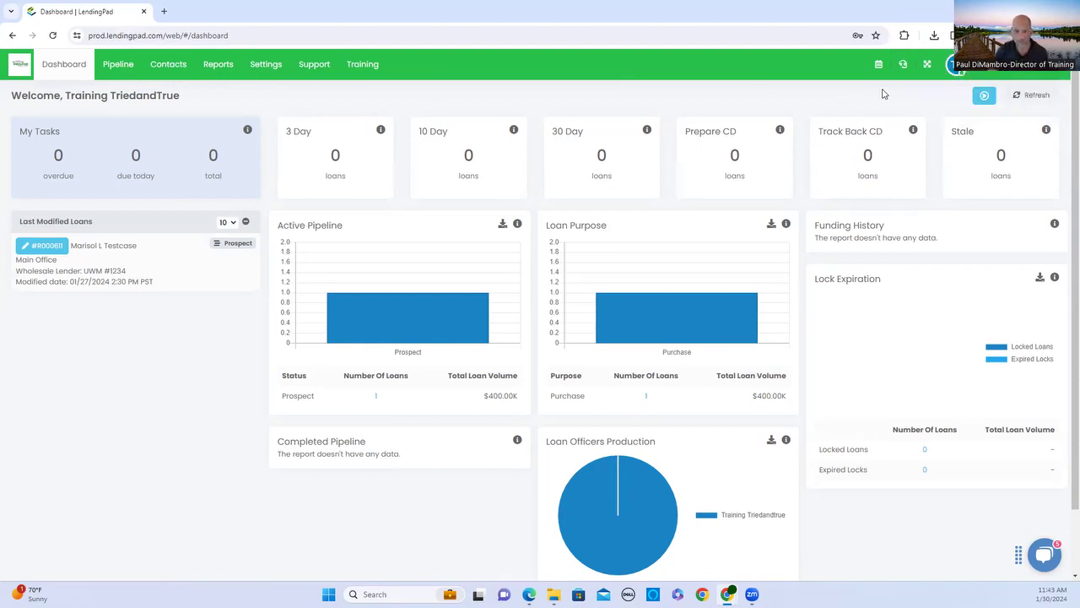
From the Pipeline, create a new loan file with Loan Type set to Loan.
left_click(116, 59)
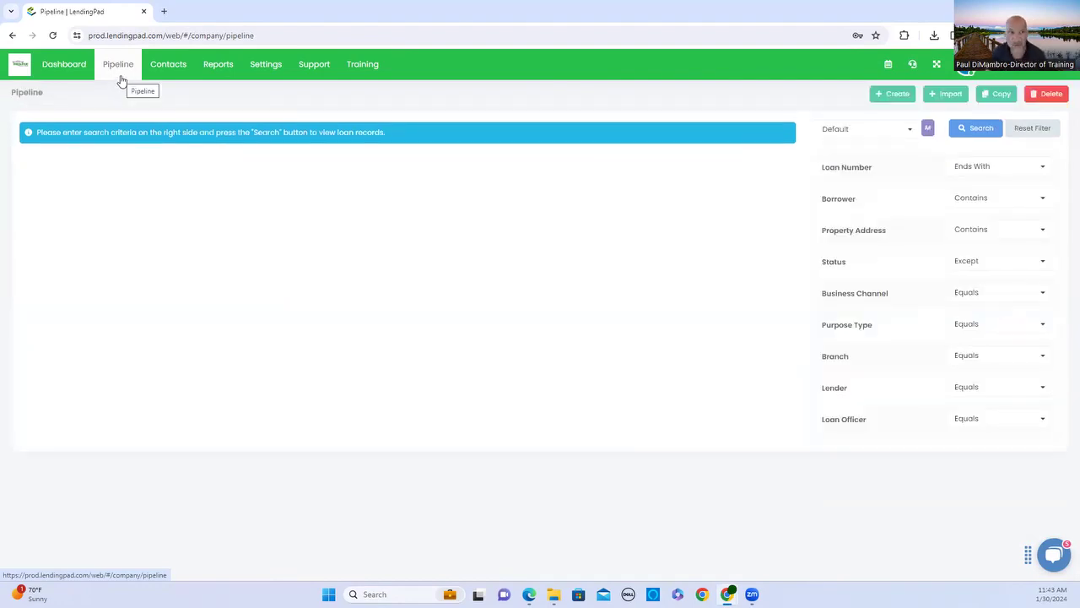
left_click(897, 100)
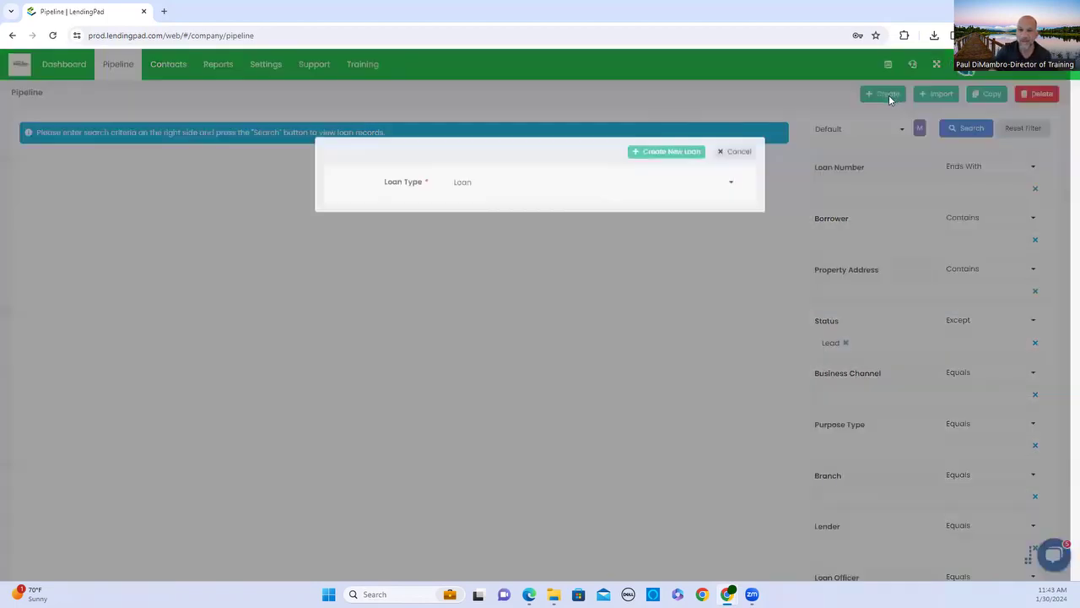
left_click(570, 197)
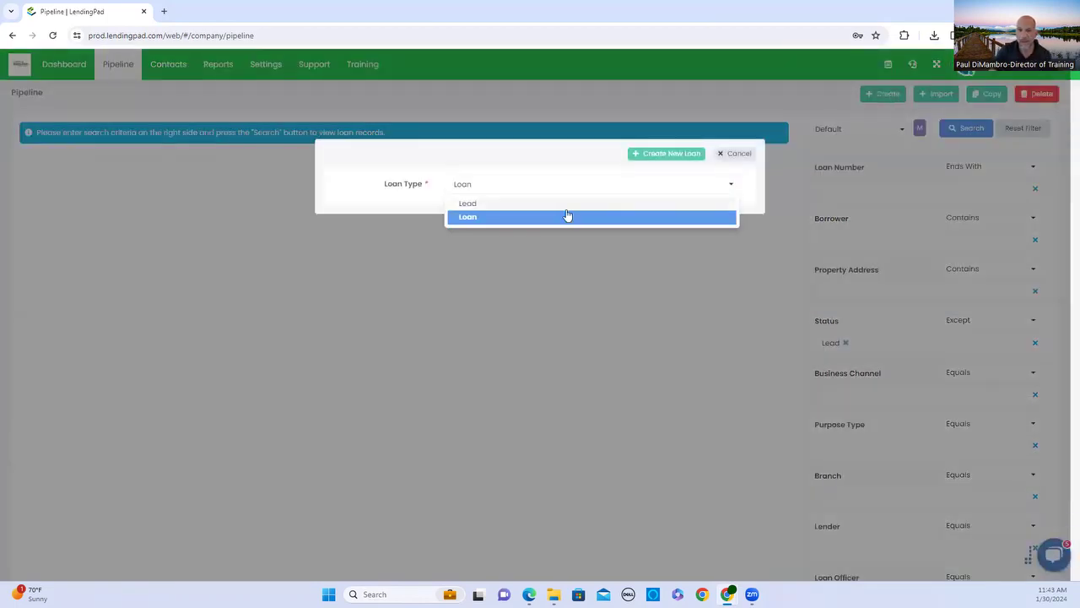
left_click(567, 218)
left_click(571, 187)
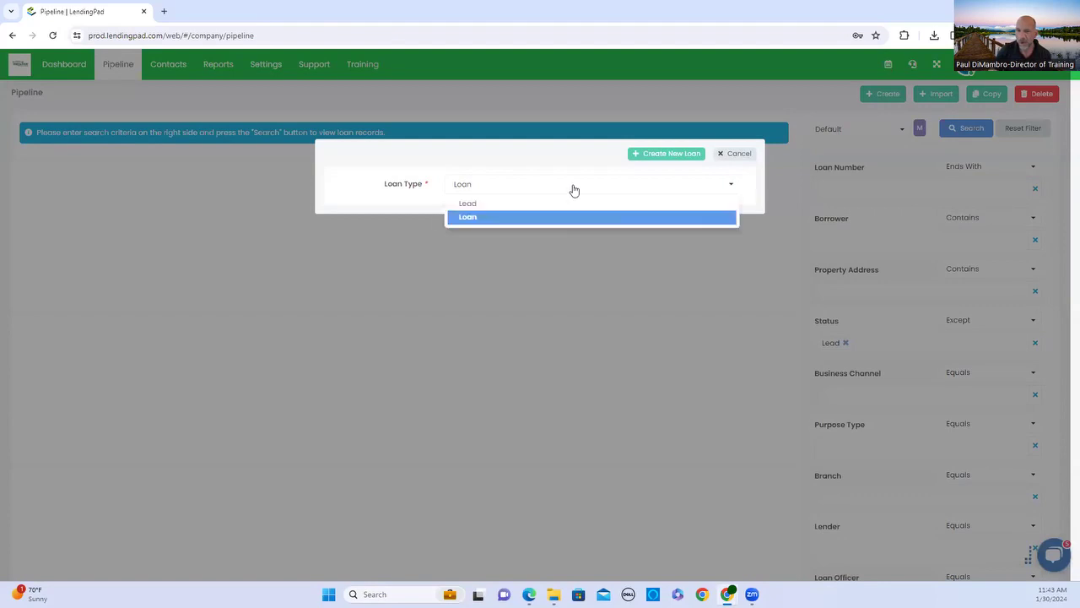
left_click(571, 218)
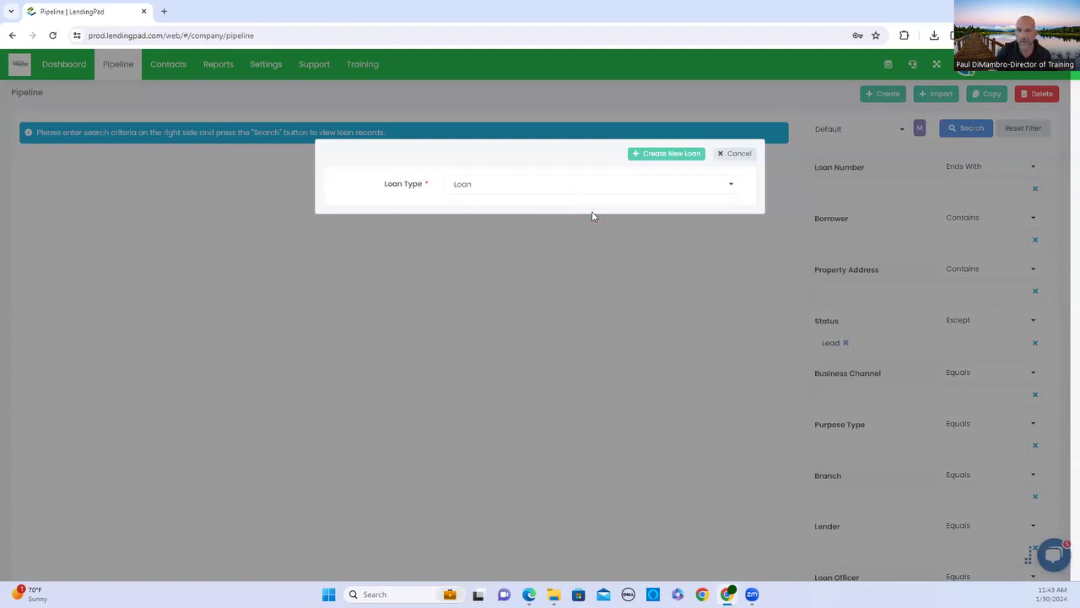
left_click(595, 186)
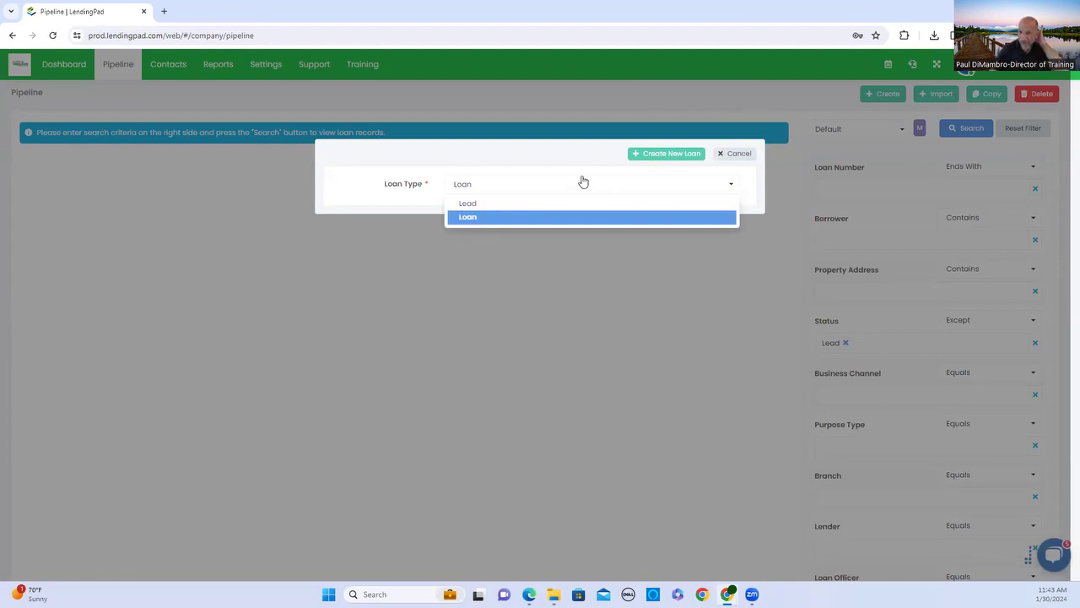
left_click(581, 221)
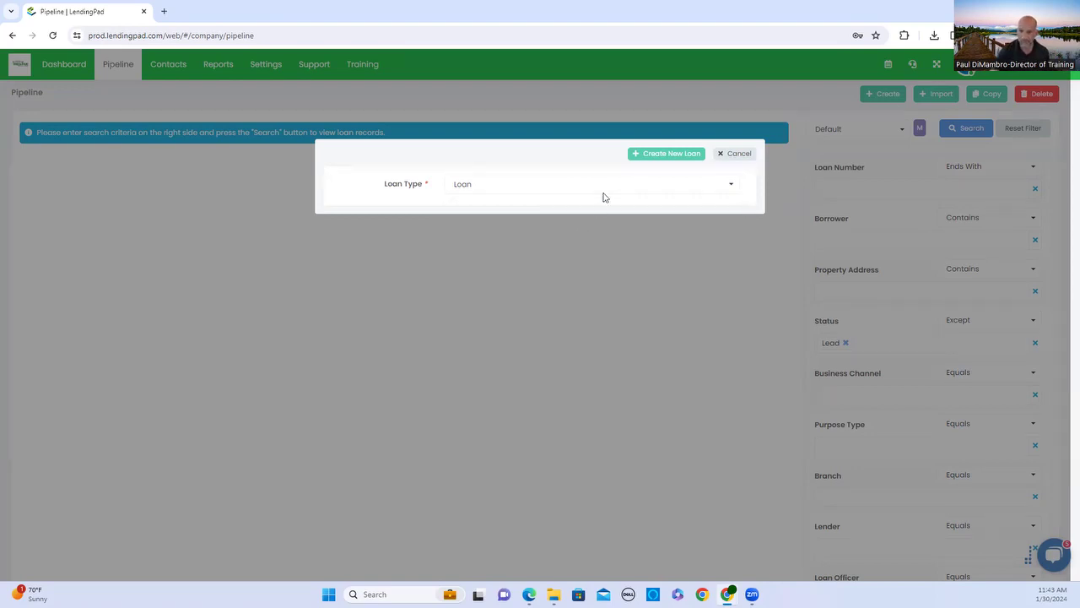
left_click(652, 161)
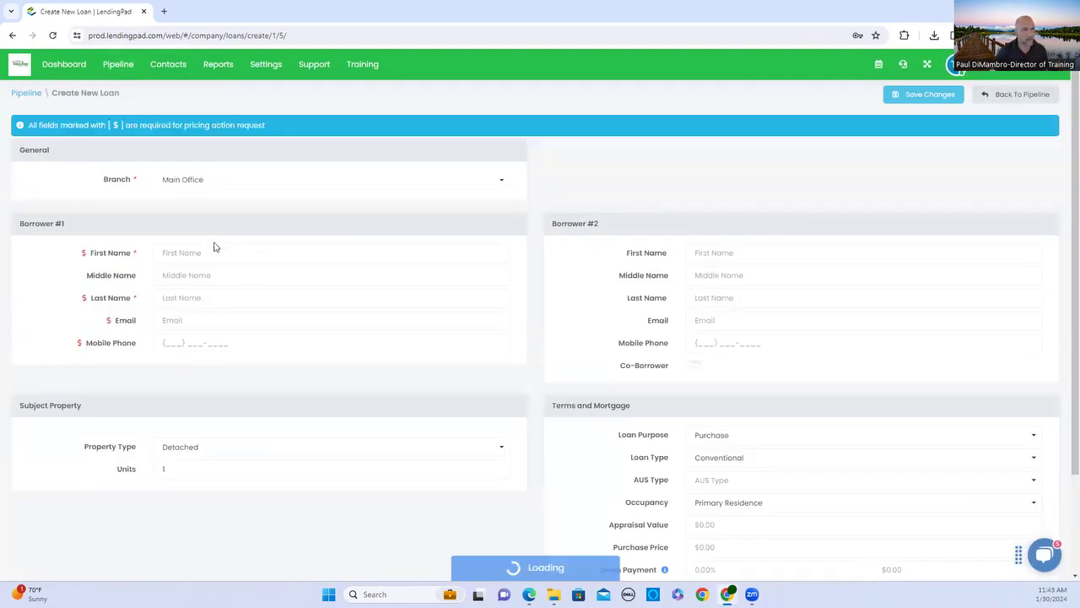
Fill Borrower #1's first name, middle initial and last name, mostly from browser autofill.
left_click(215, 244)
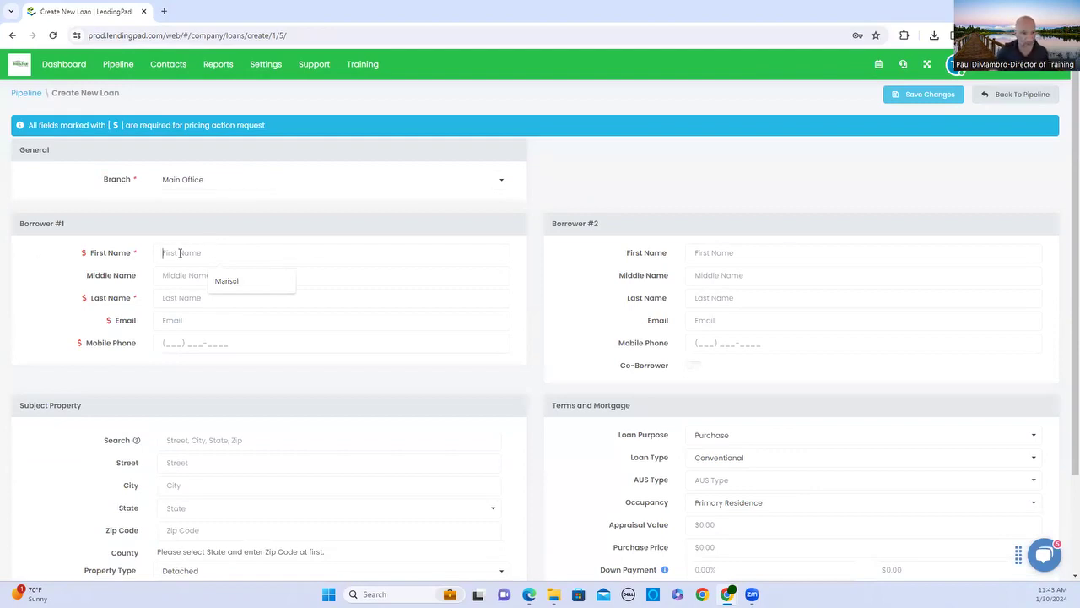
left_click(240, 280)
left_click(240, 276)
type("L")
left_click(247, 297)
left_click(248, 319)
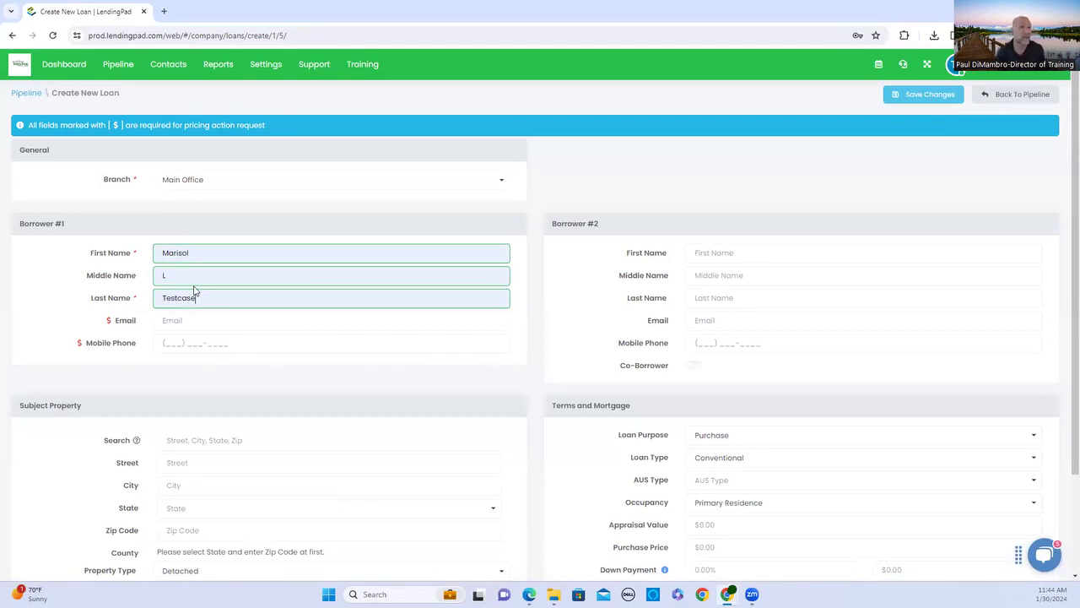
Add Borrower #1's email from autofill and type the borrower's mobile phone number.
left_click(300, 319)
left_click(282, 347)
left_click(270, 344)
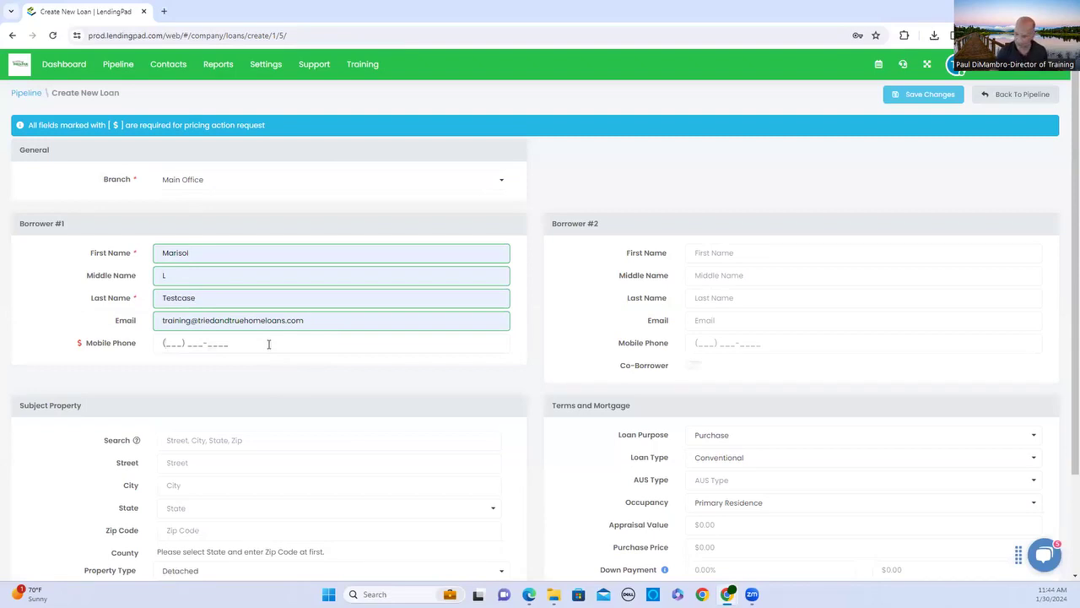
type("909) ")
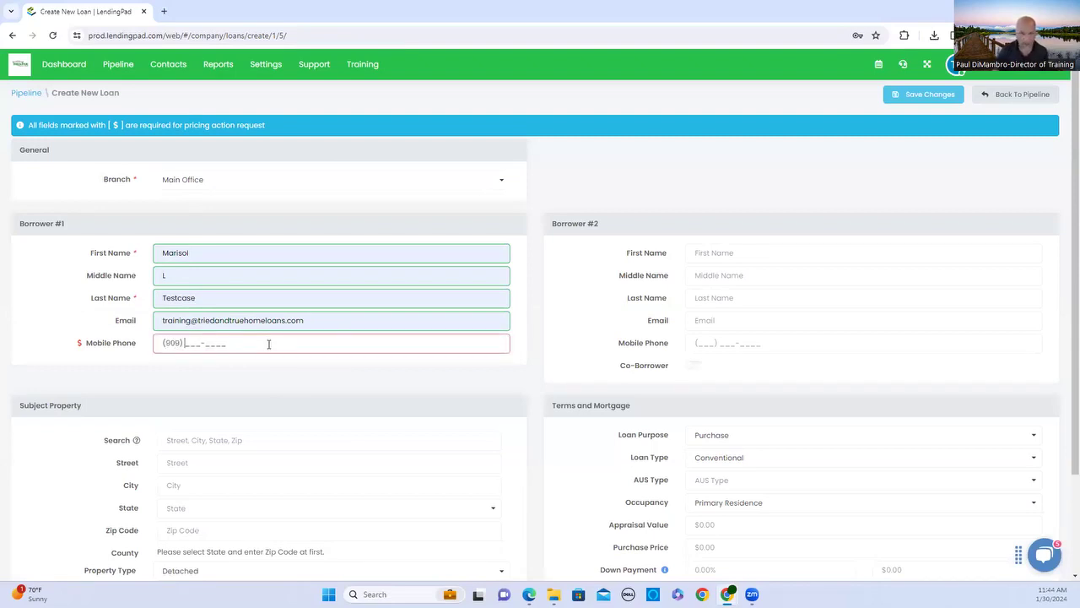
type("65")
type("1312")
Enter the subject property's street address and city.
scroll(270, 344, "down", 2)
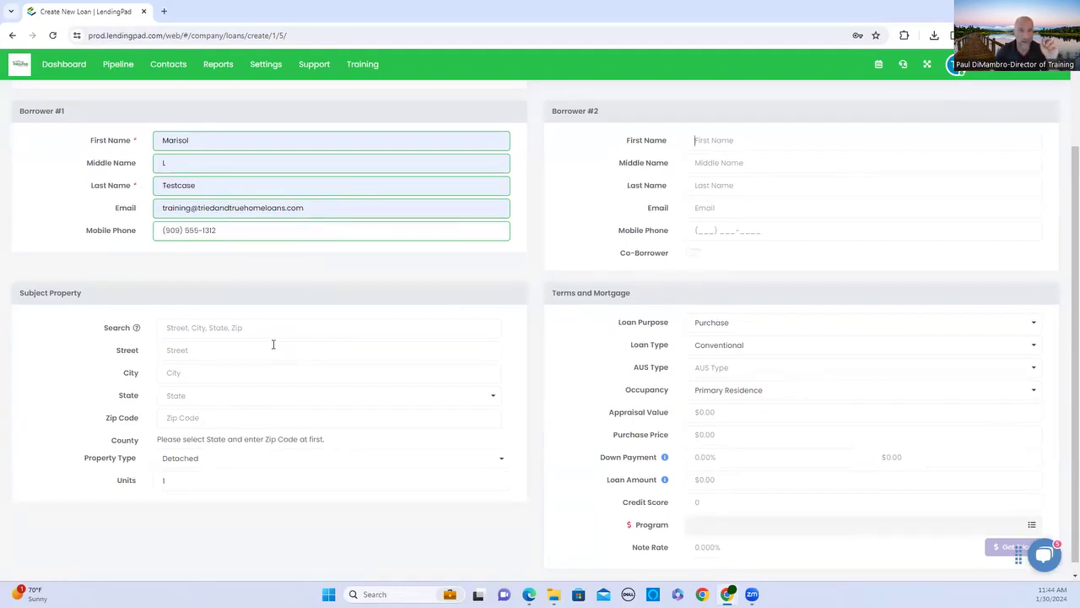
left_click(273, 343)
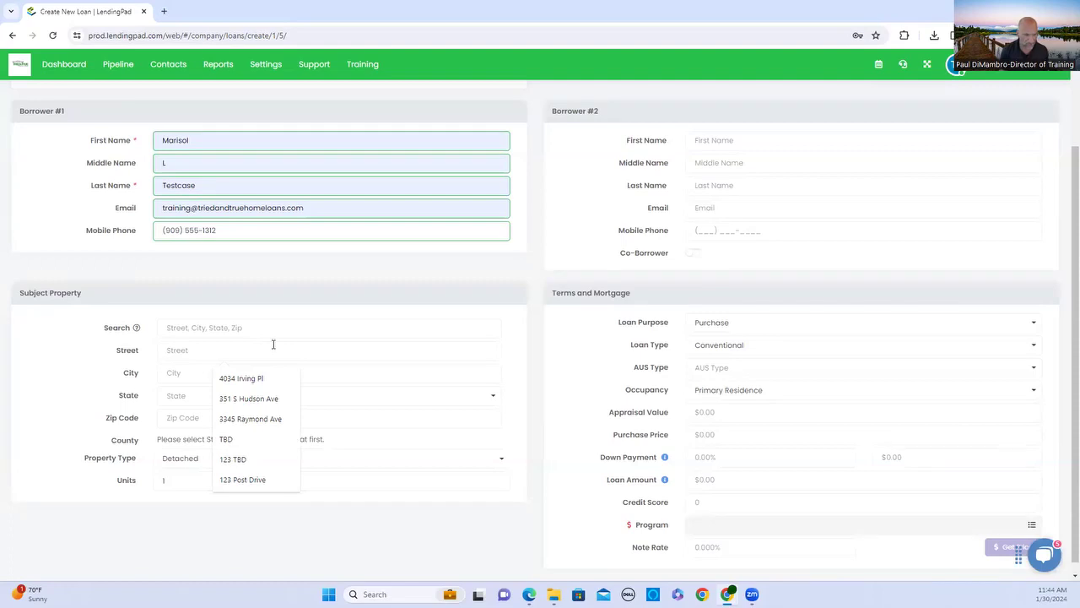
type("123")
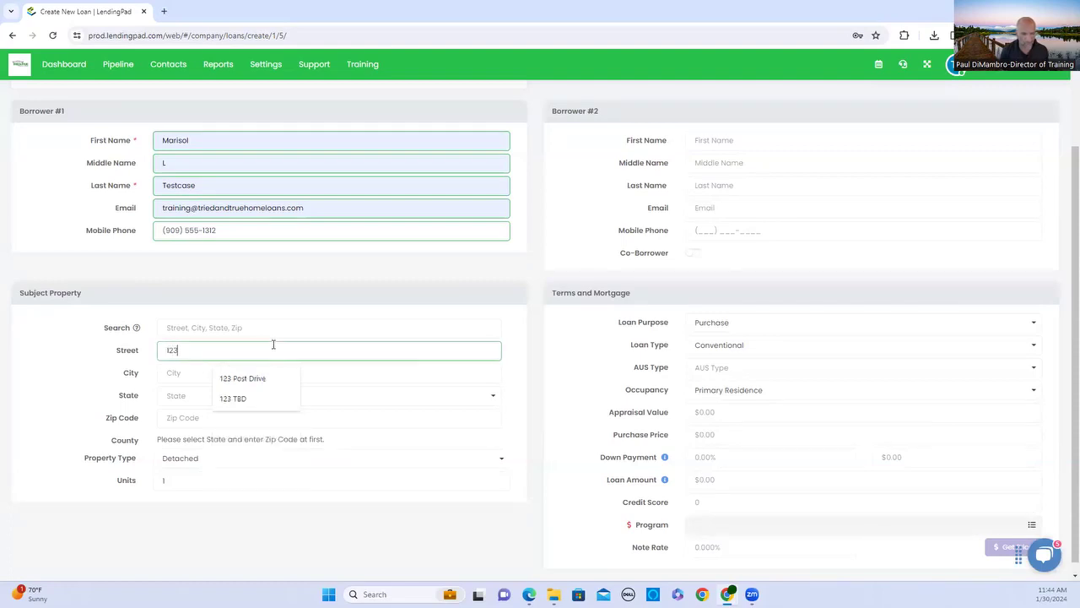
type("4 TBD")
key("Tab")
type("Big Bear ")
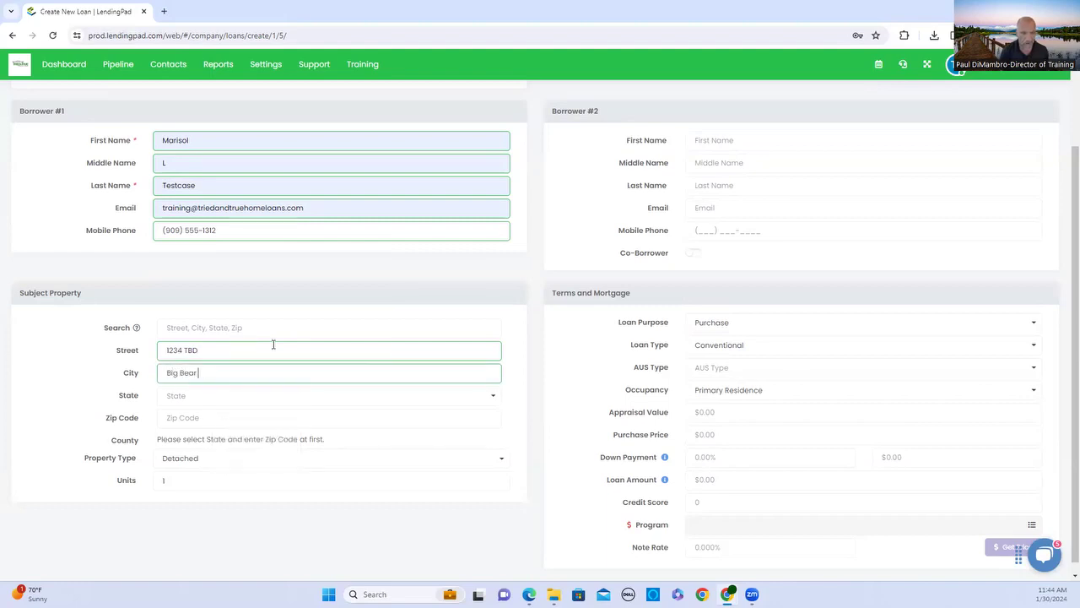
type("Lake")
Choose California as the property state and enter zip code 92315.
left_click(267, 392)
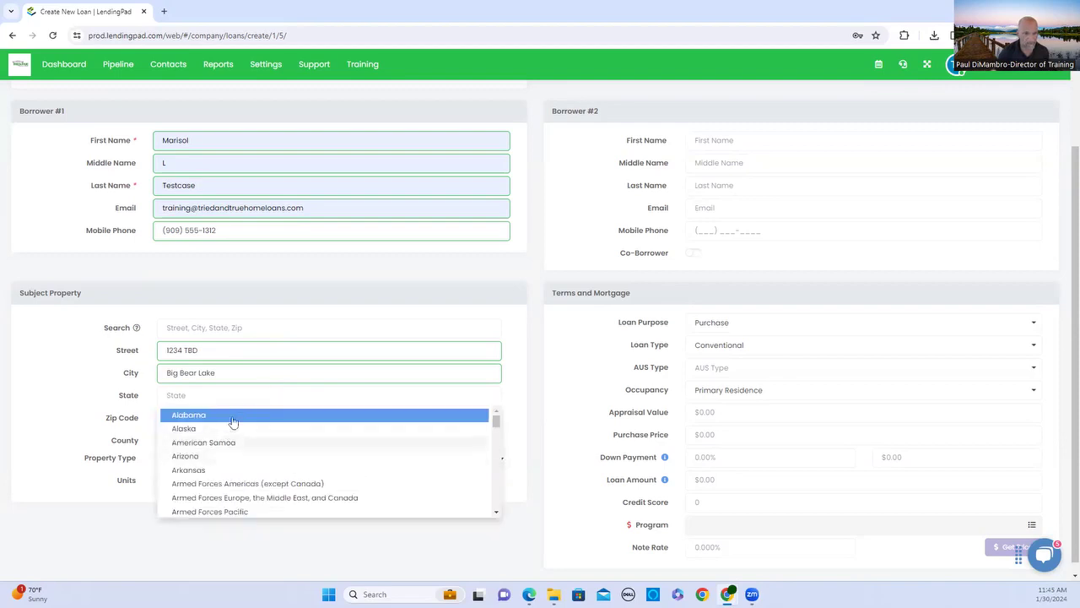
scroll(238, 444, "down", 2)
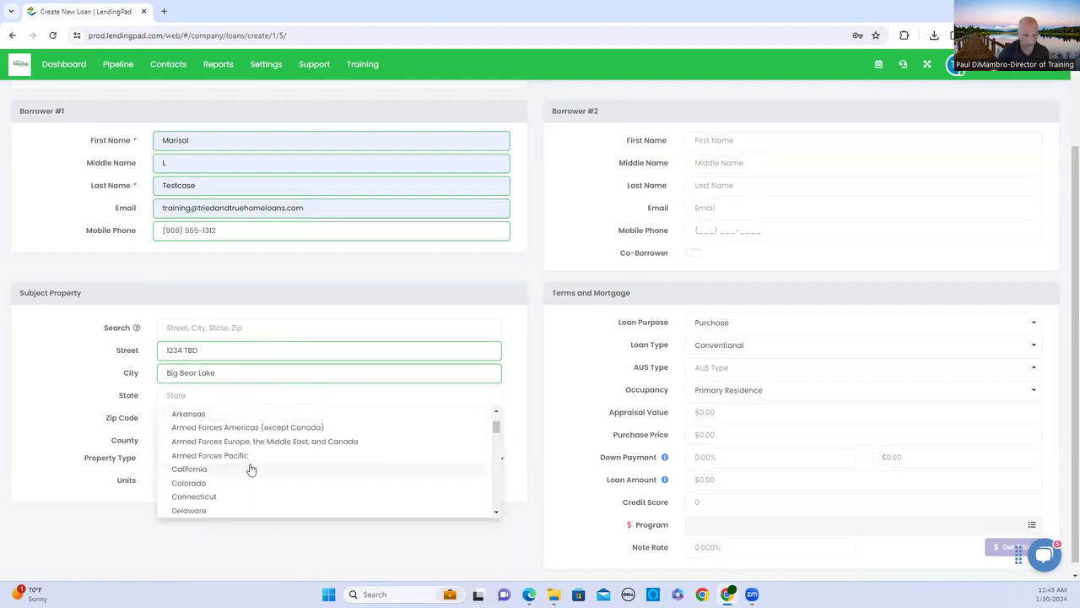
left_click(250, 469)
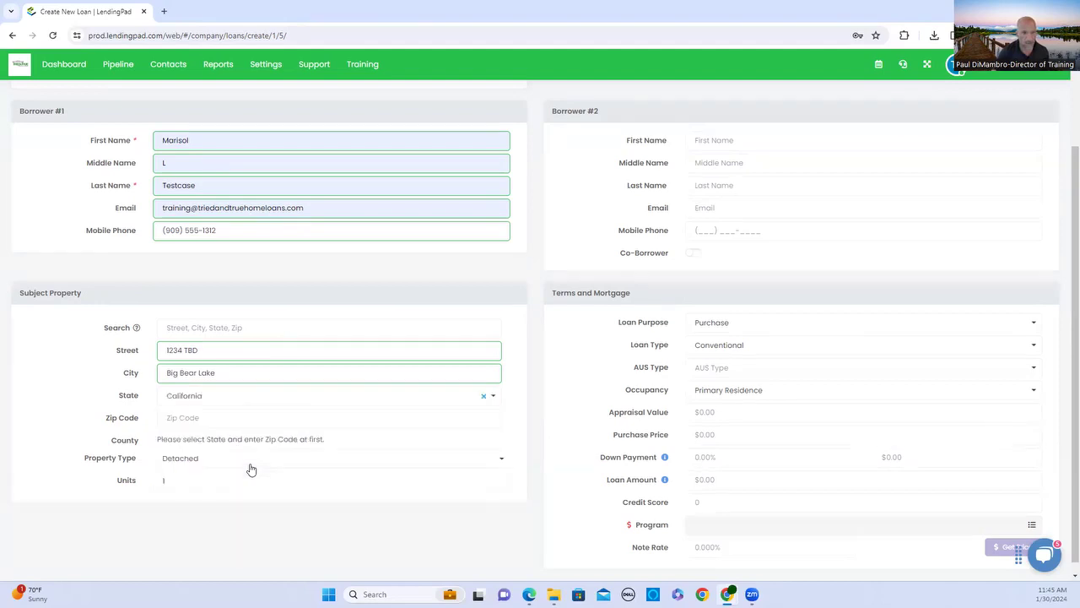
left_click(243, 413)
type("92315")
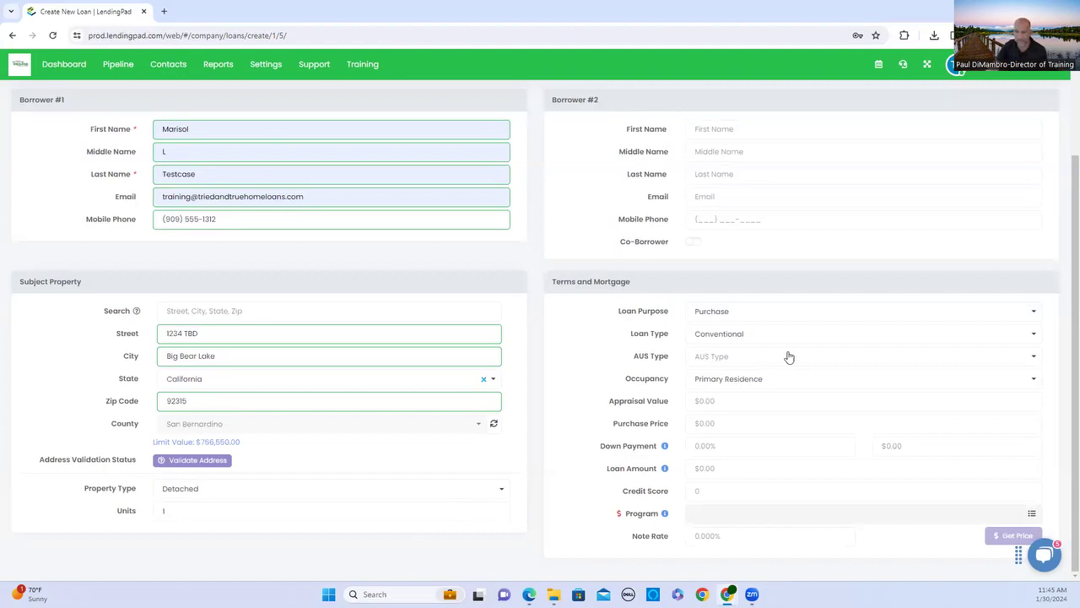
Set both the appraisal value and purchase price to $500,000.
scroll(731, 337, "up", 2)
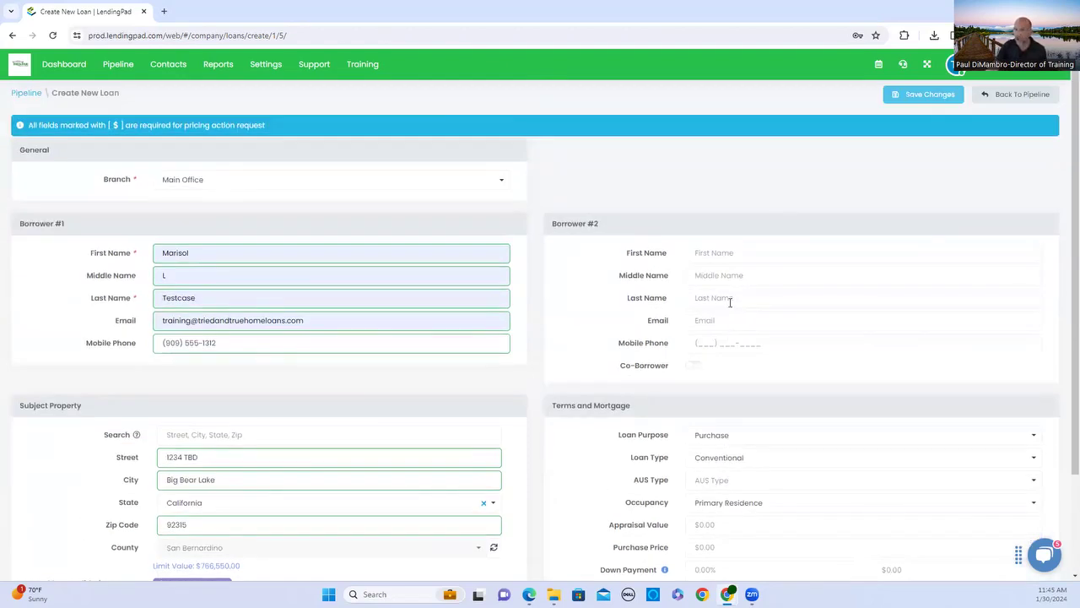
scroll(731, 303, "down", 3)
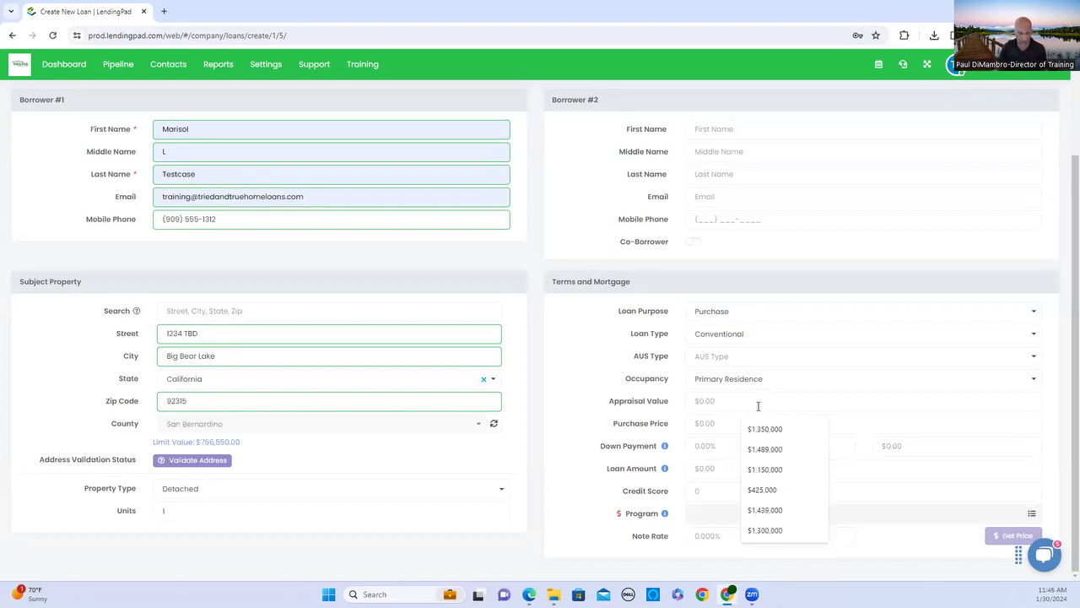
type("5000000")
key("Tab")
key("shift+Tab")
type("500000")
key("Tab")
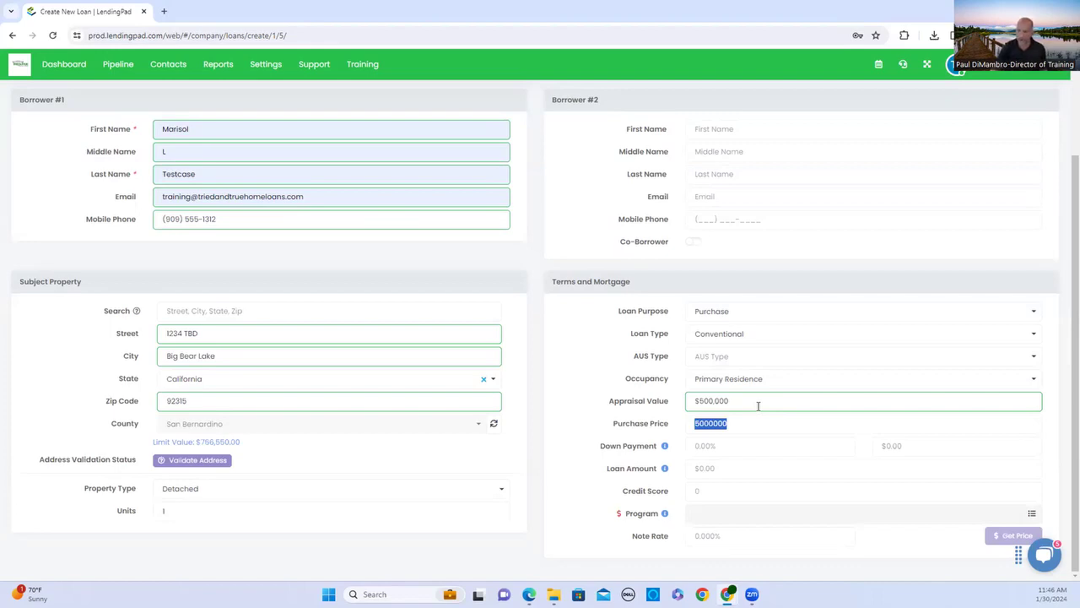
key("shift+Tab")
key("Tab")
key("shift+Tab")
key("Tab")
type("500,000")
key("Tab")
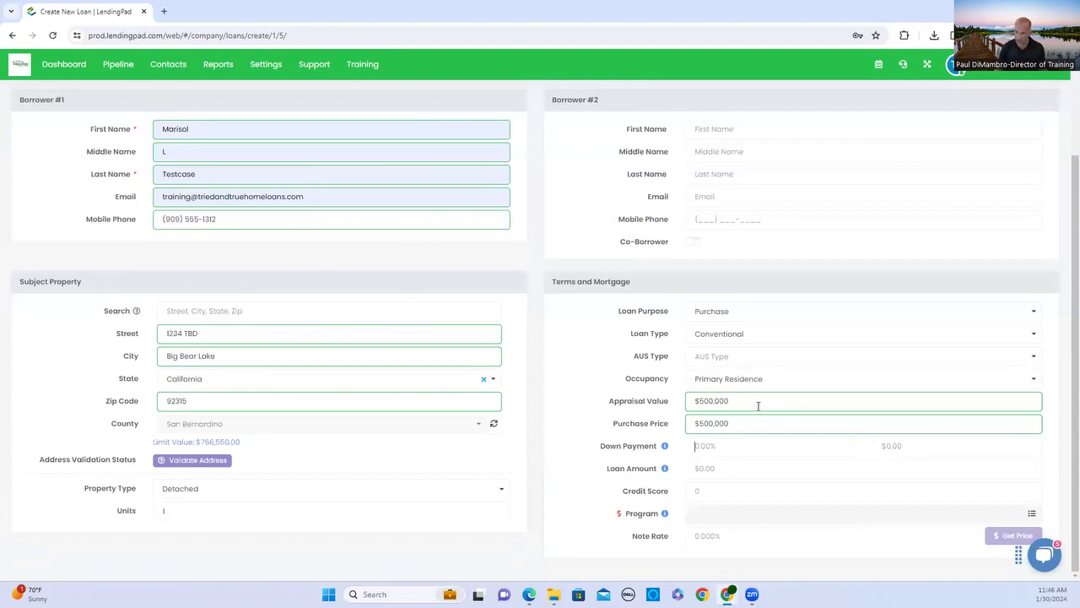
Set 25% down for a $375,000 loan, Conv 30 Year Fixed program, and a 7.0% note rate.
type("25")
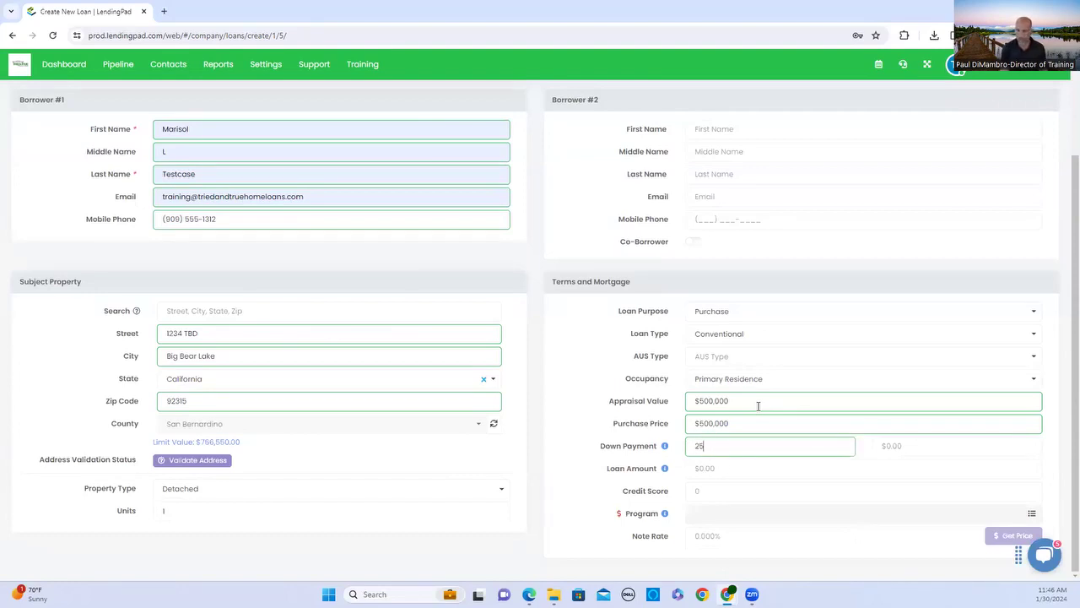
key("Tab")
key("Tab")
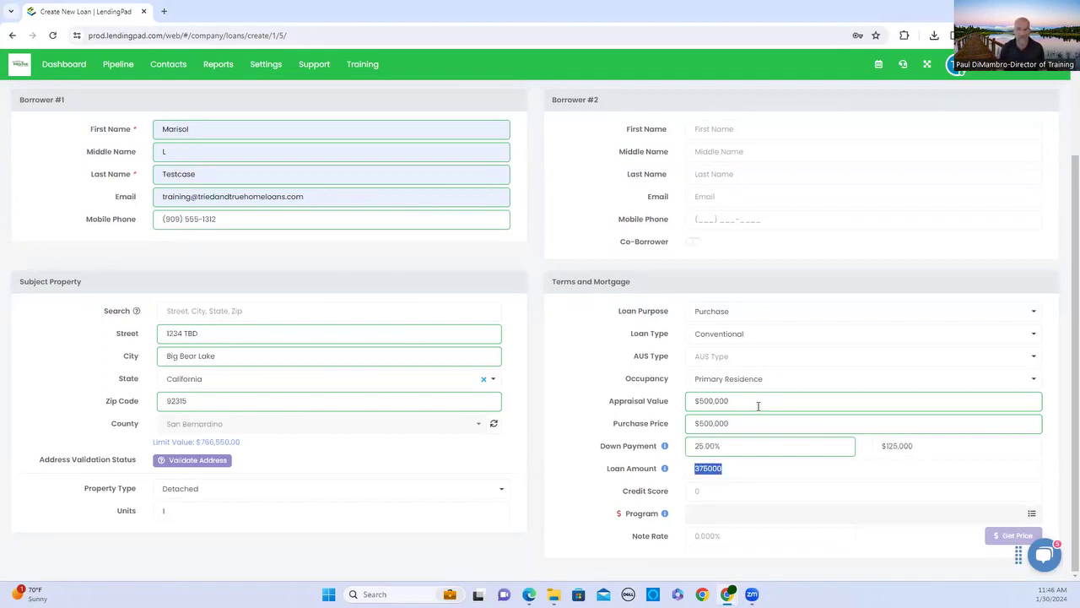
left_click(758, 406)
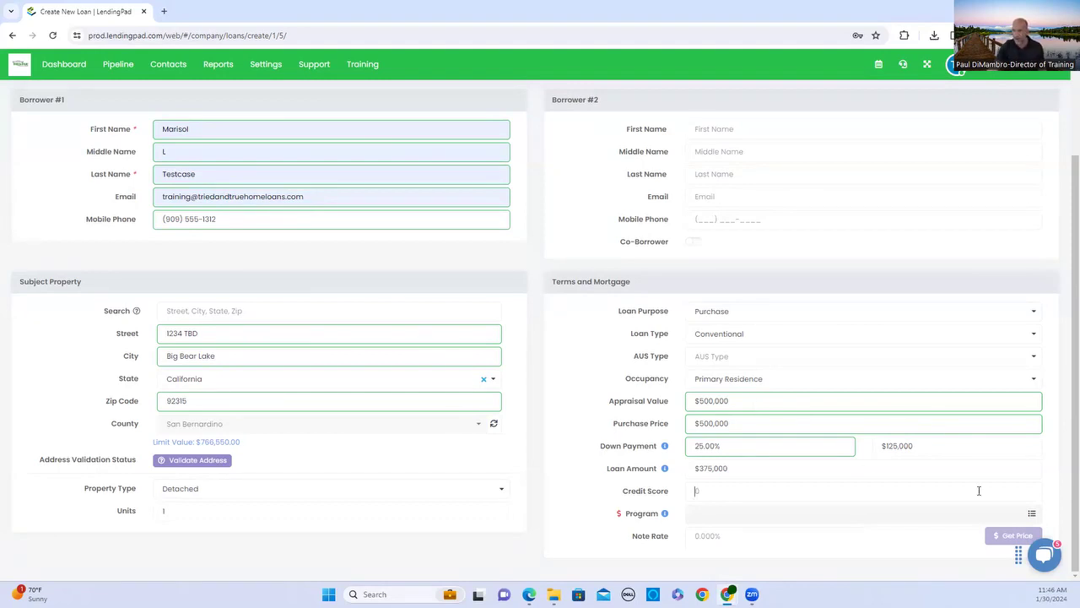
left_click(1031, 513)
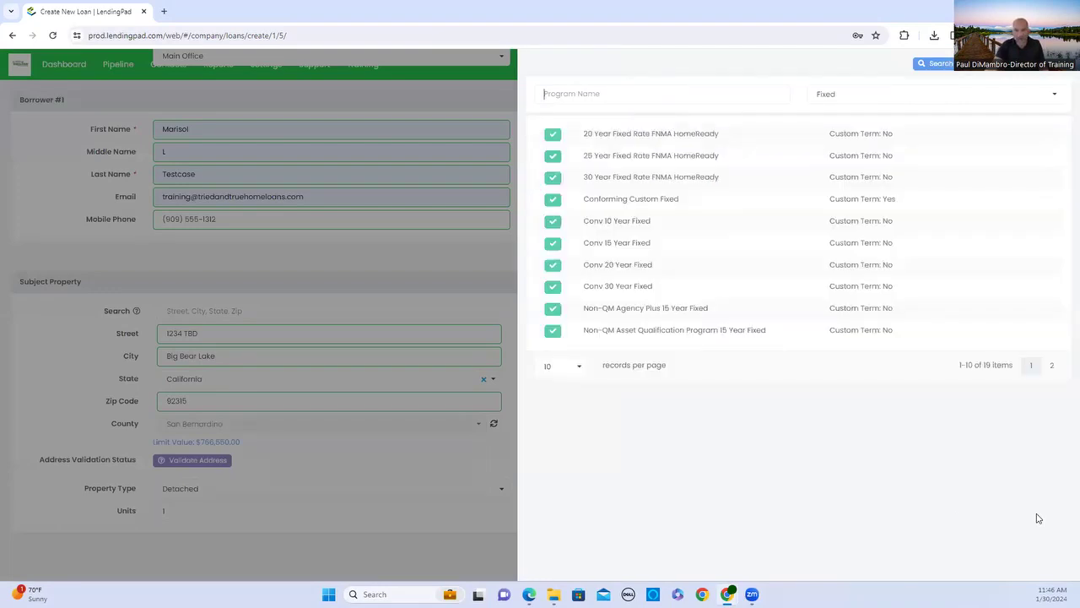
left_click(561, 285)
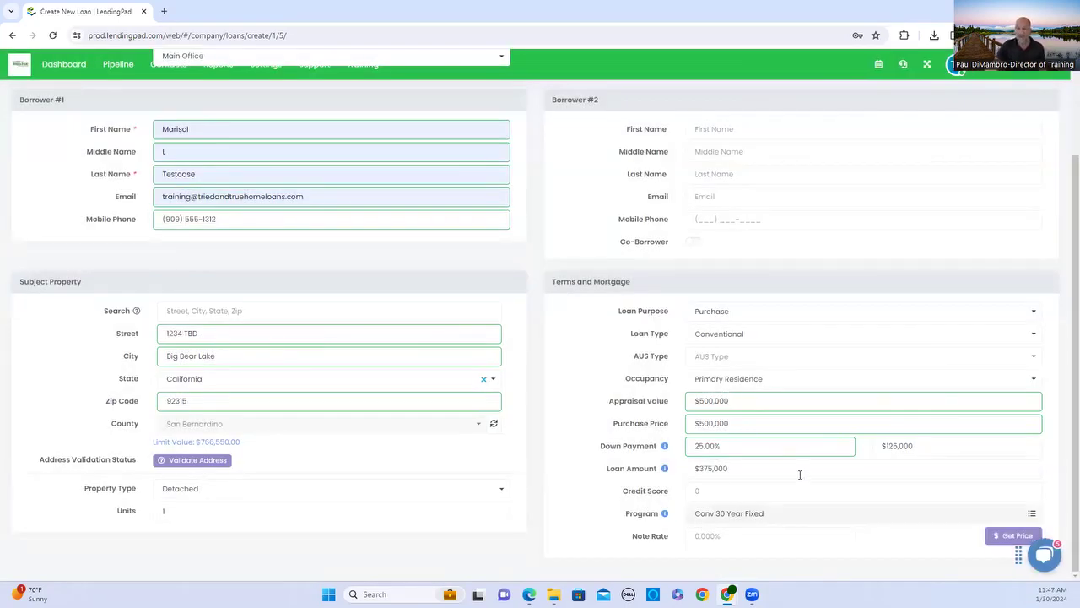
left_click(783, 535)
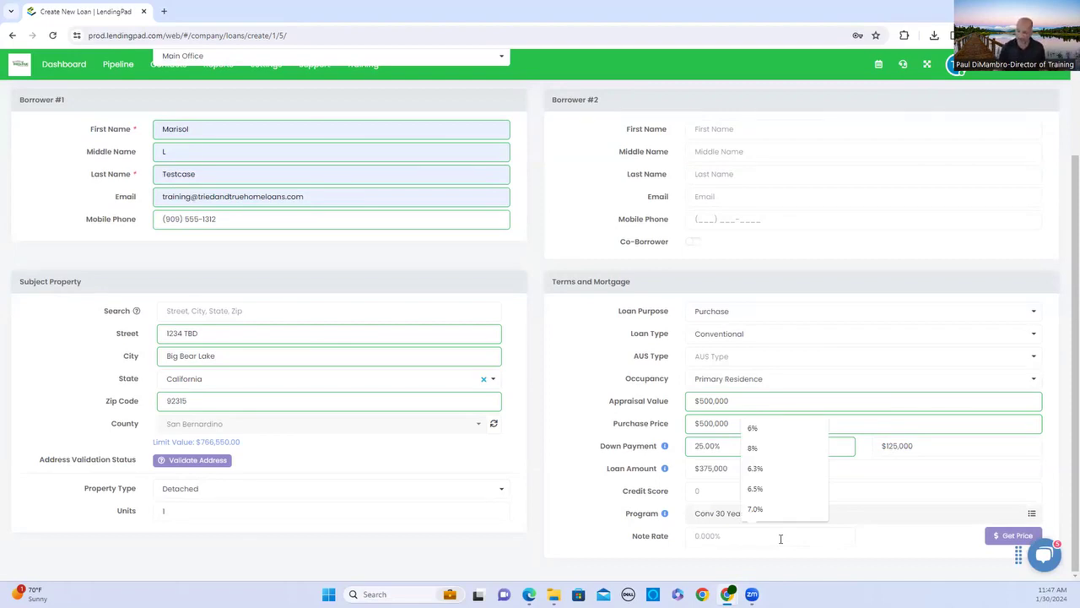
type("7.0")
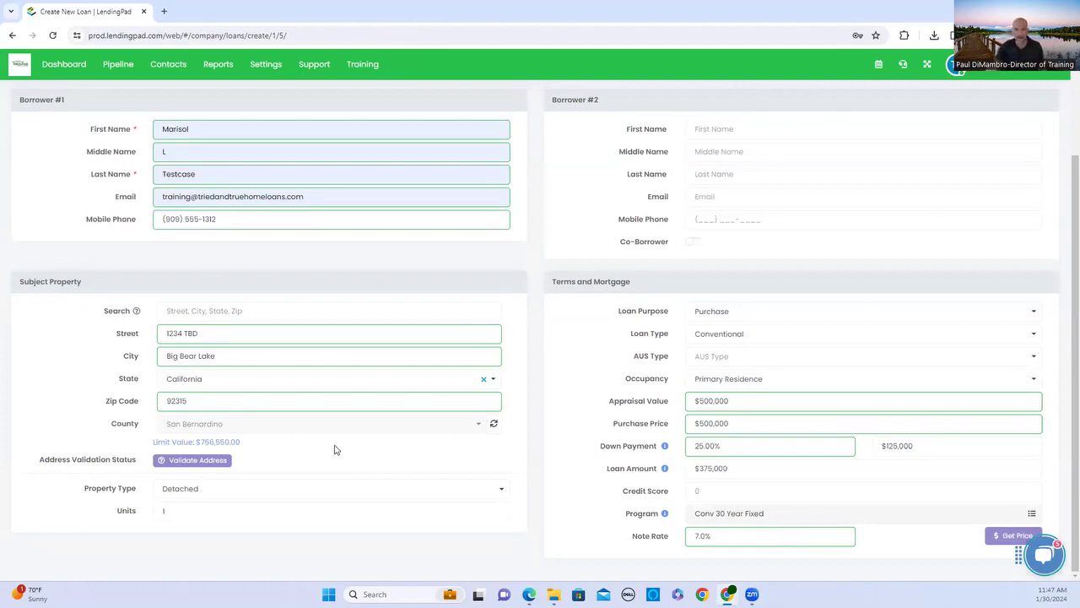
scroll(603, 390, "up", 3)
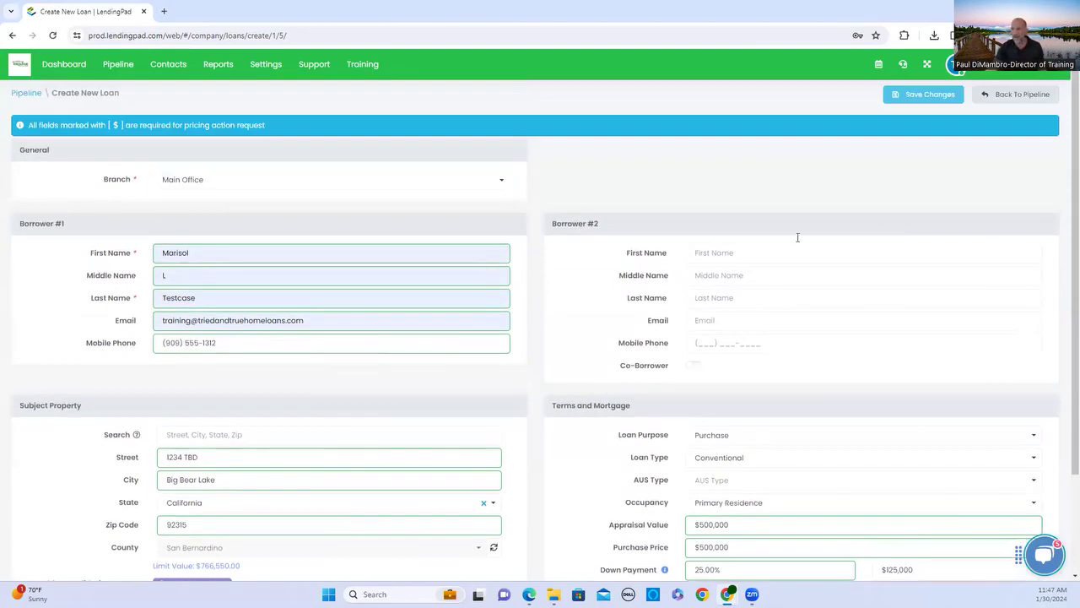
Save the new loan so its overview page opens.
left_click(950, 97)
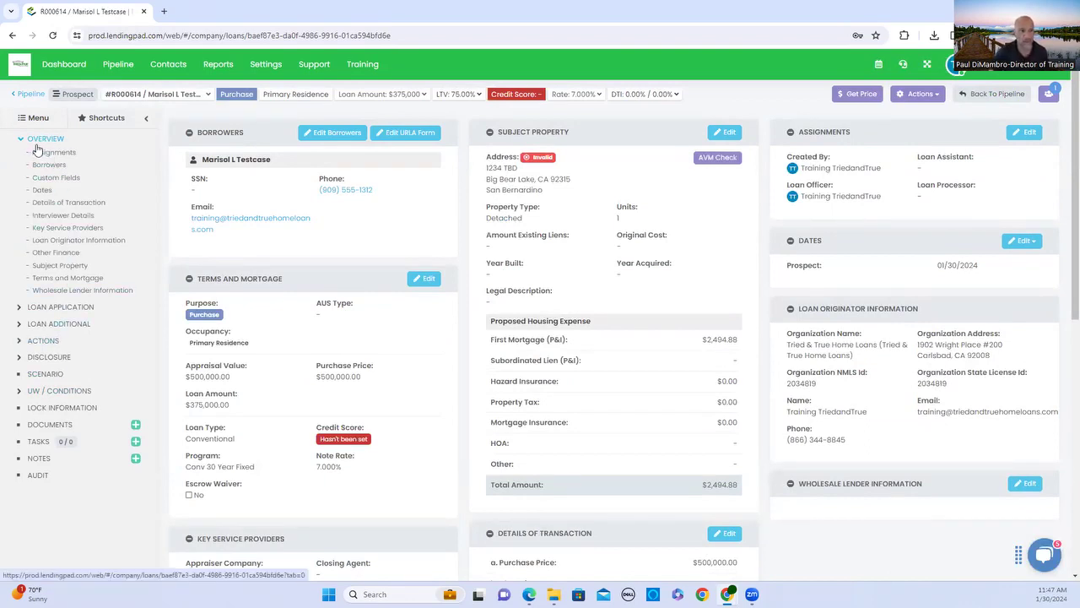
Enter the borrower's SSN, birth date, English language preference and work phone, then save.
left_click(308, 136)
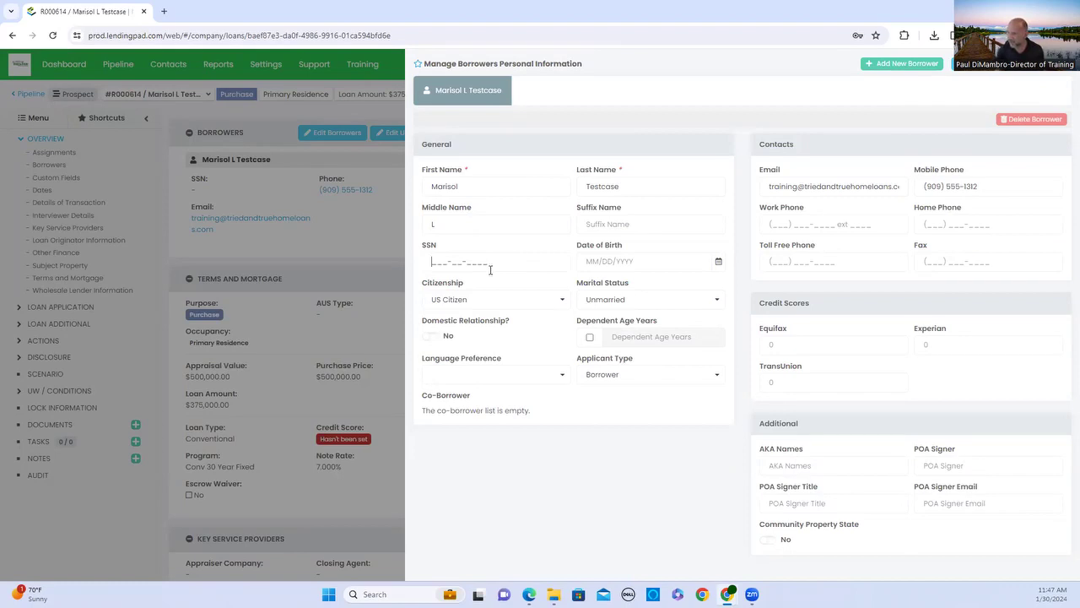
left_click(490, 269)
type("000-00-0001")
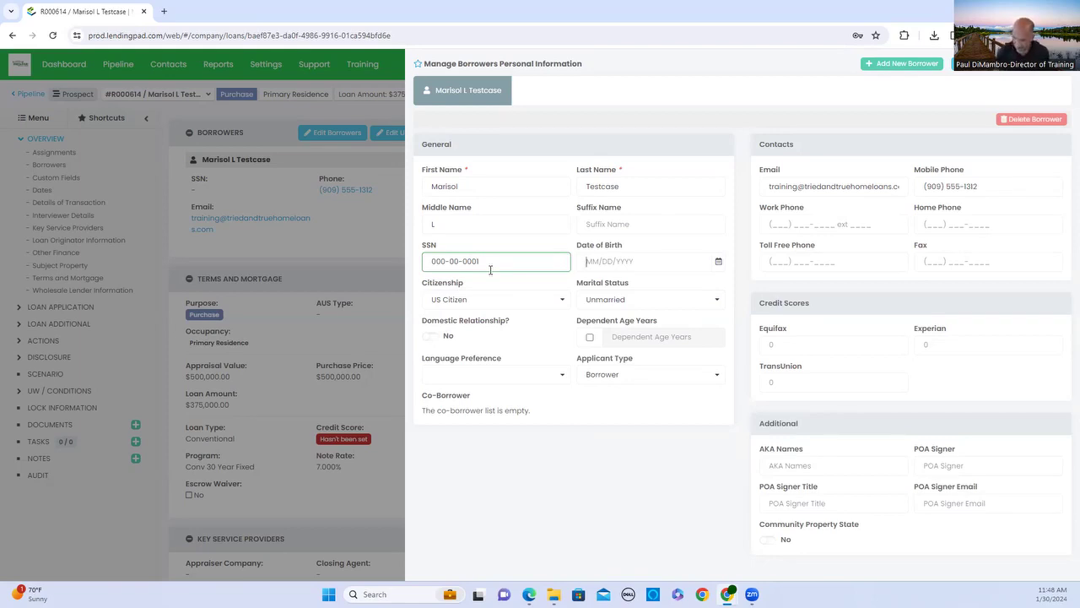
type("05/")
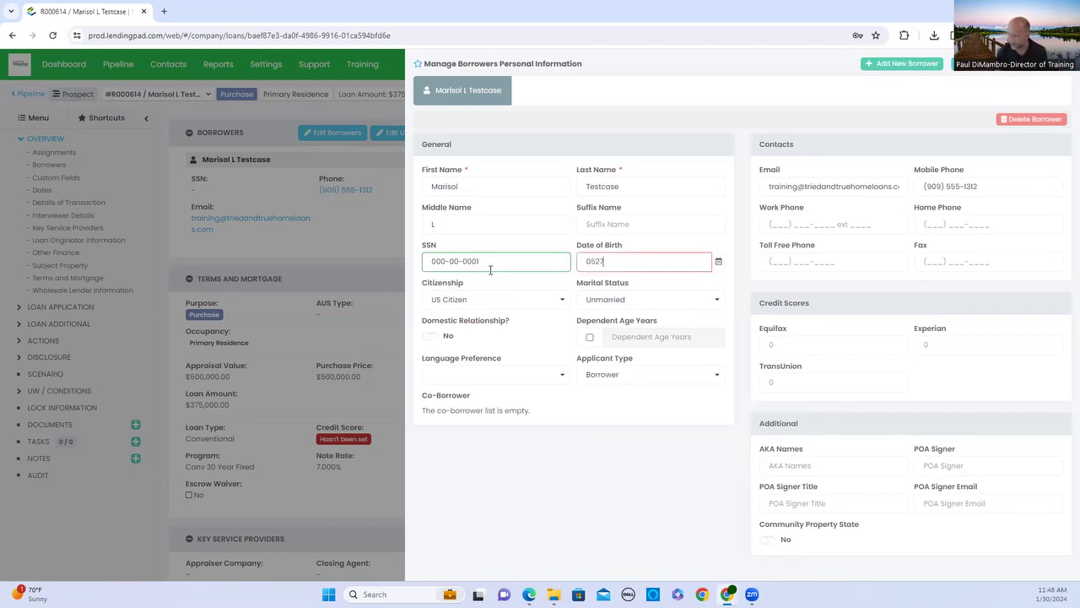
type("27/1980")
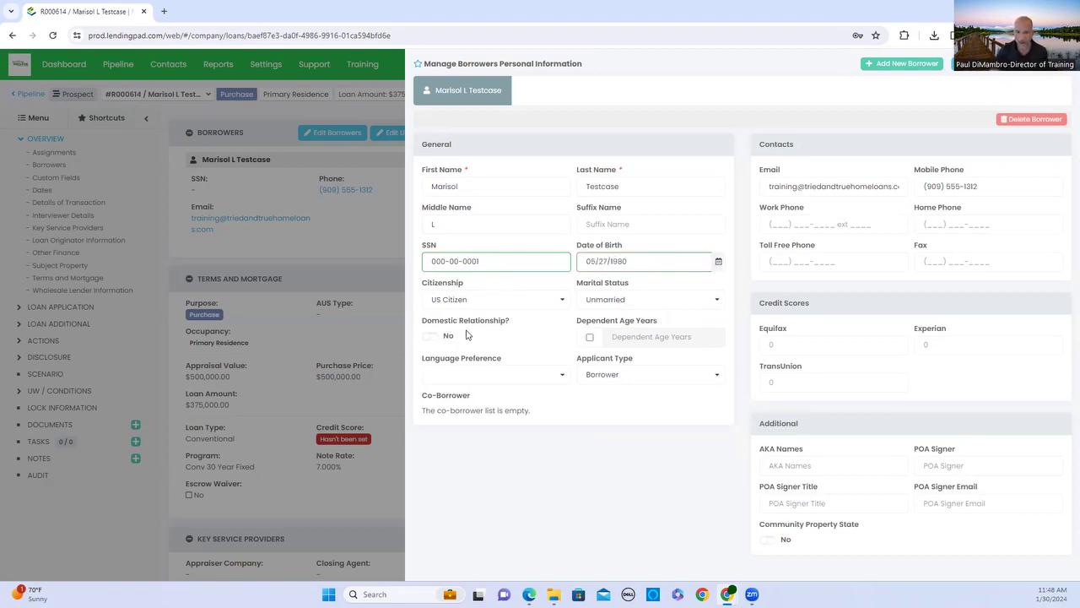
left_click(500, 376)
left_click(494, 394)
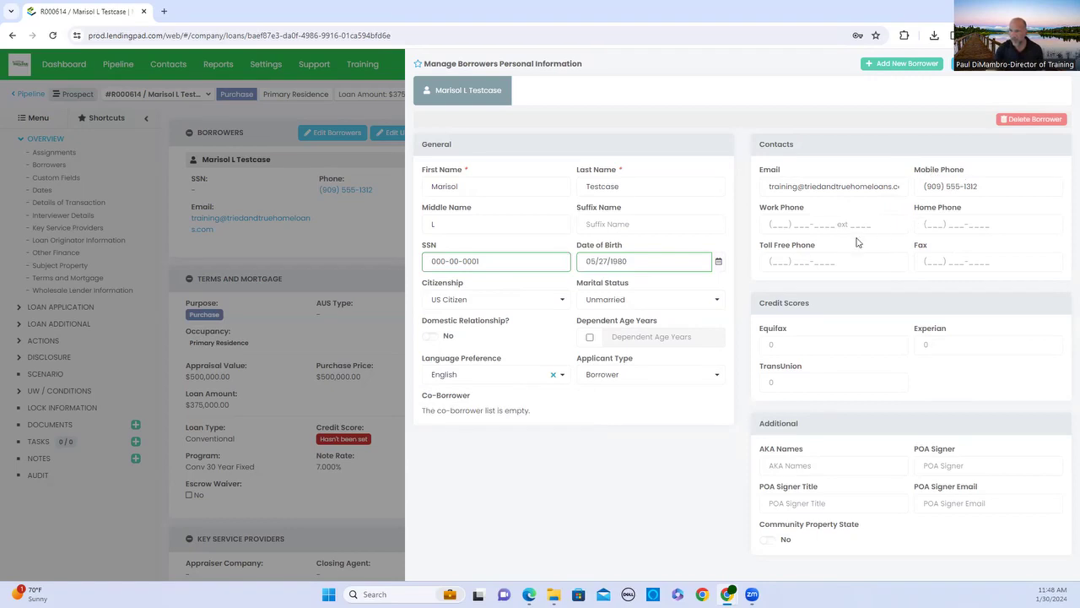
left_click(791, 225)
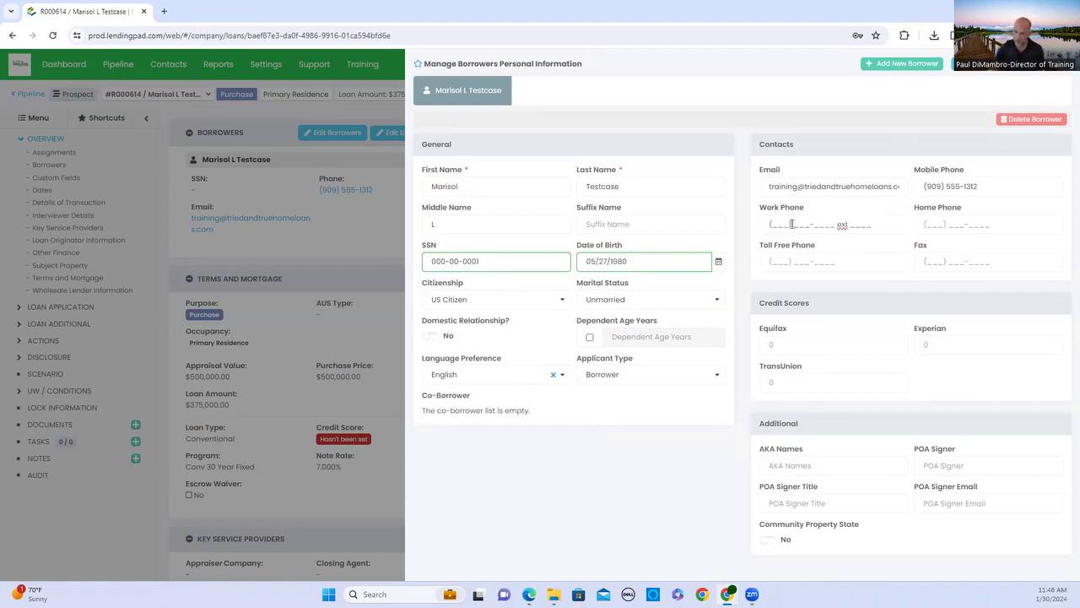
type("909) 555-")
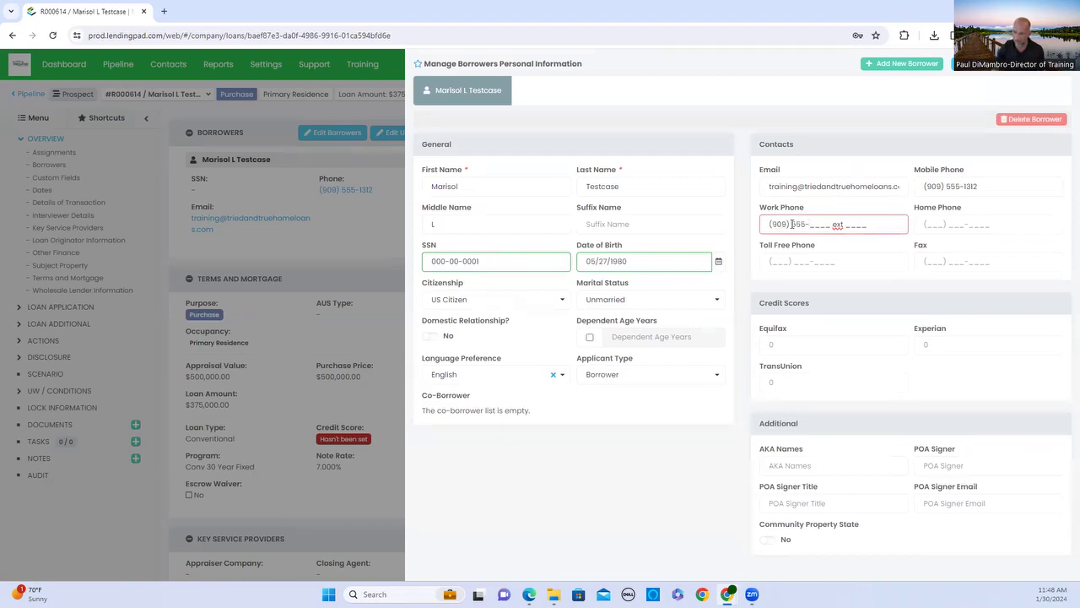
type("1215 ext")
key("Tab")
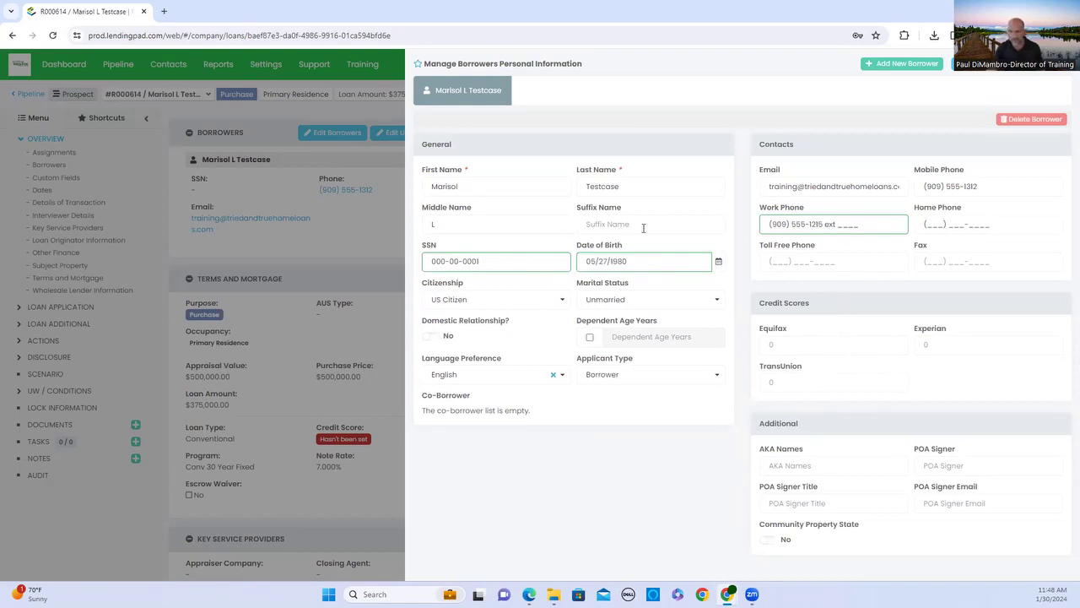
left_click(998, 73)
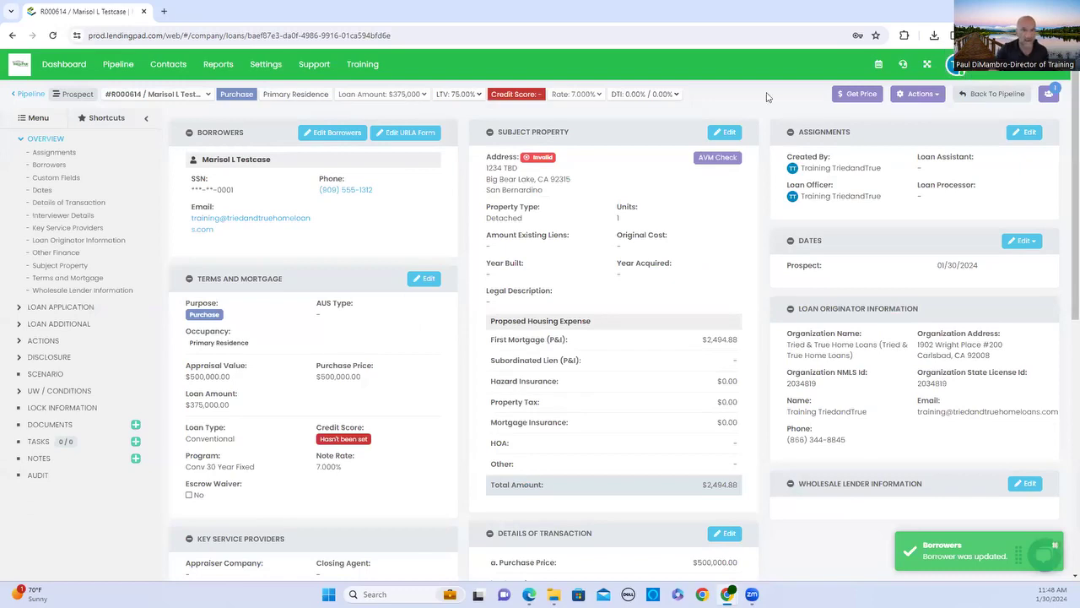
Open the loan's terms for editing and set hazard insurance to $125 in proposed housing expense.
left_click(428, 281)
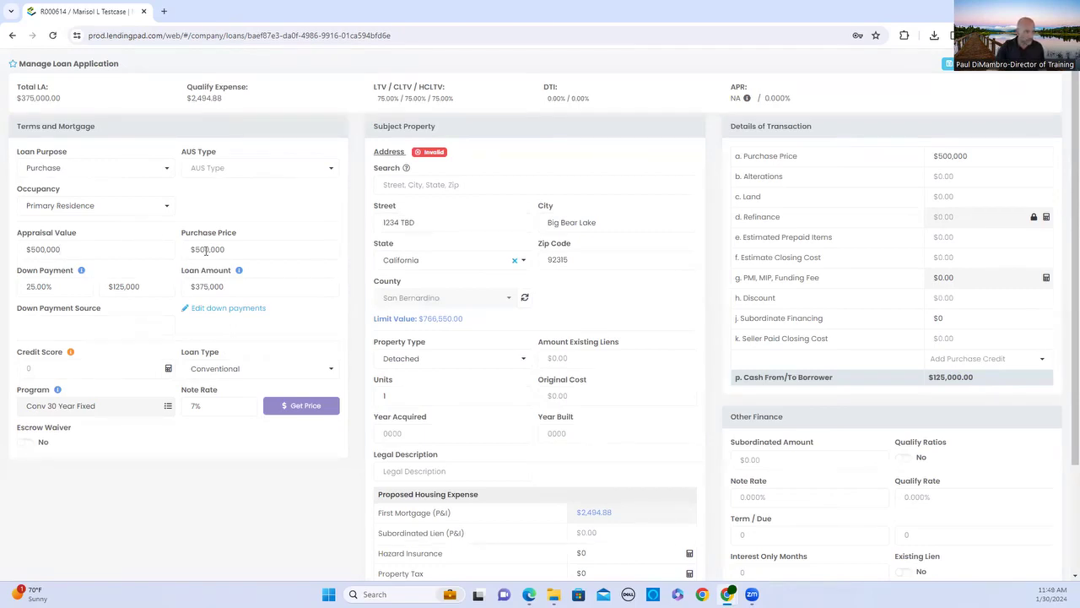
left_click(245, 289)
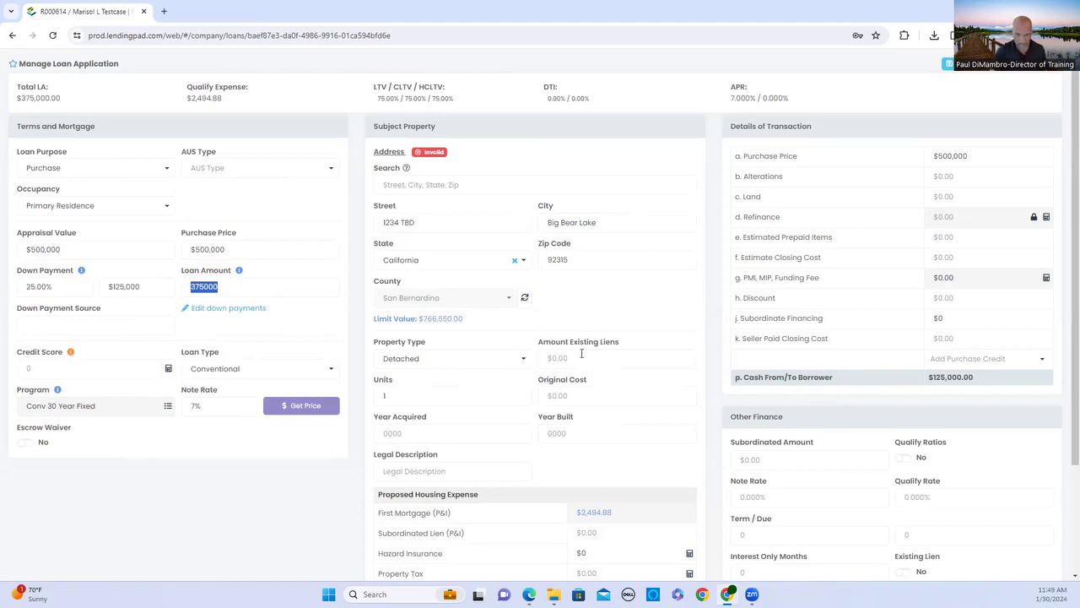
scroll(540, 472, "down", 3)
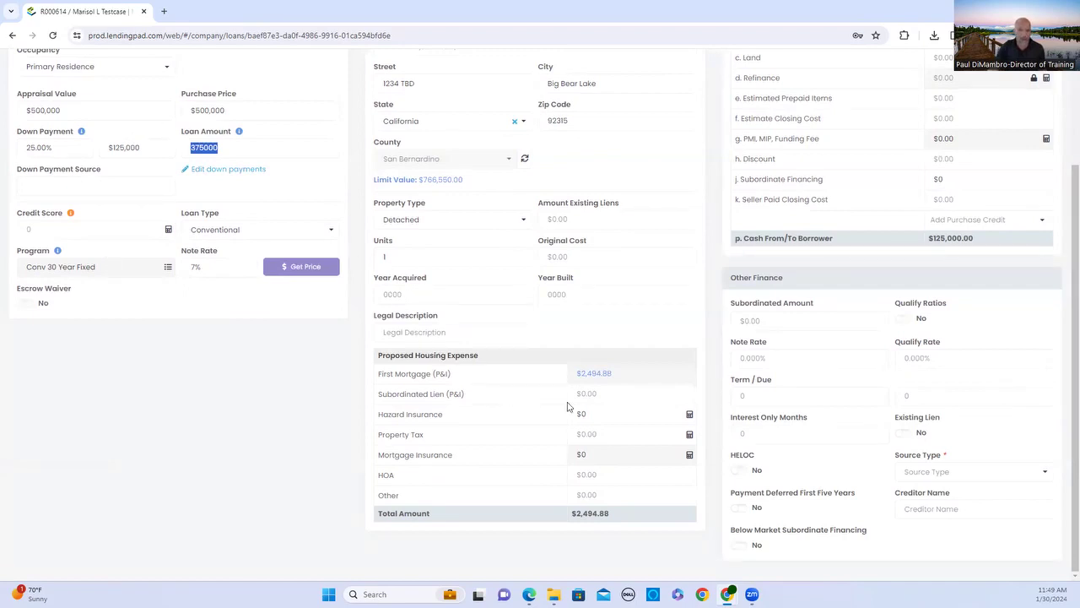
left_click(592, 417)
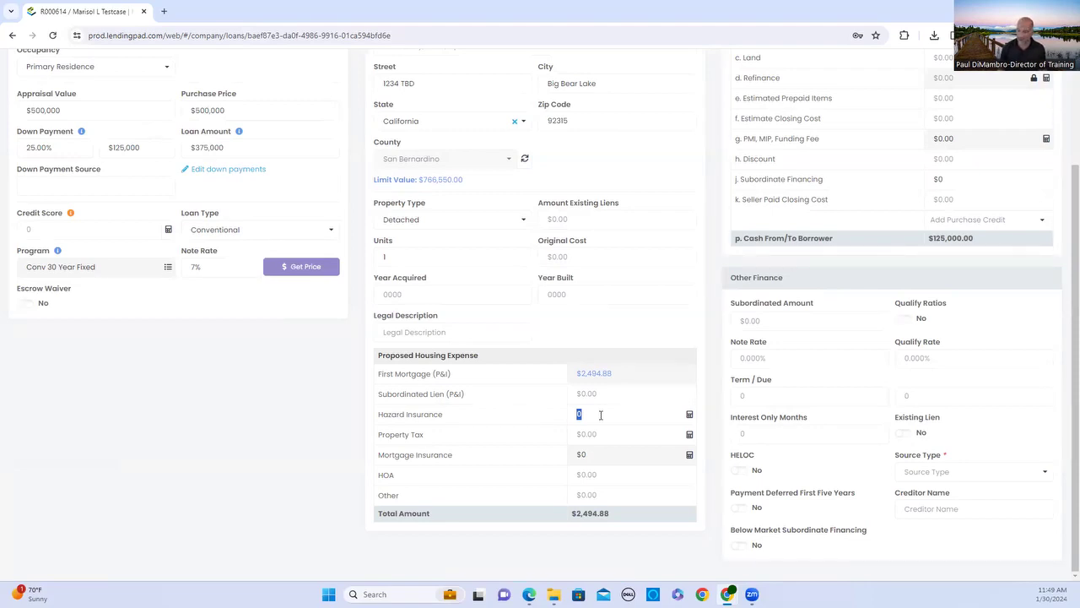
type("125")
key("Return")
key("BackSpace")
key("BackSpace")
key("BackSpace")
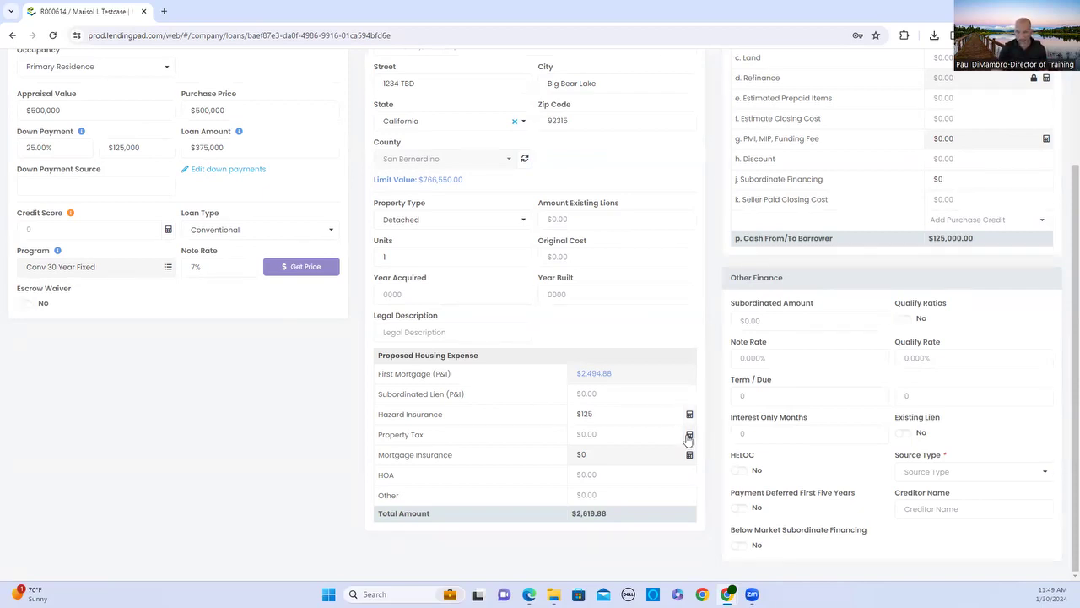
Set the state property tax to 1.25% of purchase price, giving $520.83 property tax.
left_click(687, 436)
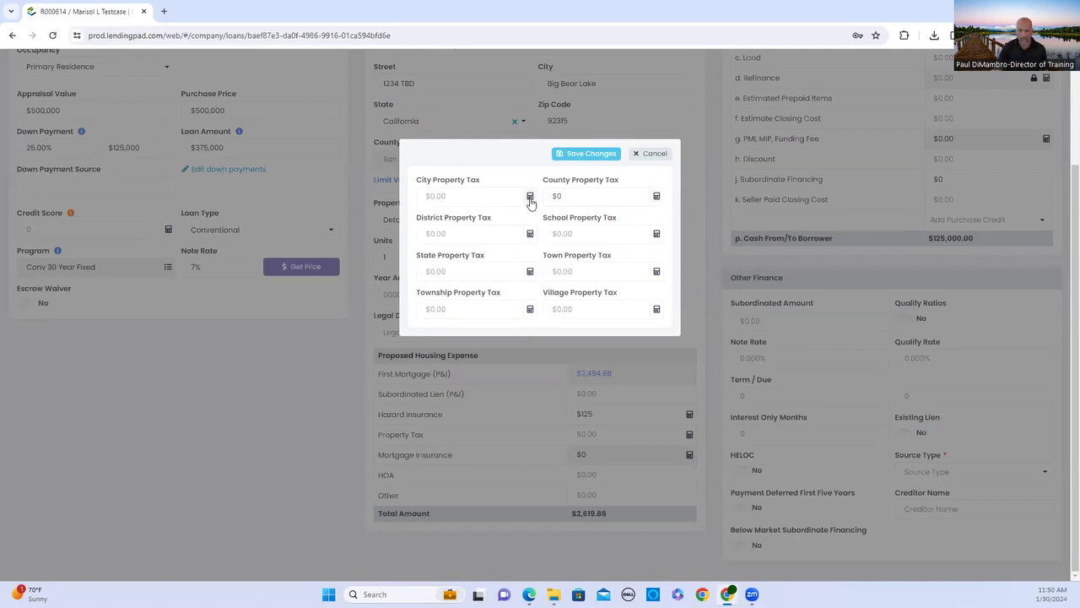
left_click(530, 196)
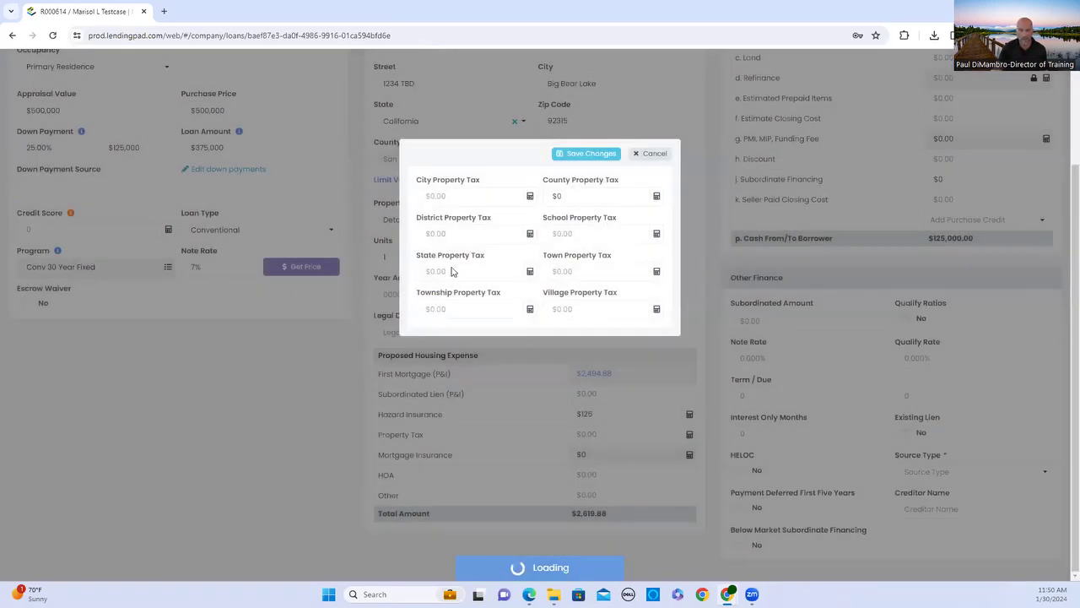
left_click(451, 271)
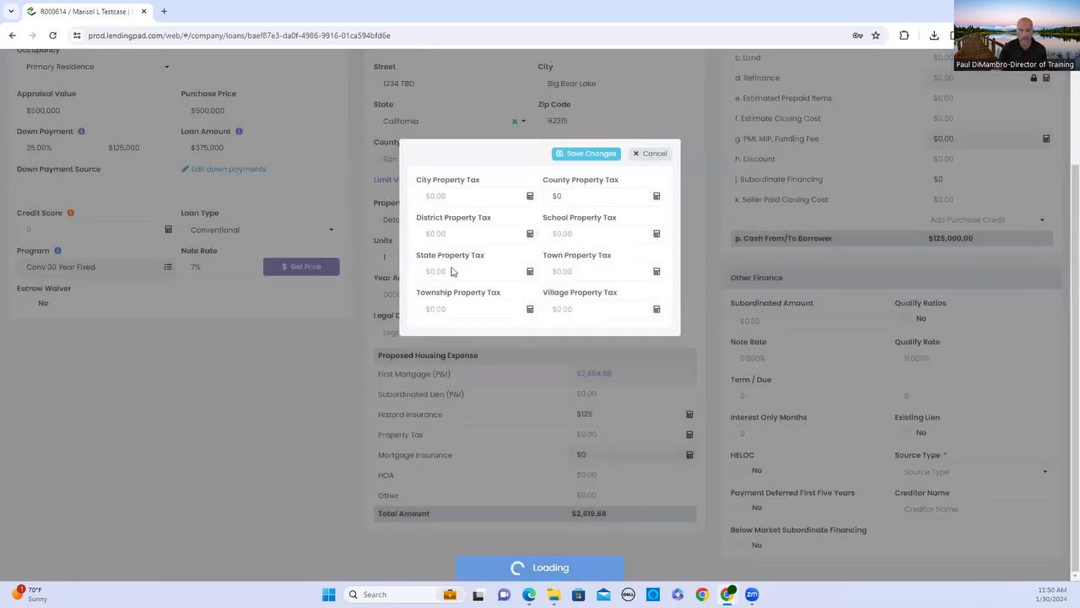
left_click(530, 271)
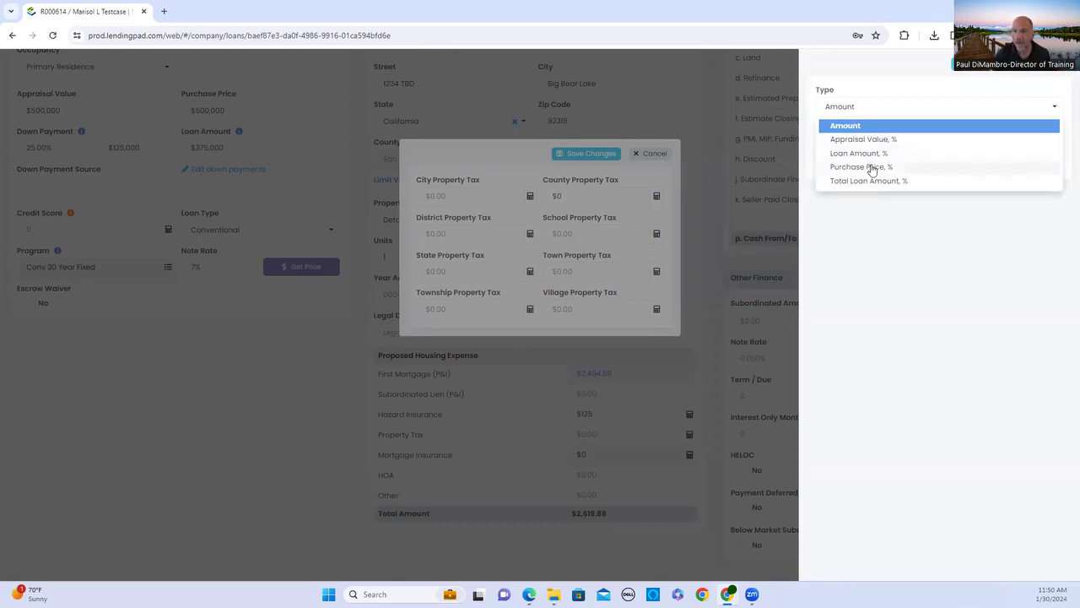
left_click(872, 167)
left_click(874, 146)
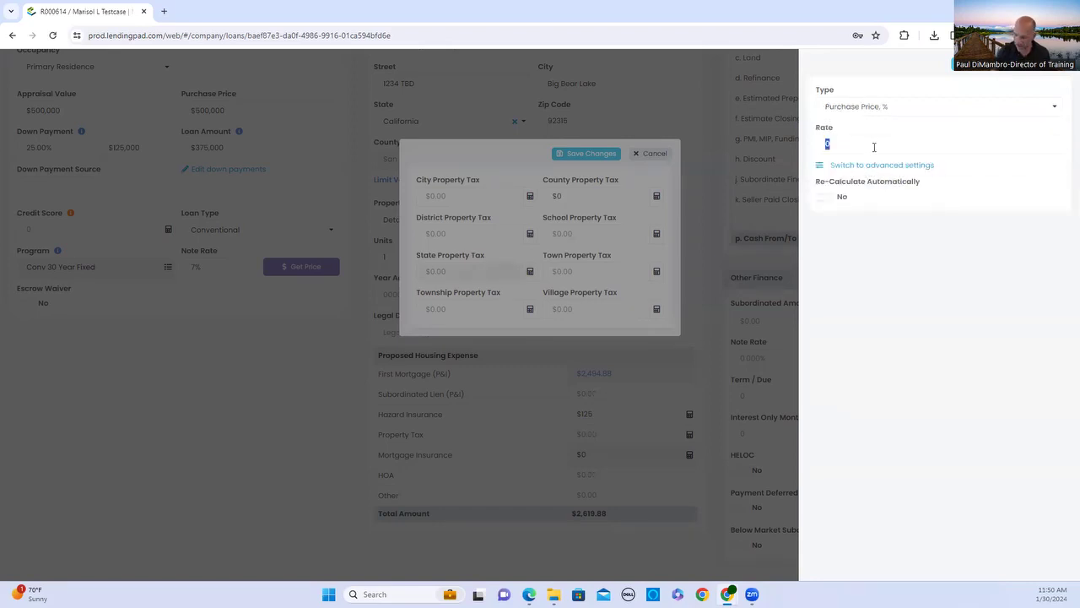
type("1.25")
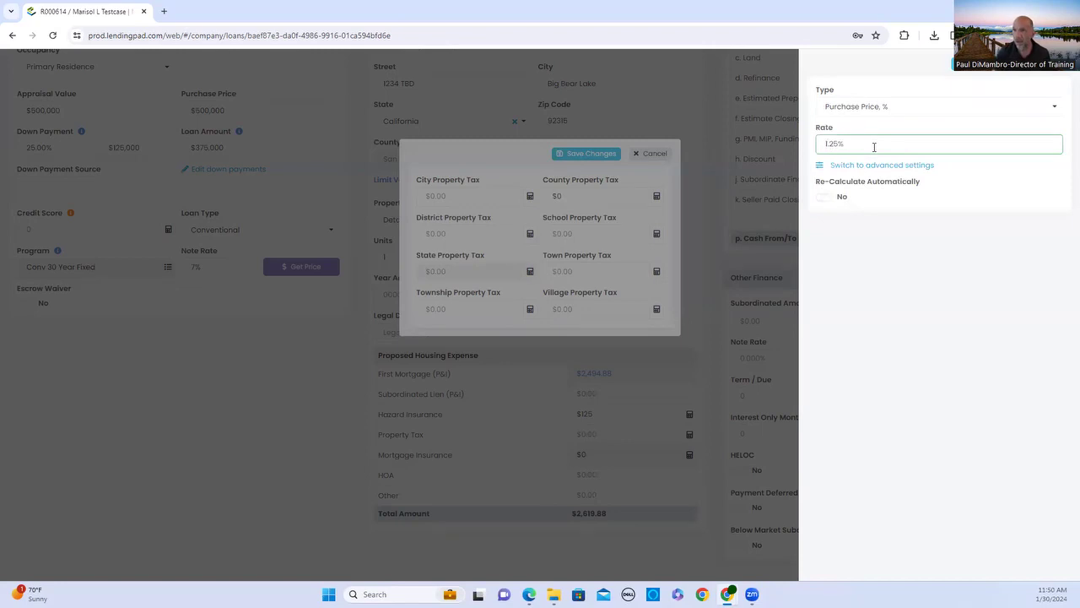
type("5")
left_click(994, 76)
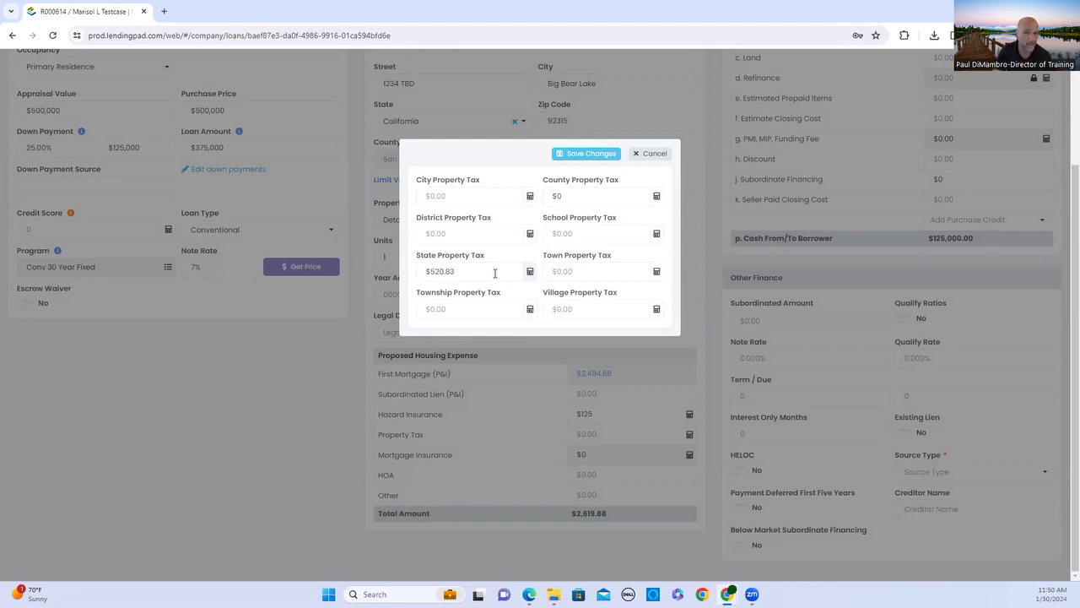
left_click(608, 157)
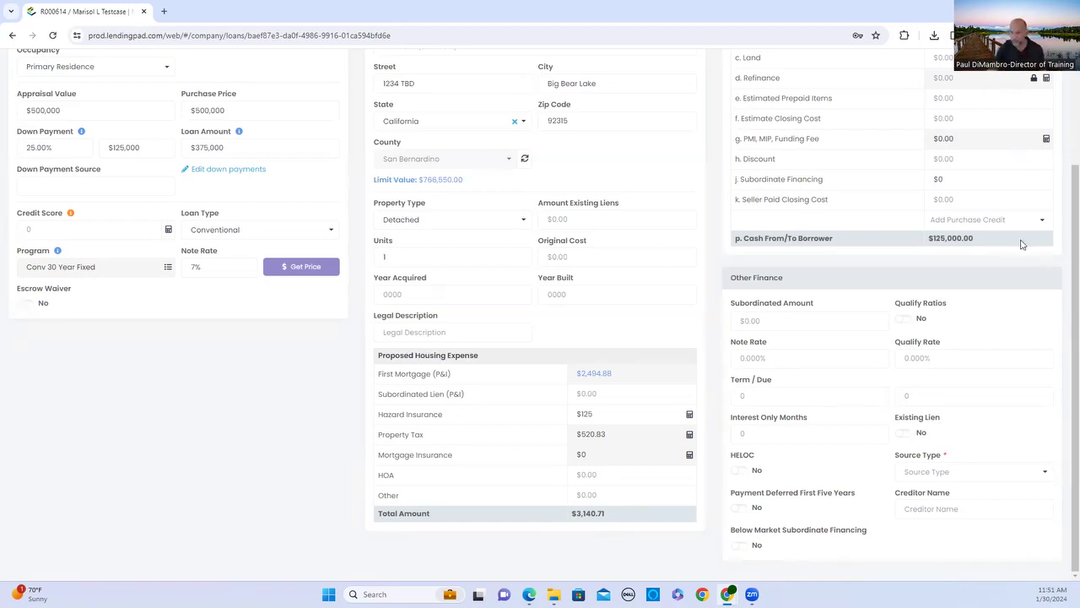
scroll(909, 288, "up", 1)
scroll(910, 289, "up", 3)
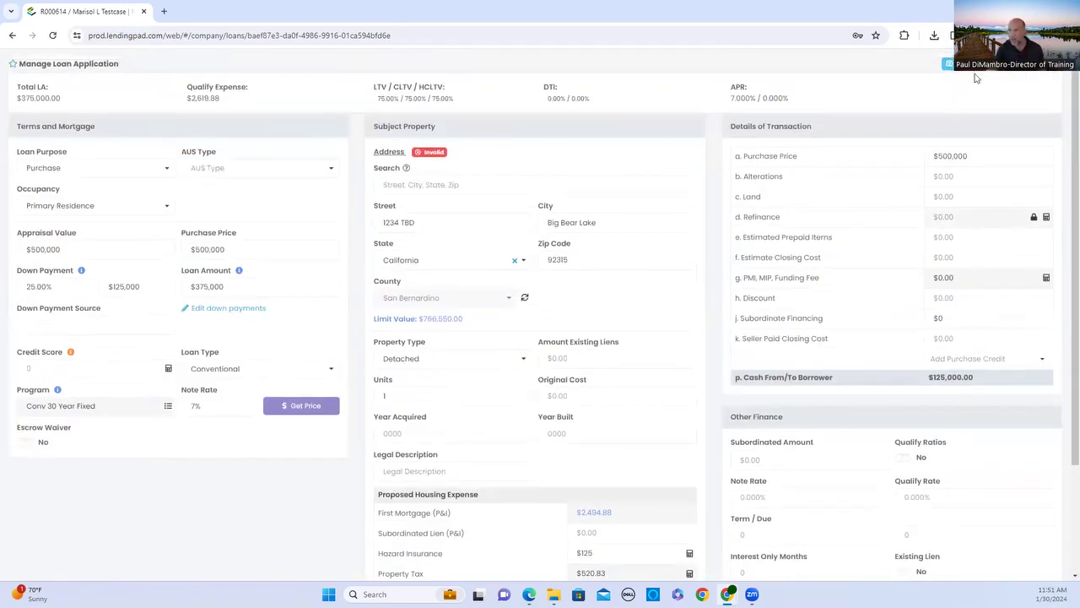
Save the loan edits and review the overview's $520.83 property tax and $3,140.71 total.
left_click(946, 64)
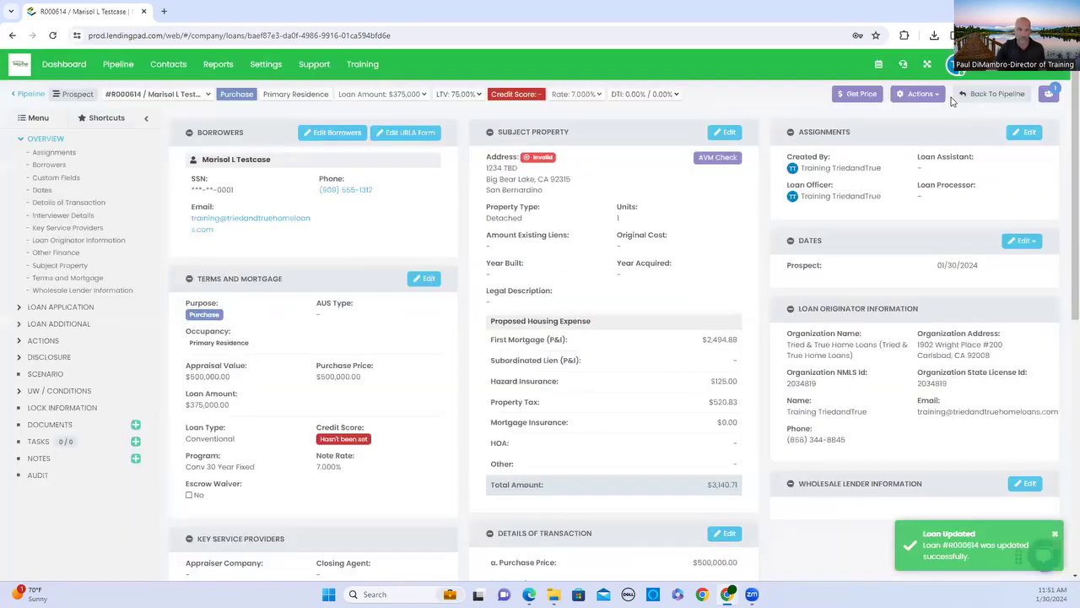
scroll(430, 377, "down", 3)
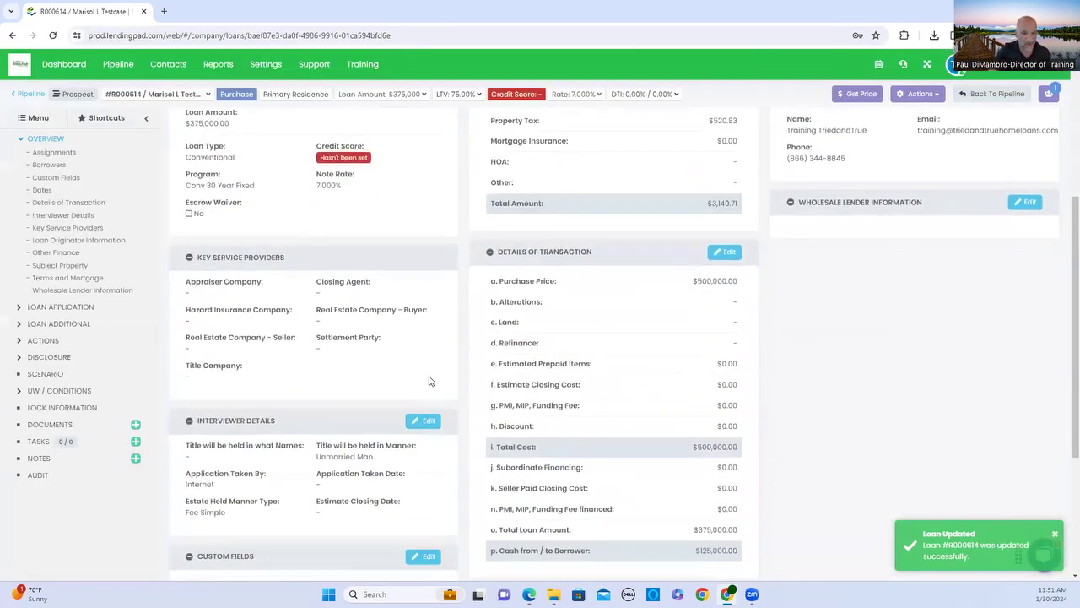
scroll(426, 381, "down", 2)
scroll(426, 382, "up", 6)
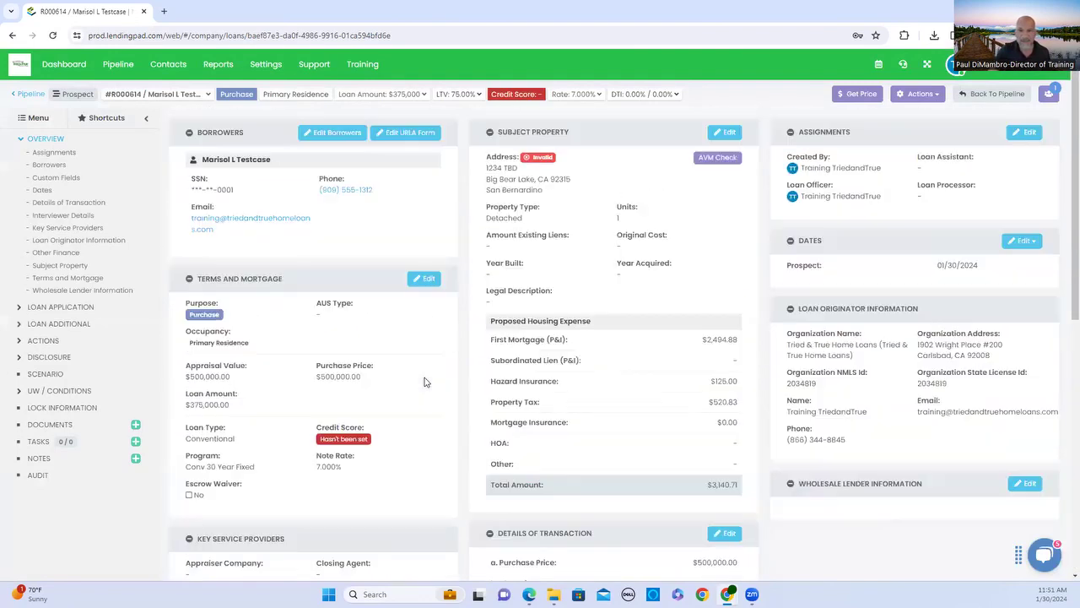
scroll(697, 371, "down", 3)
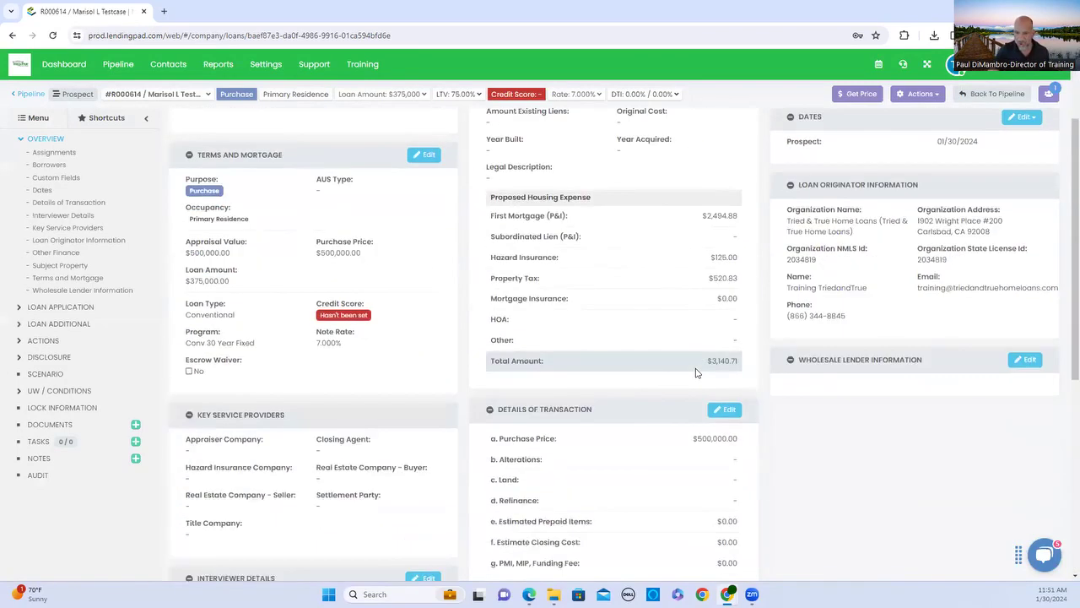
scroll(695, 373, "down", 3)
scroll(694, 374, "up", 3)
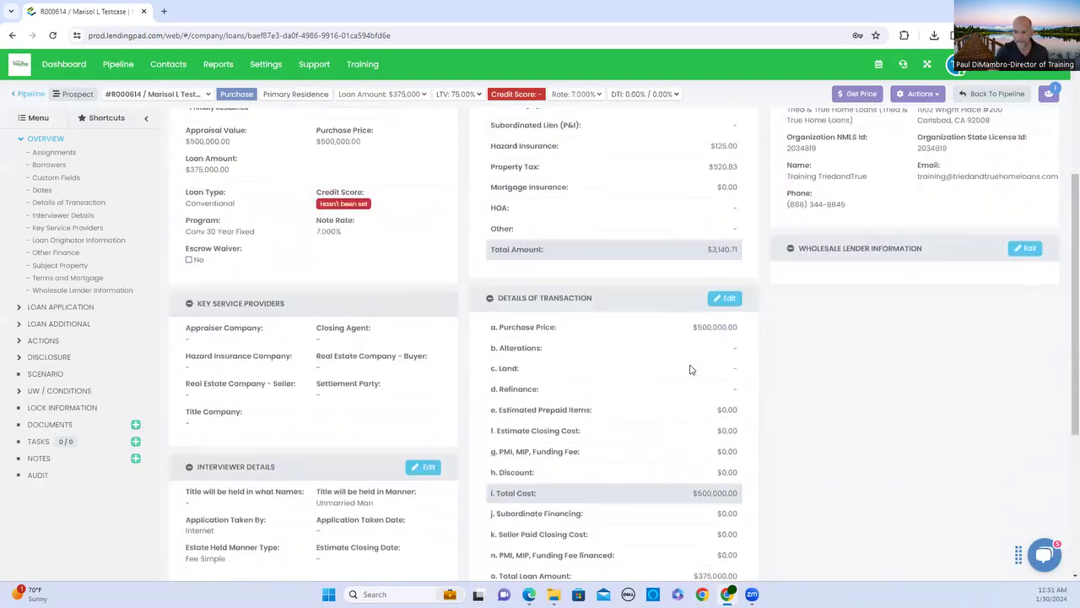
scroll(692, 370, "down", 3)
scroll(689, 362, "up", 6)
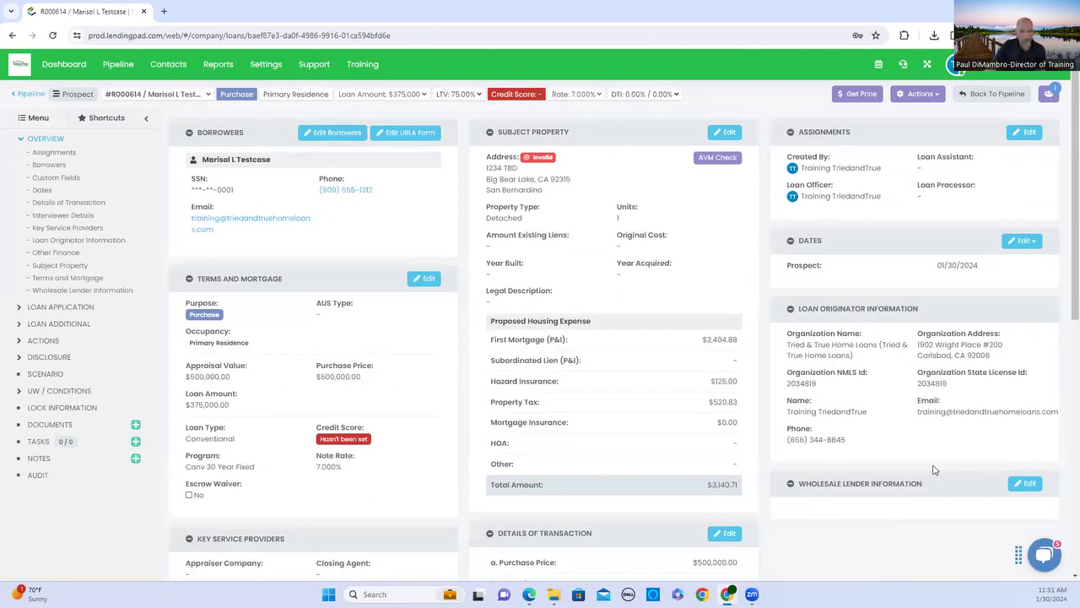
Set United Wholesale Mortgage as the wholesale lender, enter the lender loan number, and save.
left_click(1023, 484)
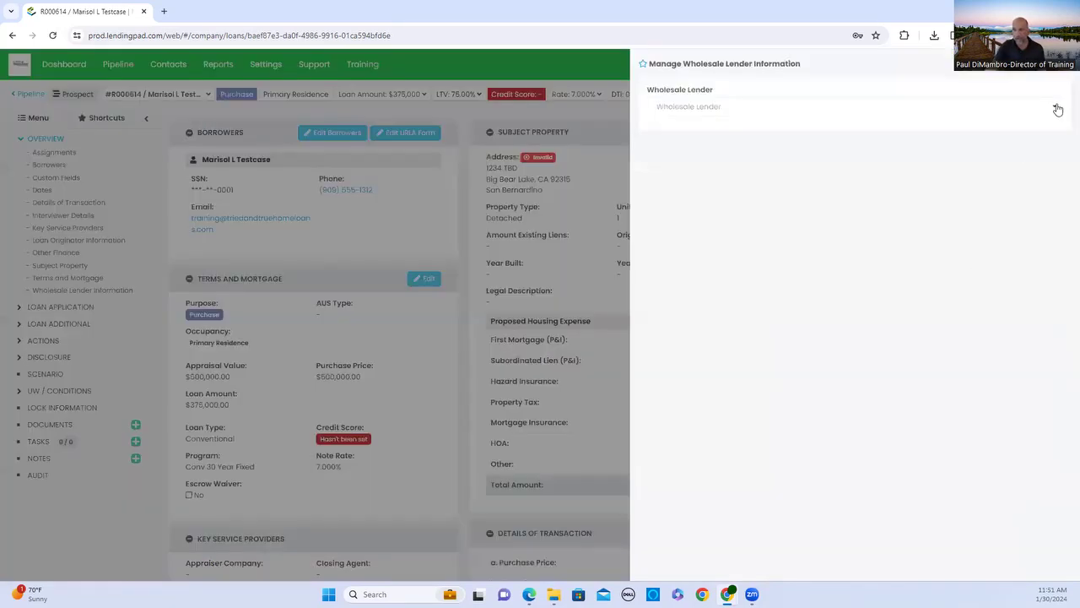
left_click(1055, 105)
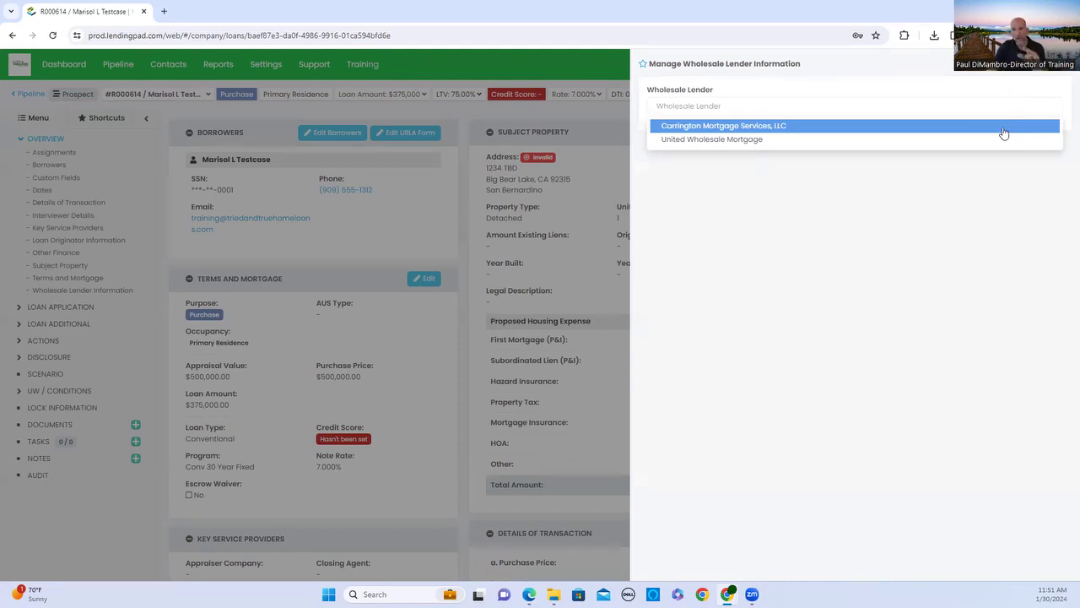
left_click(807, 142)
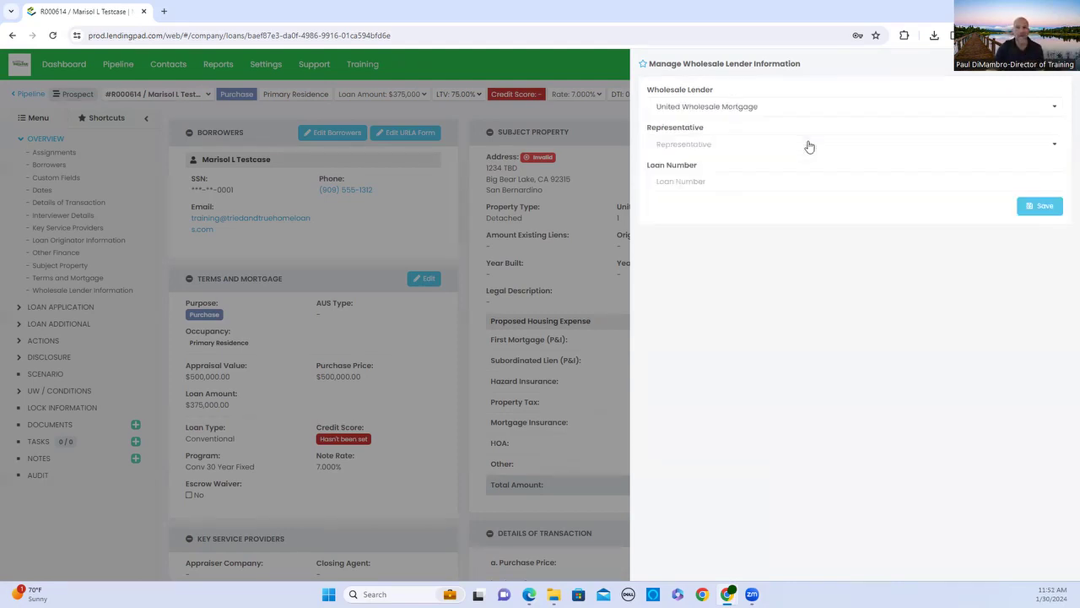
left_click(724, 184)
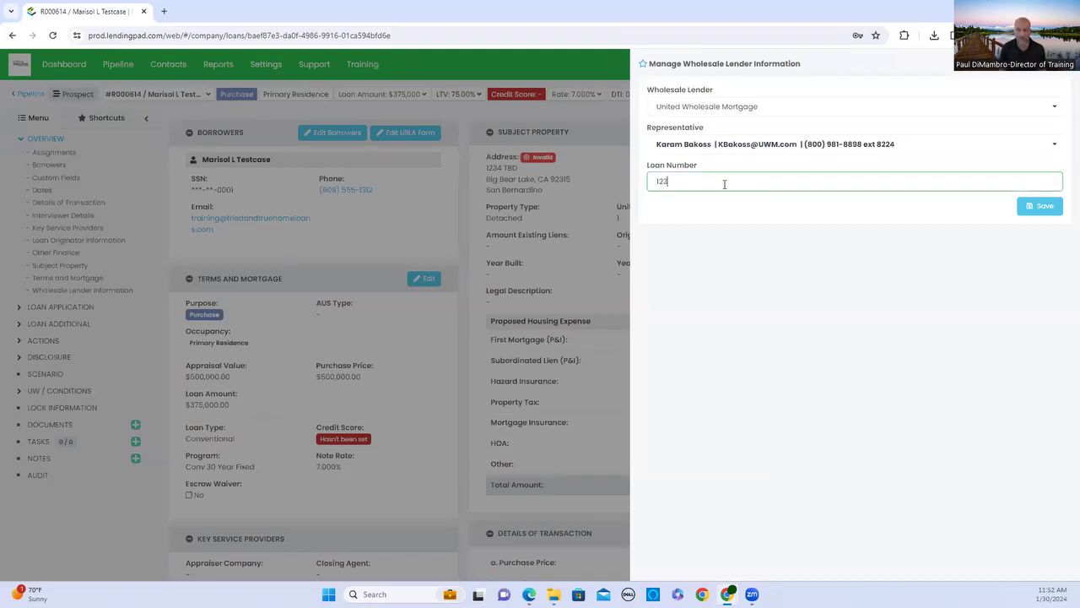
left_click(1052, 209)
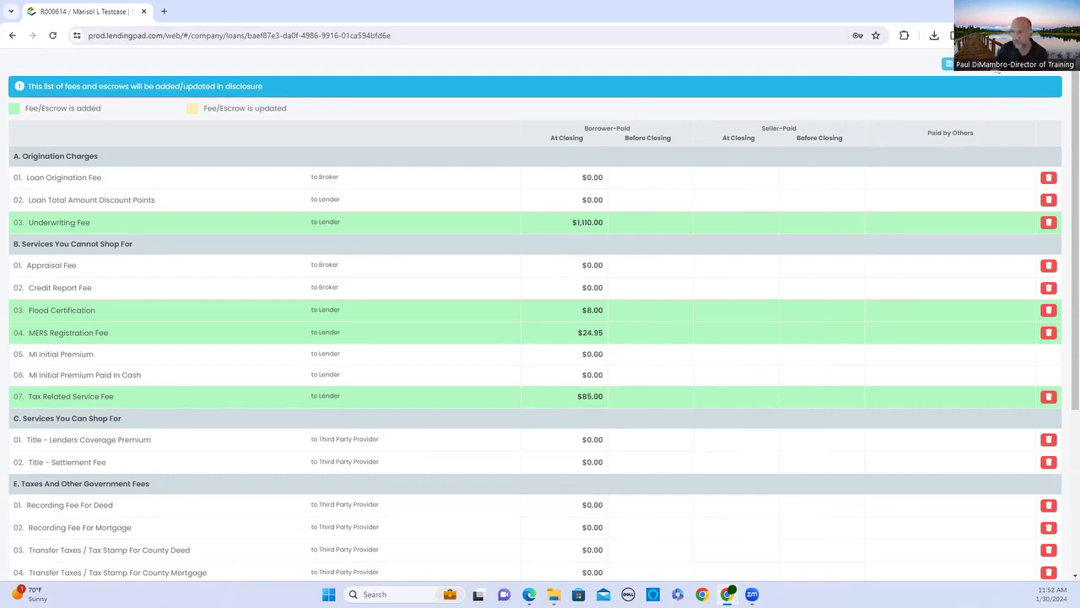
Accept the disclosure fees: $1,110 underwriting, $8 flood cert, $24.95 MERS, $85 tax service.
left_click(997, 73)
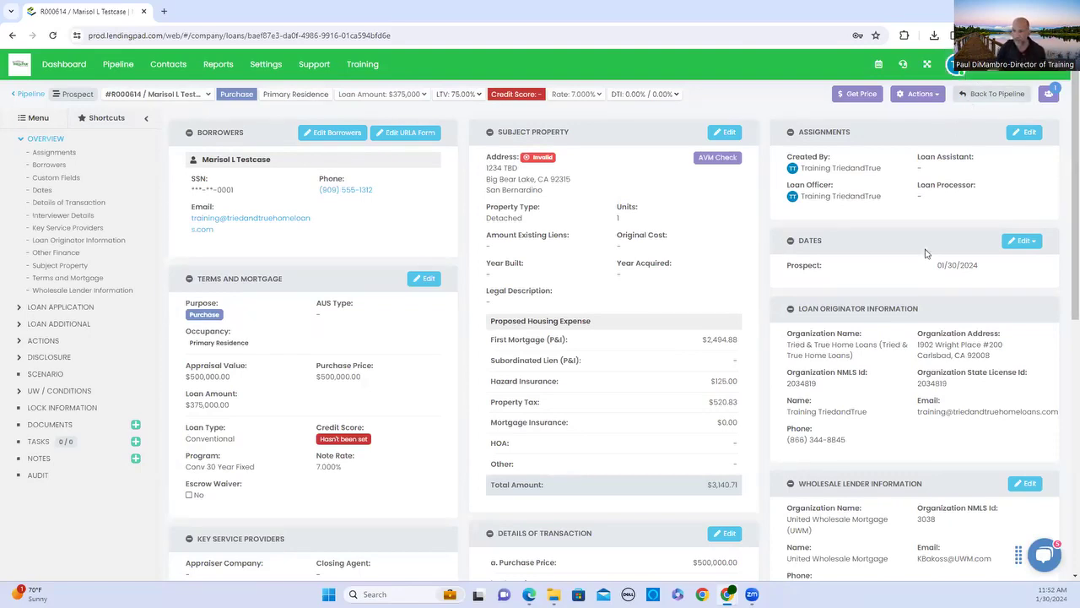
Open the borrower's Personal Information under Loan Application and re-save it unchanged.
scroll(923, 302, "down", 3)
scroll(921, 307, "down", 3)
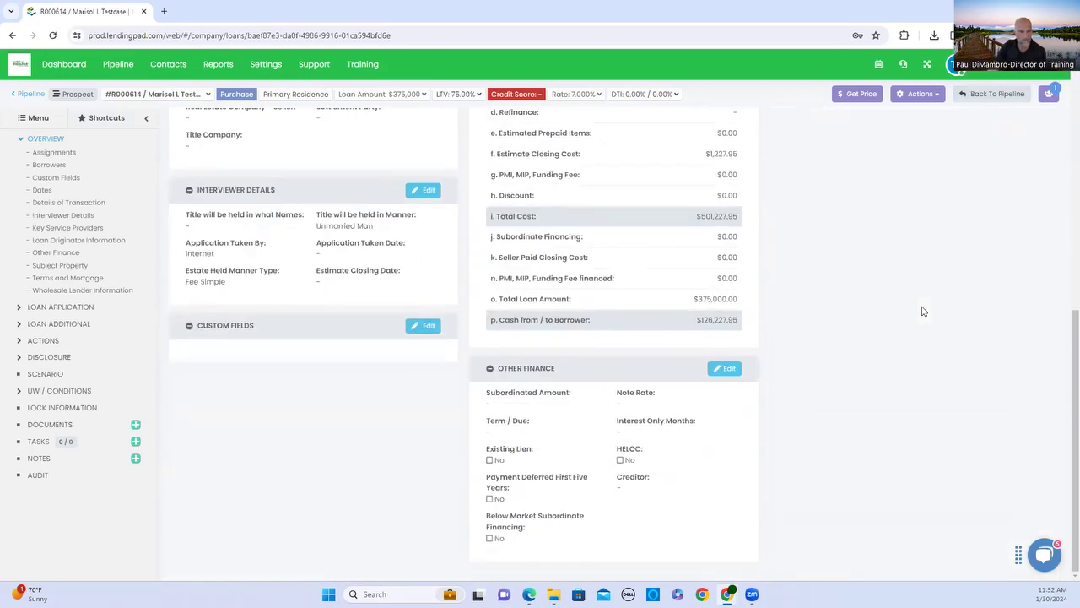
scroll(921, 308, "up", 6)
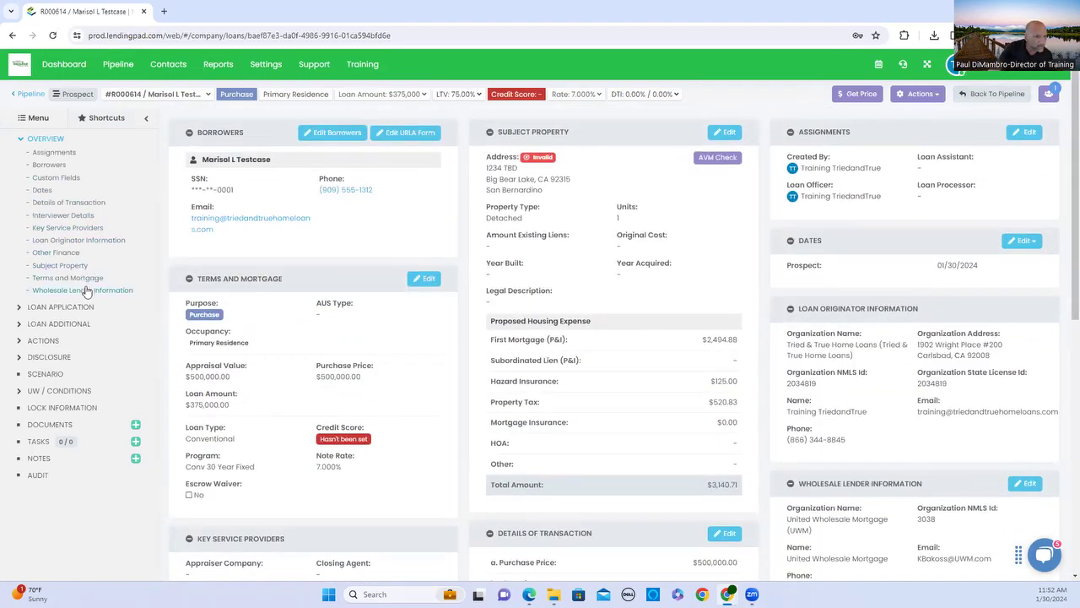
left_click(22, 140)
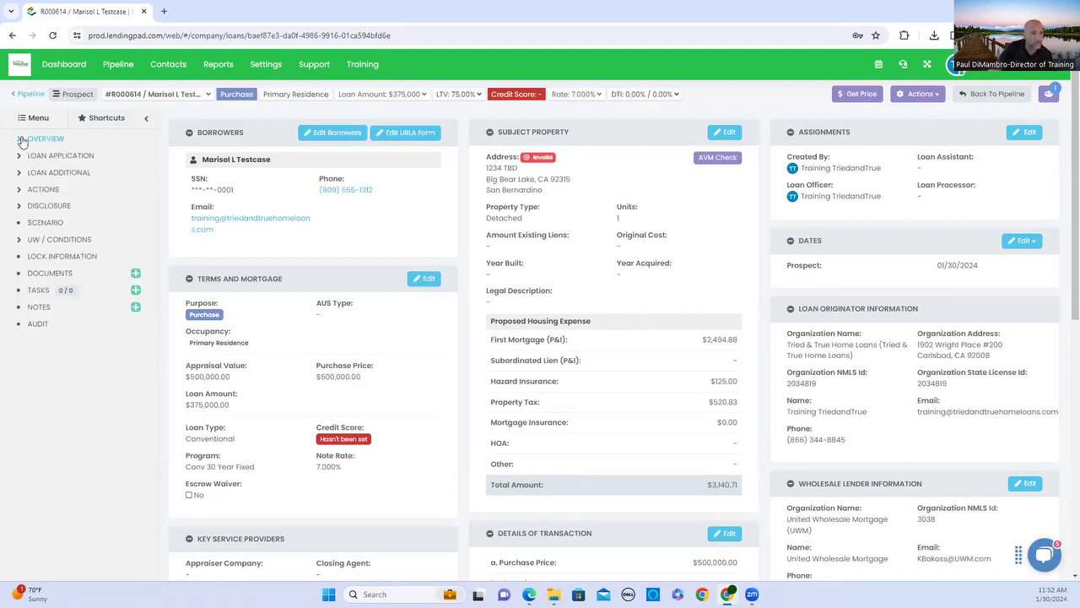
left_click(20, 157)
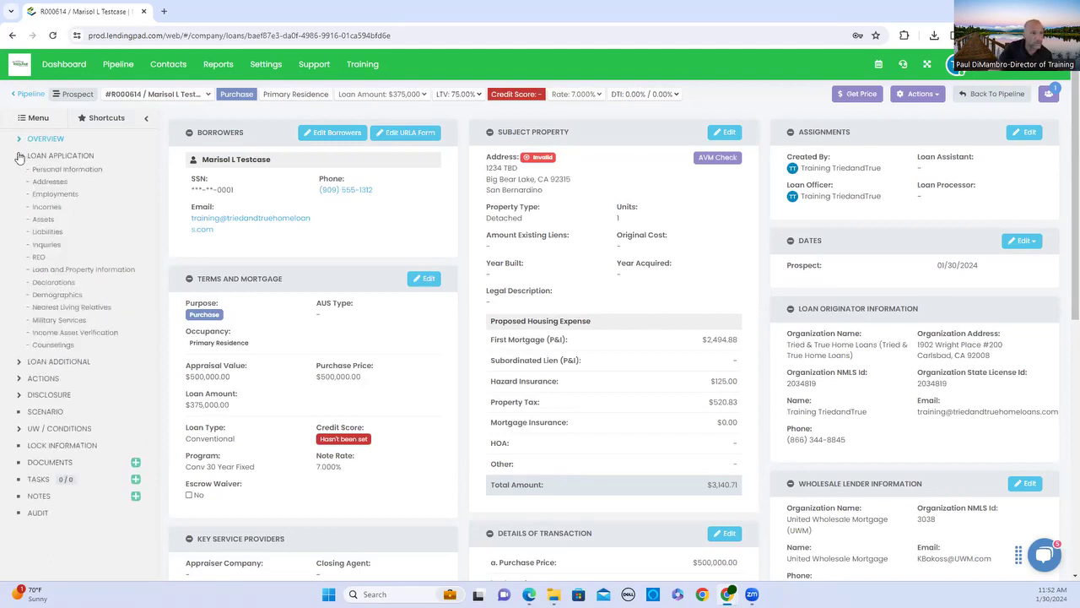
left_click(70, 168)
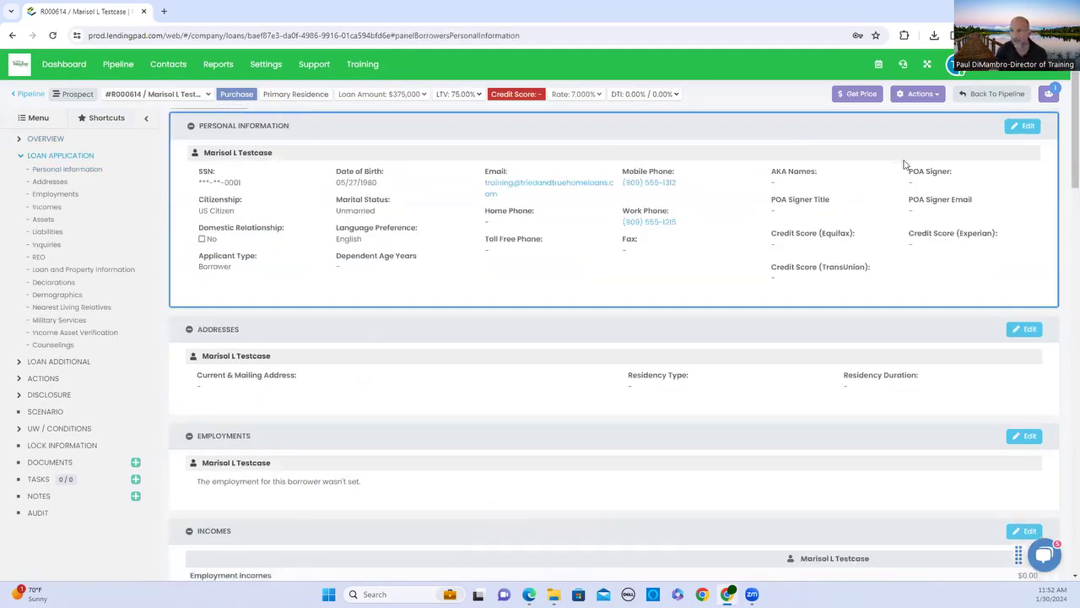
left_click(1022, 126)
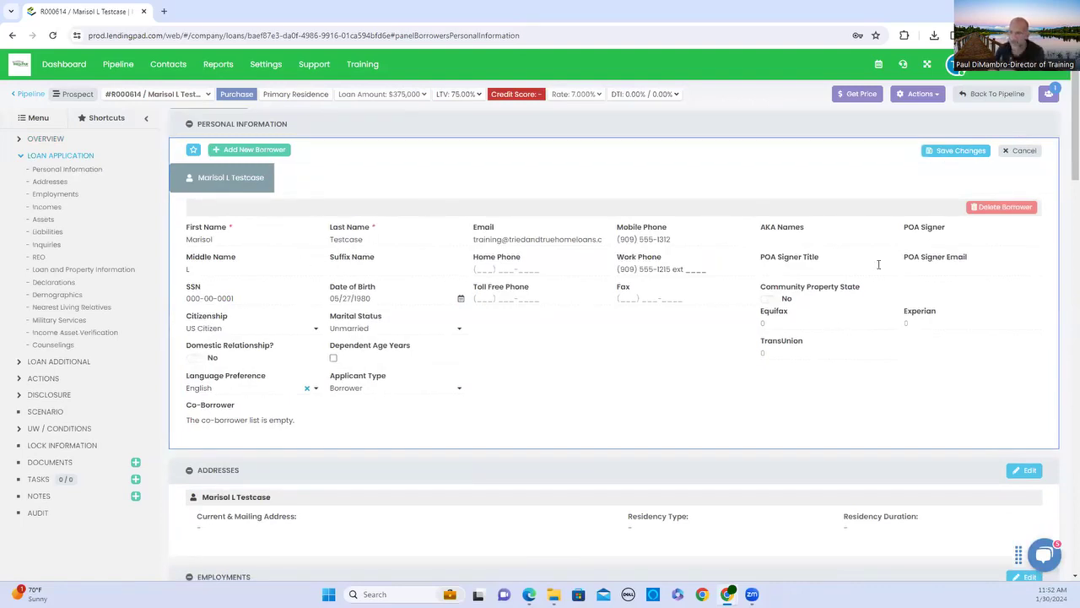
left_click(981, 149)
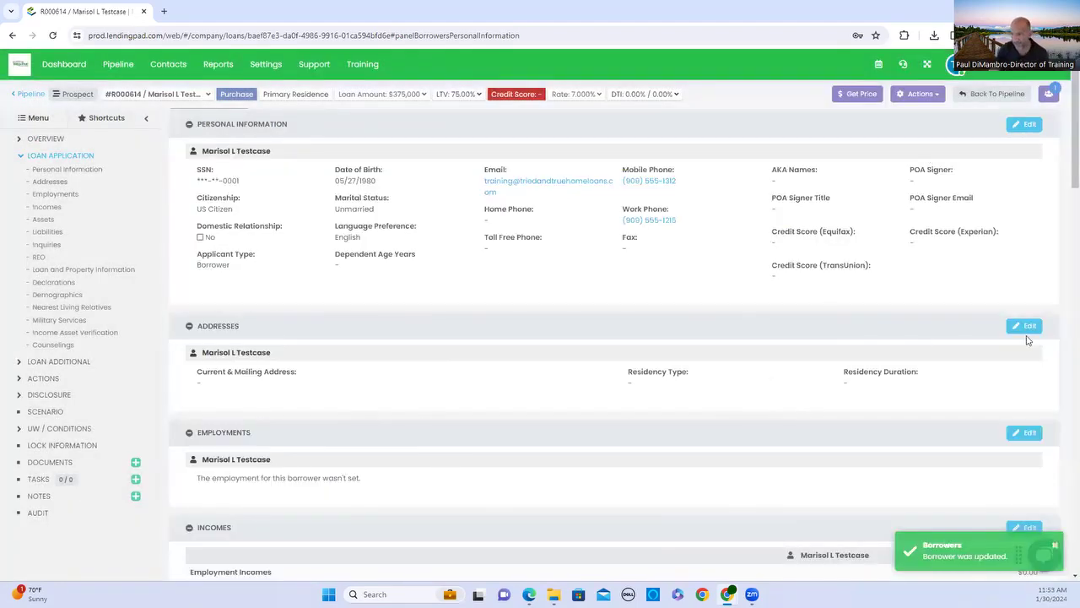
left_click(1028, 332)
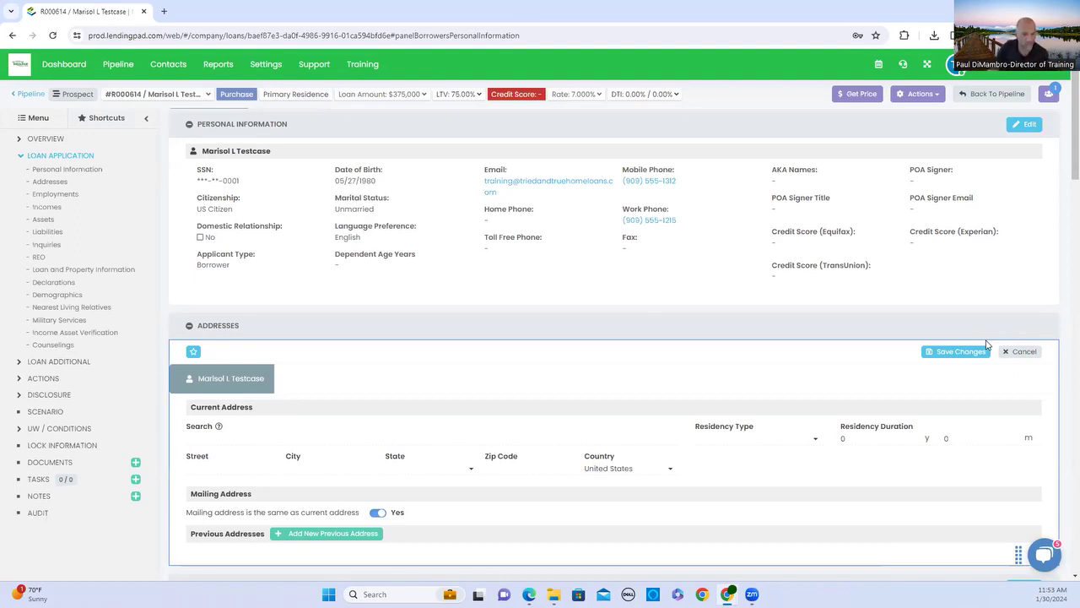
scroll(708, 455, "down", 1)
scroll(704, 454, "up", 1)
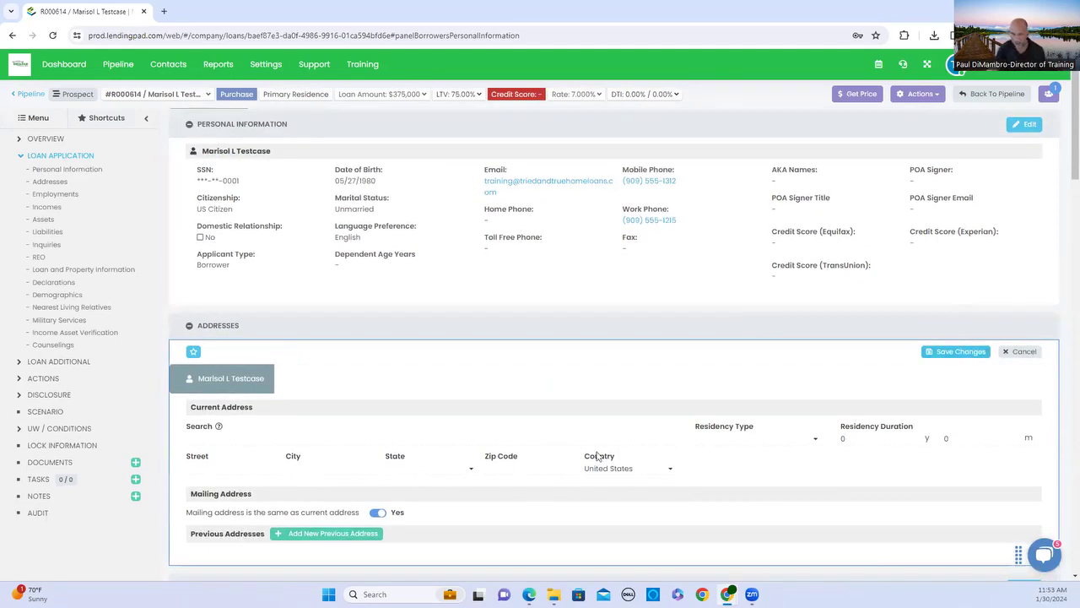
left_click(228, 466)
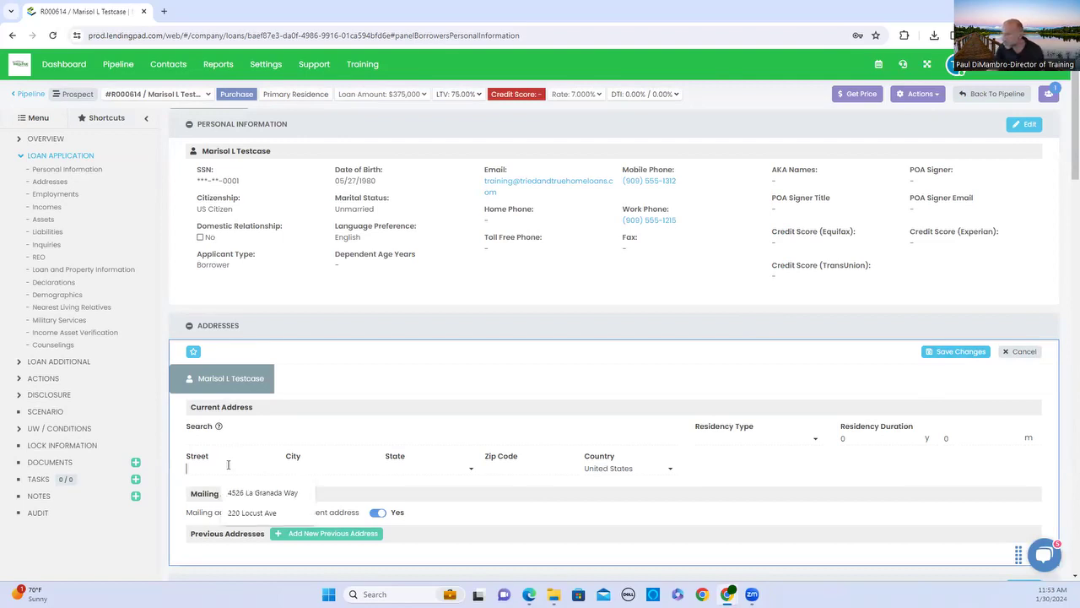
left_click(243, 512)
left_click(295, 467)
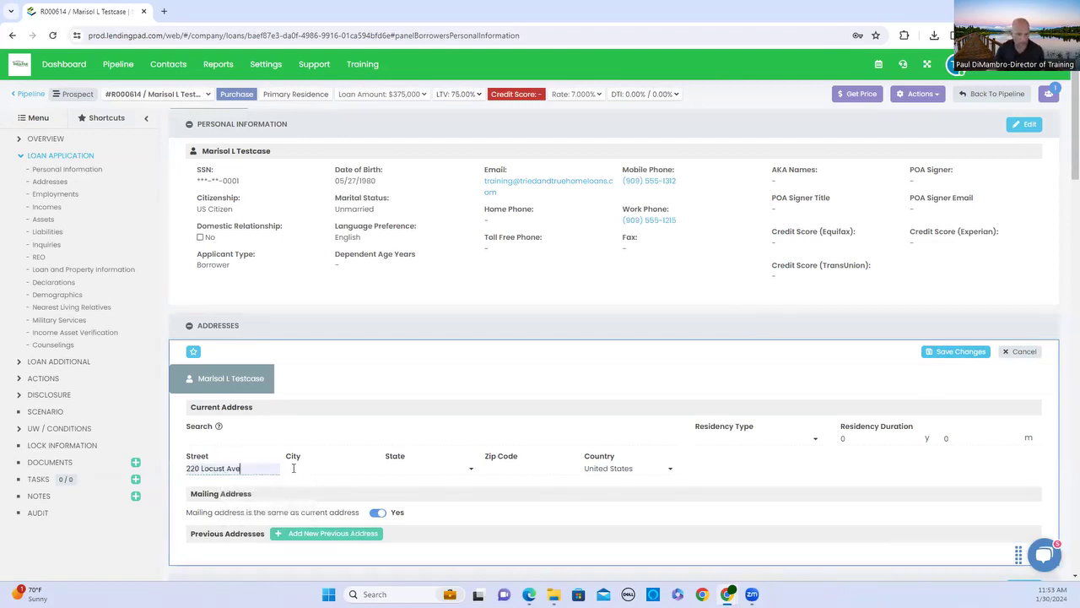
left_click(340, 493)
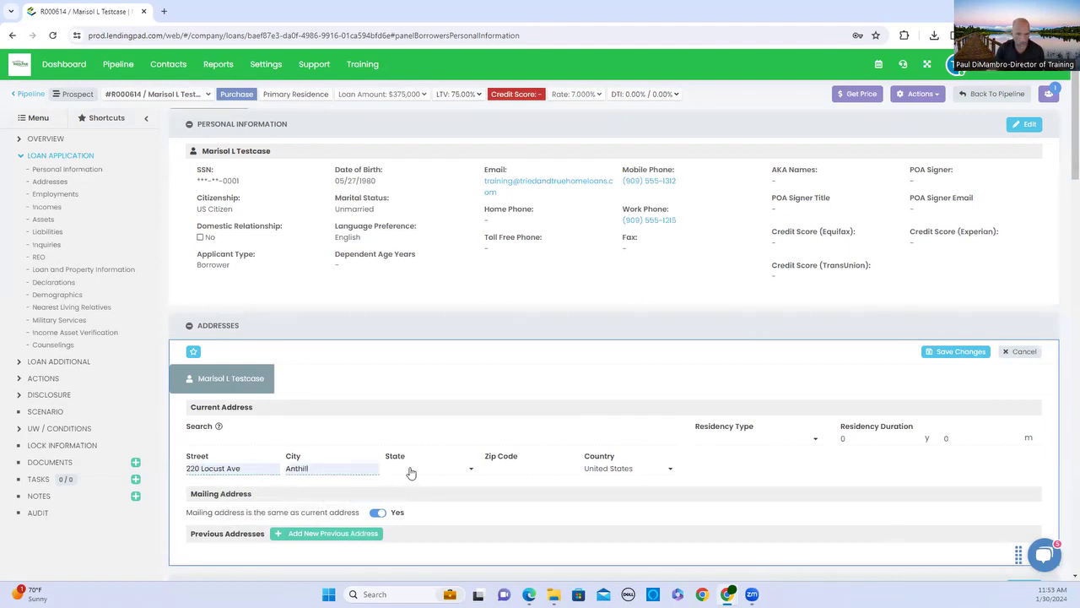
left_click(410, 468)
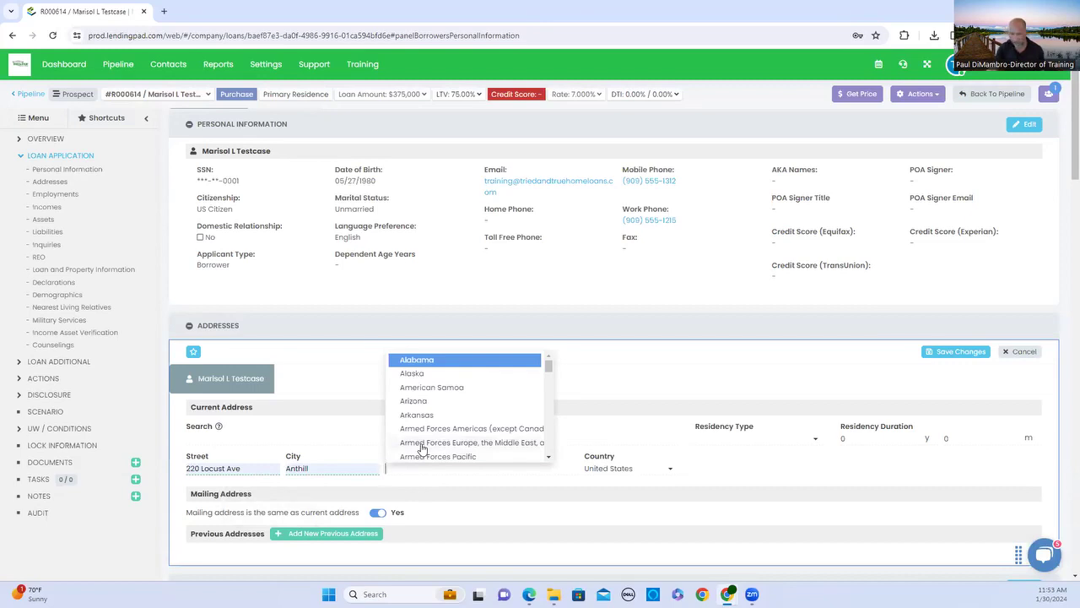
scroll(422, 449, "down", 5)
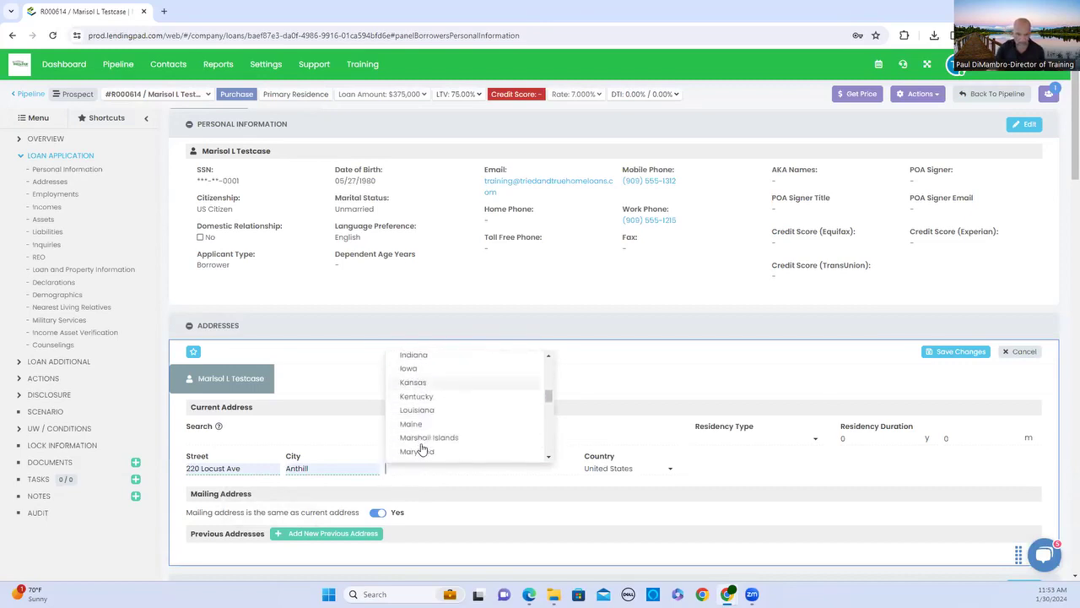
scroll(423, 439, "down", 1)
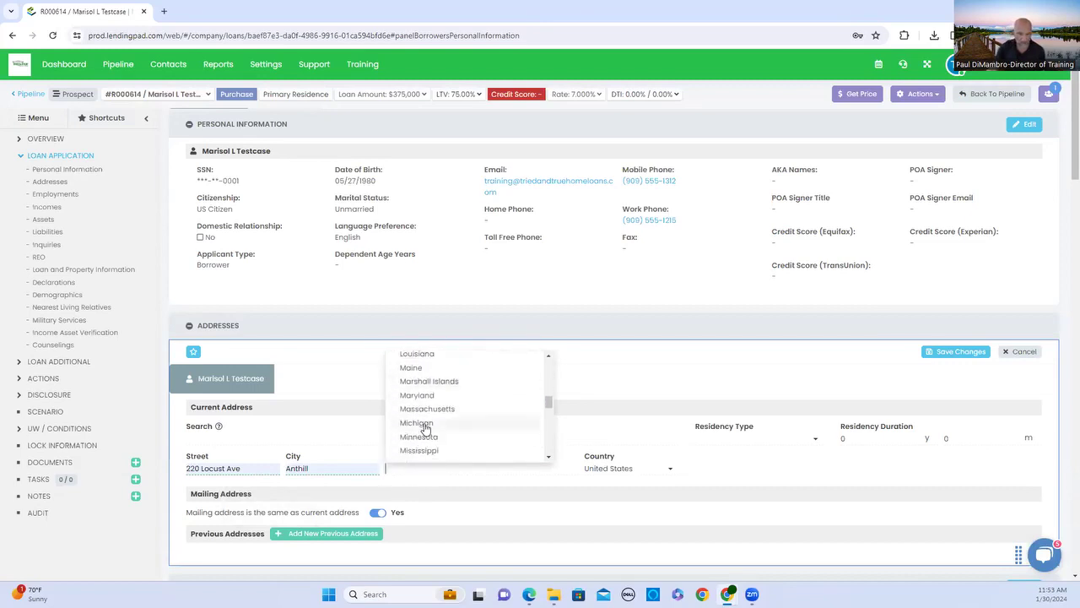
scroll(426, 429, "down", 1)
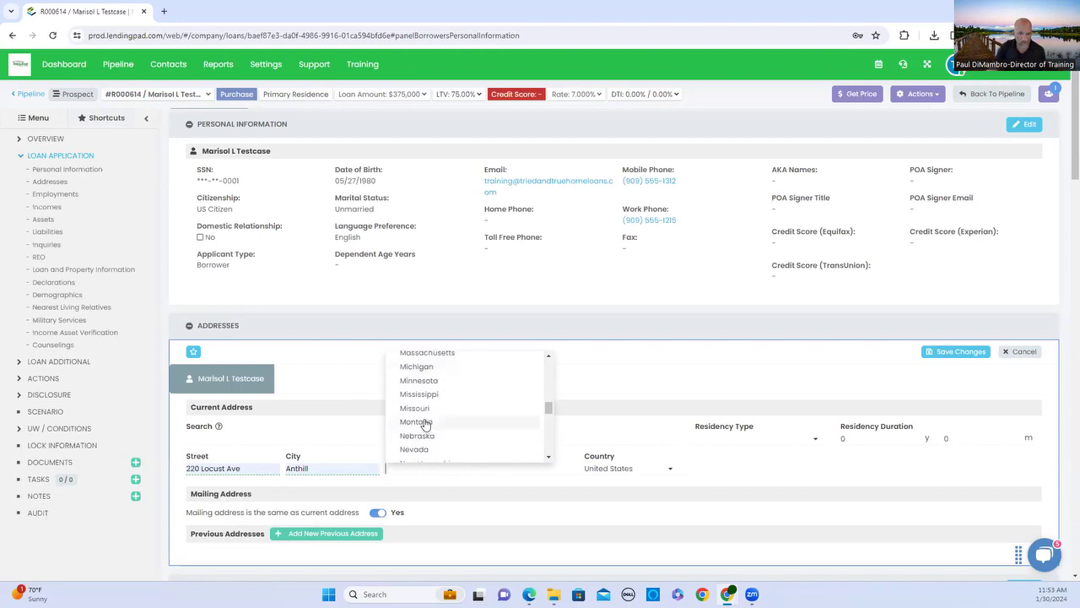
left_click(417, 409)
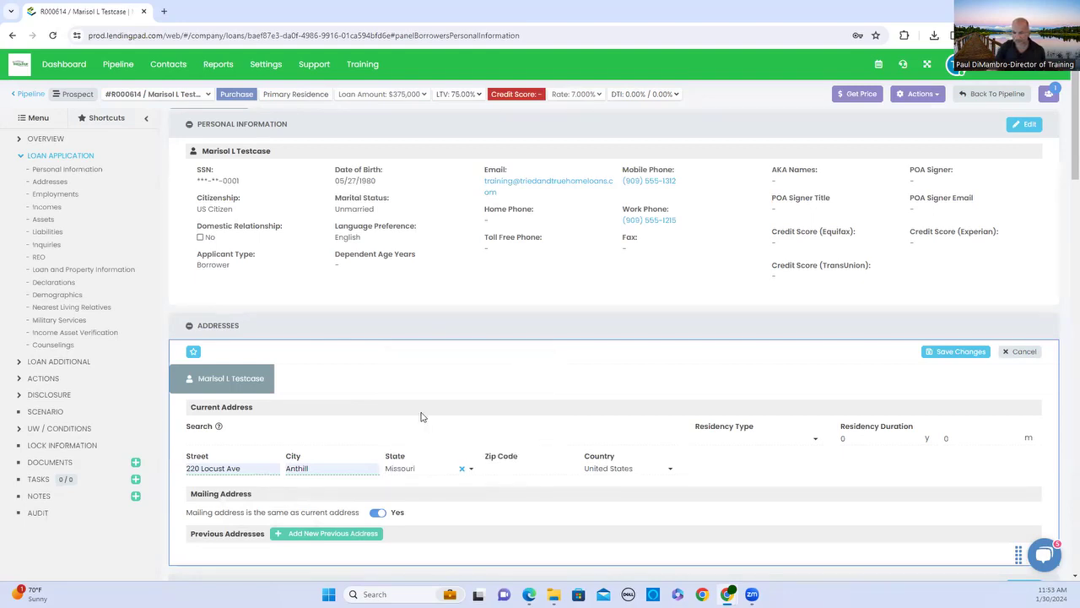
left_click(492, 469)
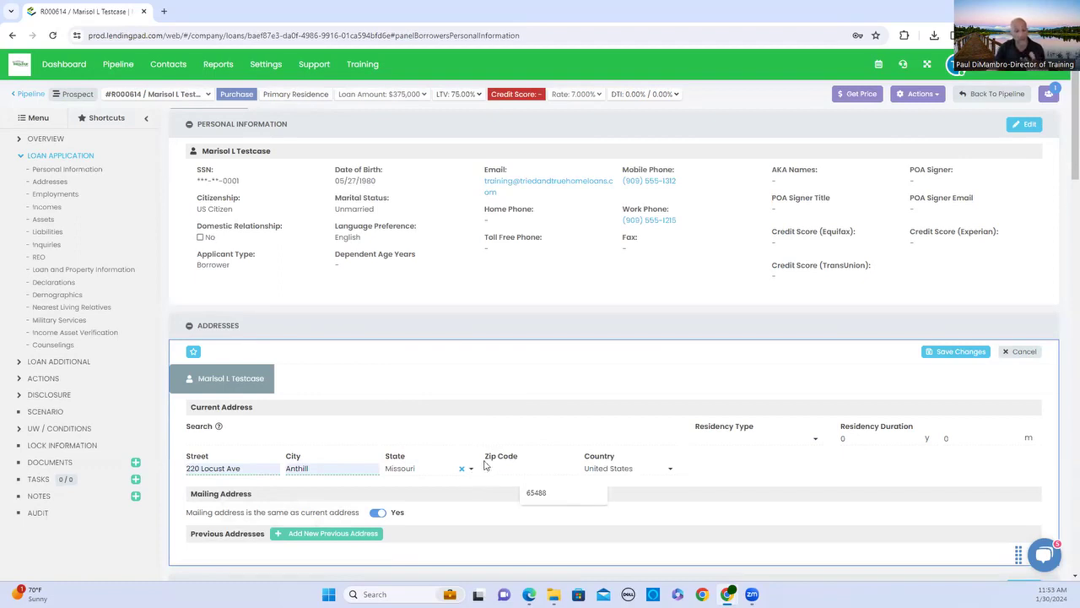
left_click(530, 493)
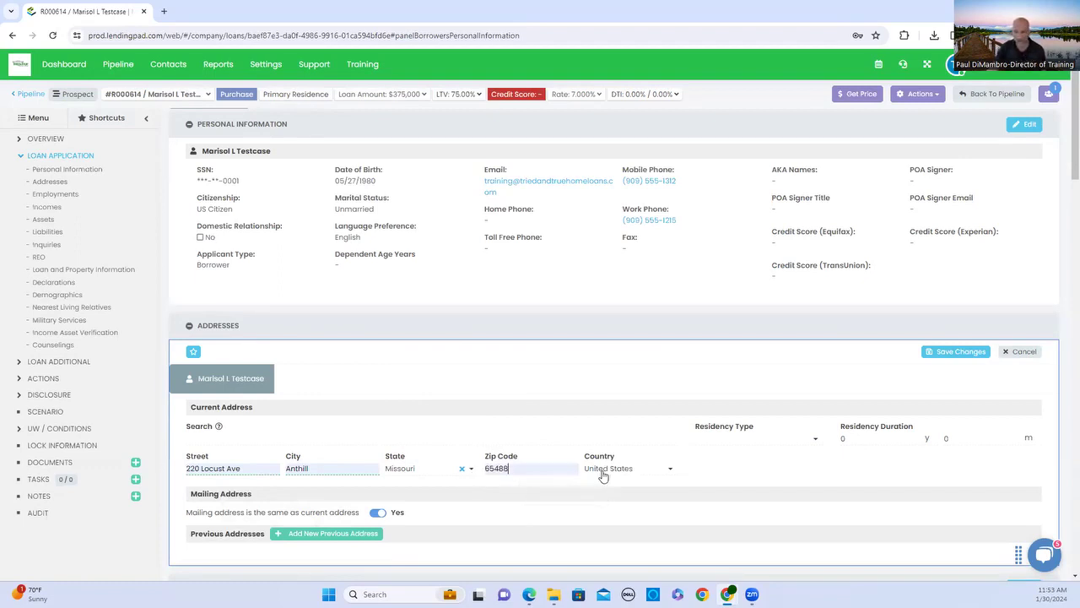
Set residency type to Rent with a 2-year duration and save the address.
left_click(778, 445)
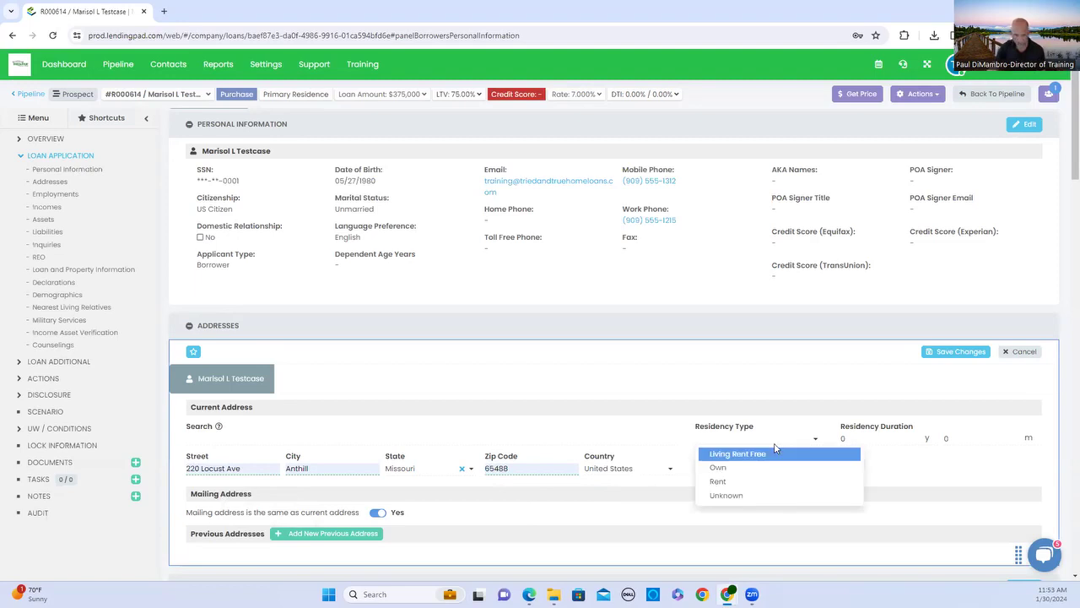
left_click(721, 480)
left_click(874, 438)
type("2")
key("Tab")
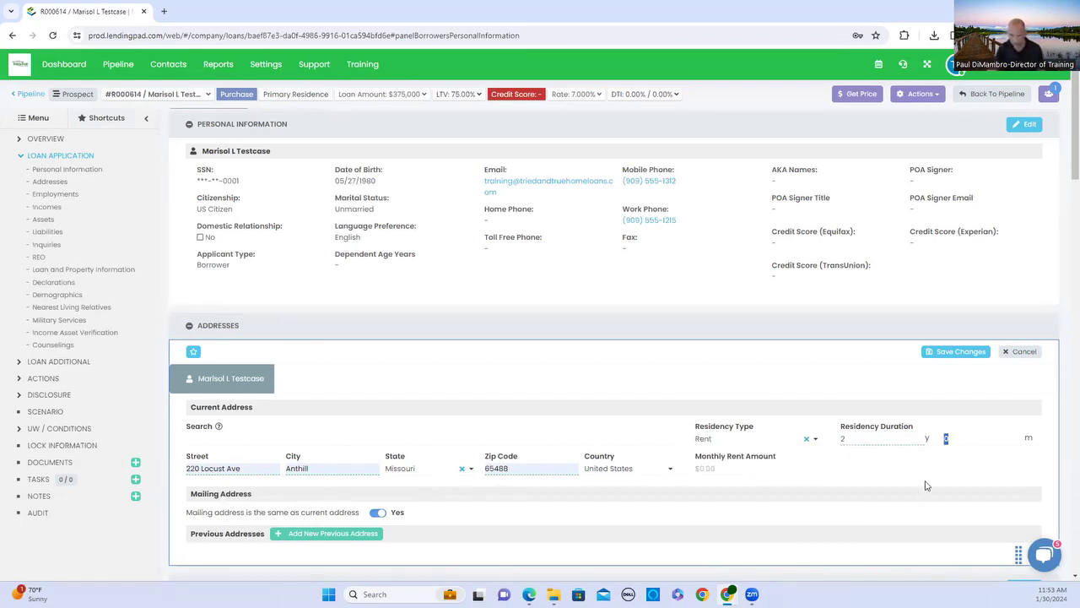
left_click(975, 355)
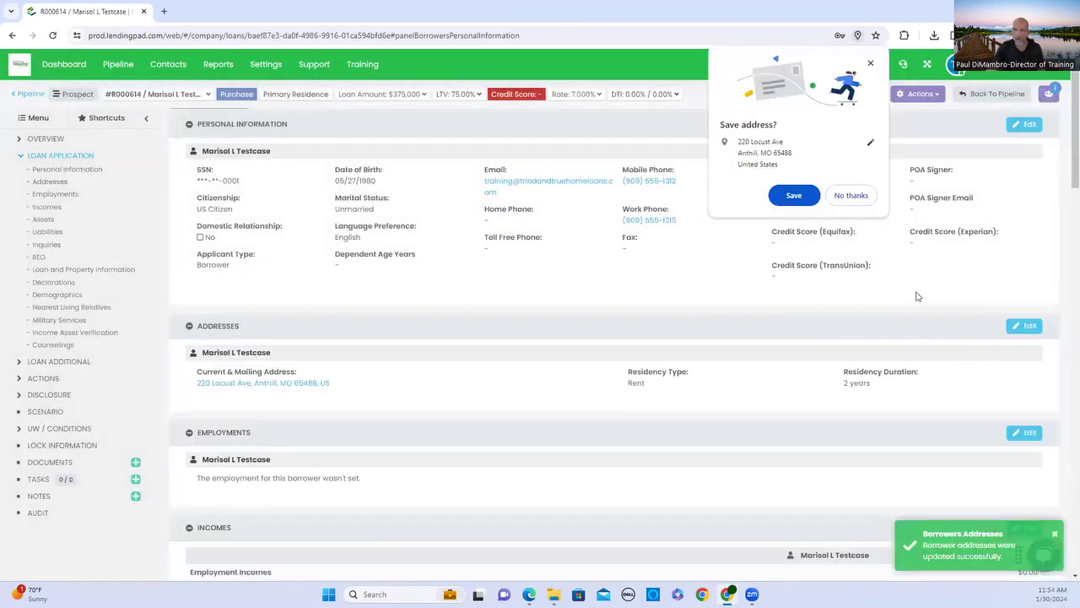
Dismiss the browser's save-address prompt and open the Employments section for editing.
left_click(850, 196)
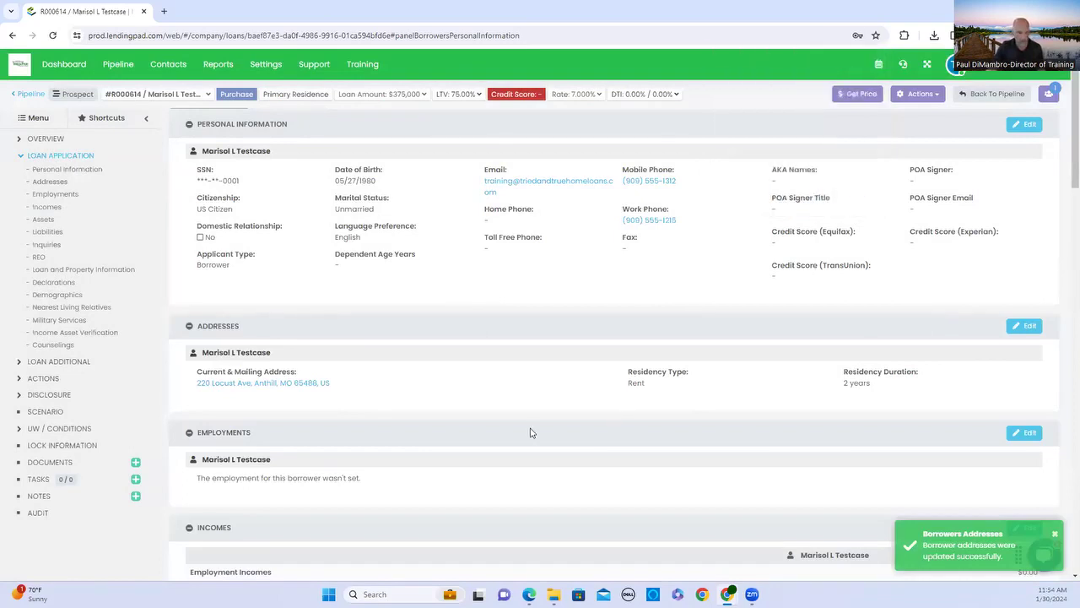
scroll(529, 432, "down", 1)
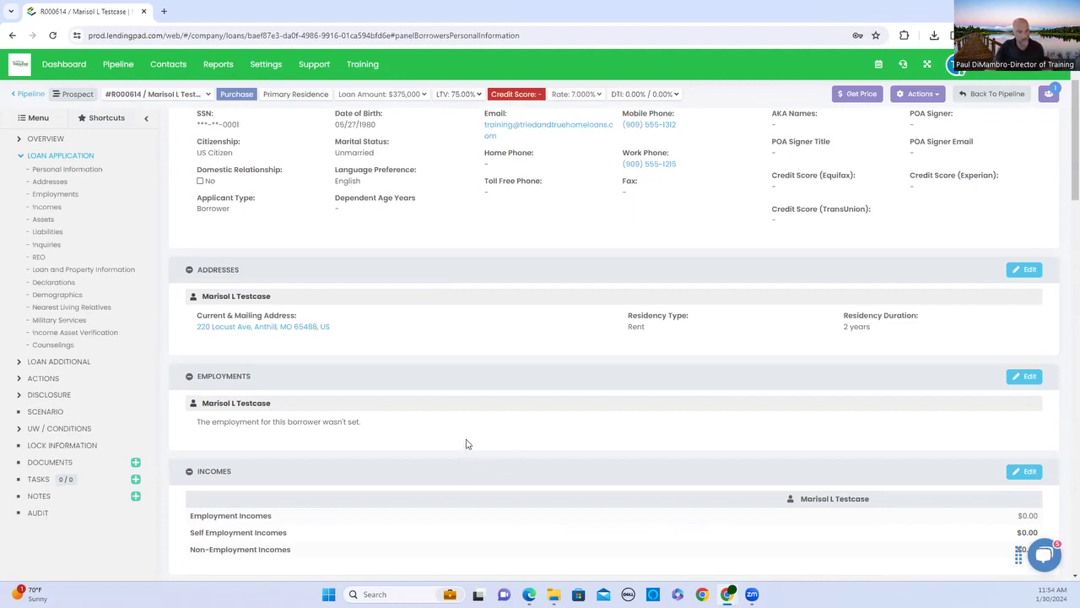
left_click(1025, 376)
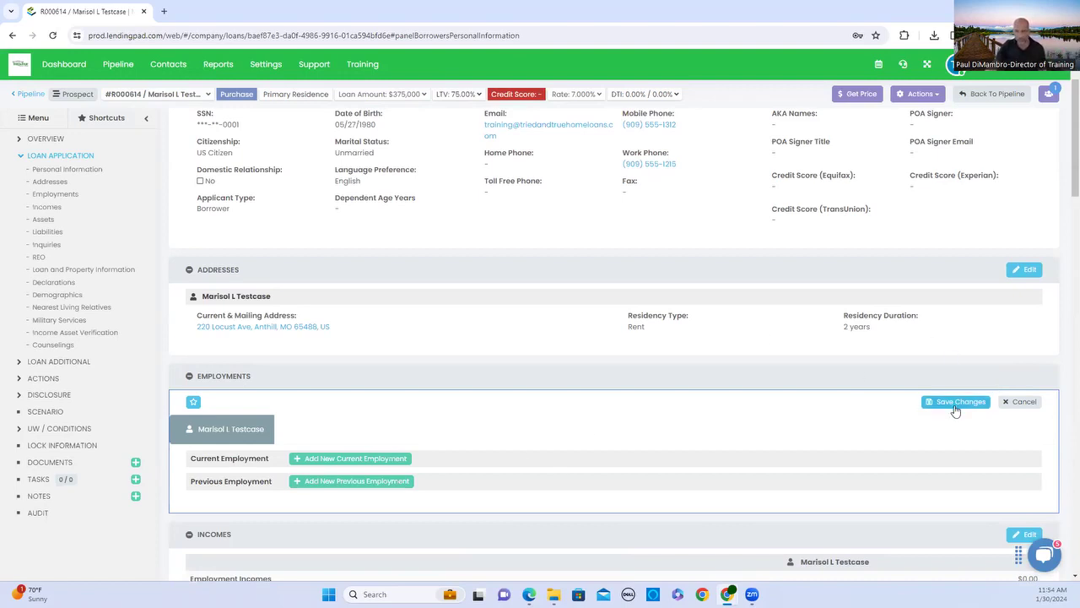
Add a current employment at ADP with position Lead and the employer's phone number.
left_click(403, 460)
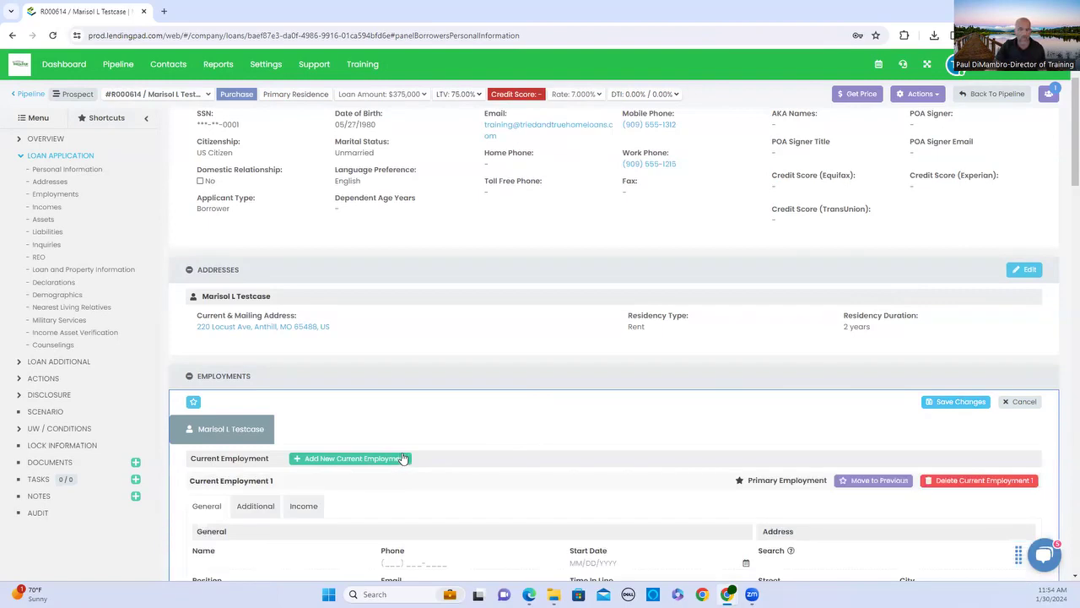
scroll(381, 493, "down", 2)
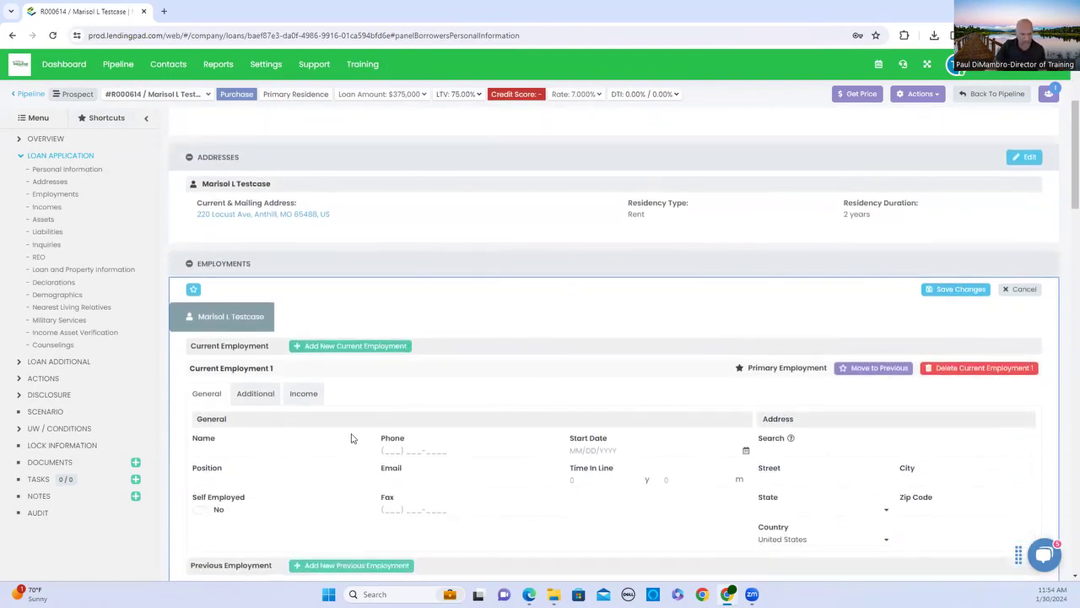
left_click(252, 449)
type("ADF")
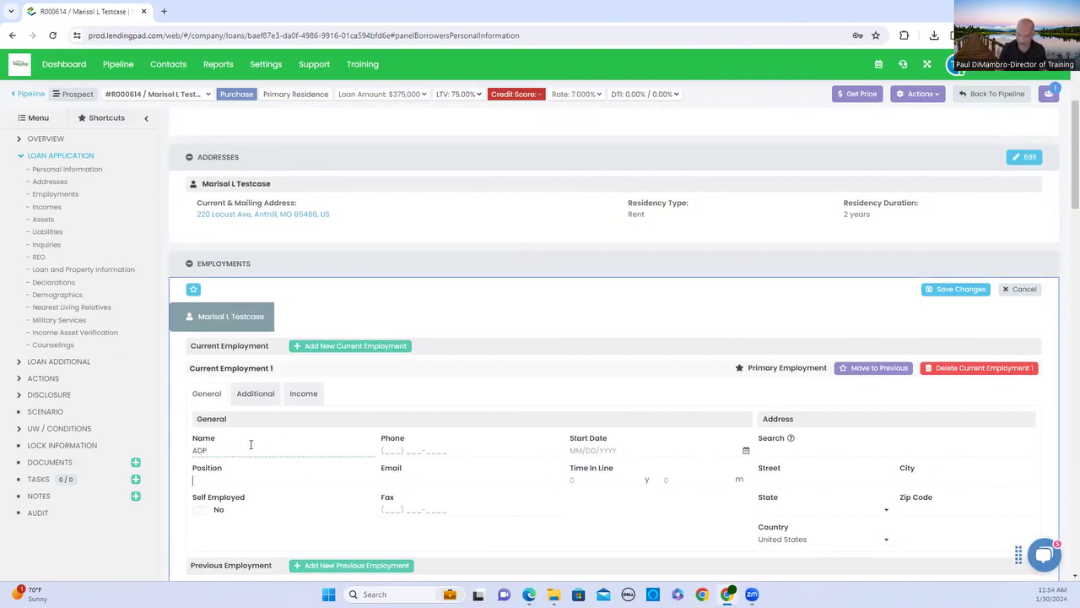
key("Tab")
type("Lead")
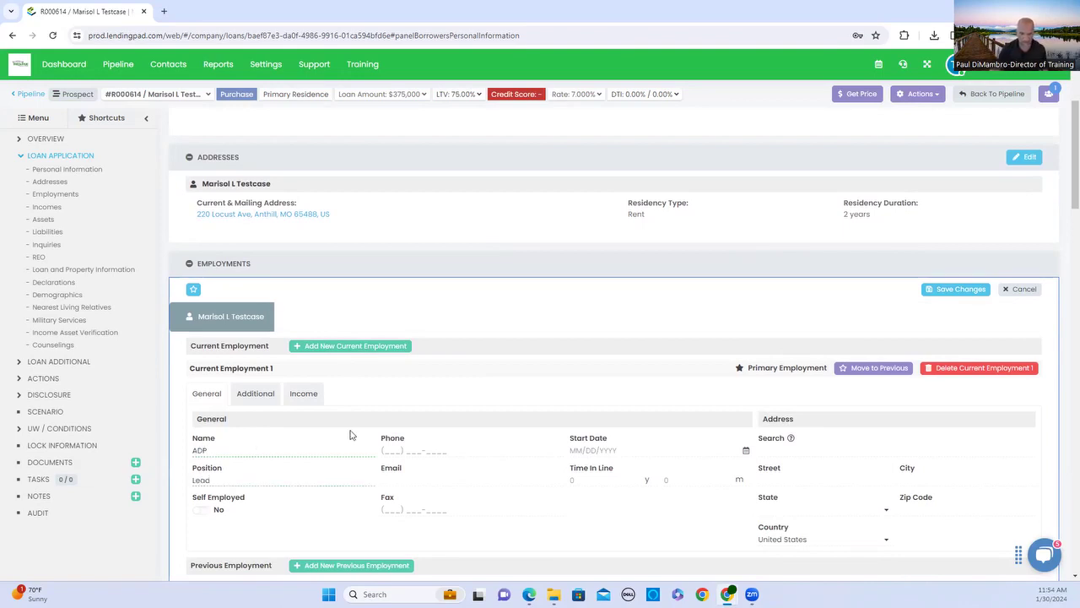
left_click(390, 448)
type("949")
type("5551717")
key("Tab")
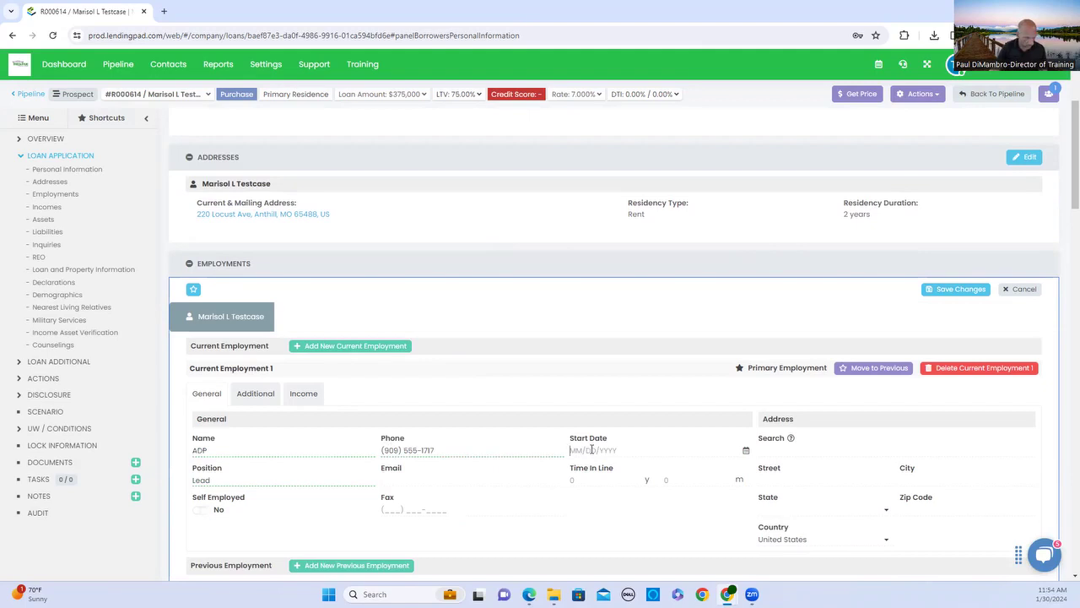
Set the job start date to 01/30/2019 and time in line of work to 5 years.
left_click(591, 450)
type("01/30/")
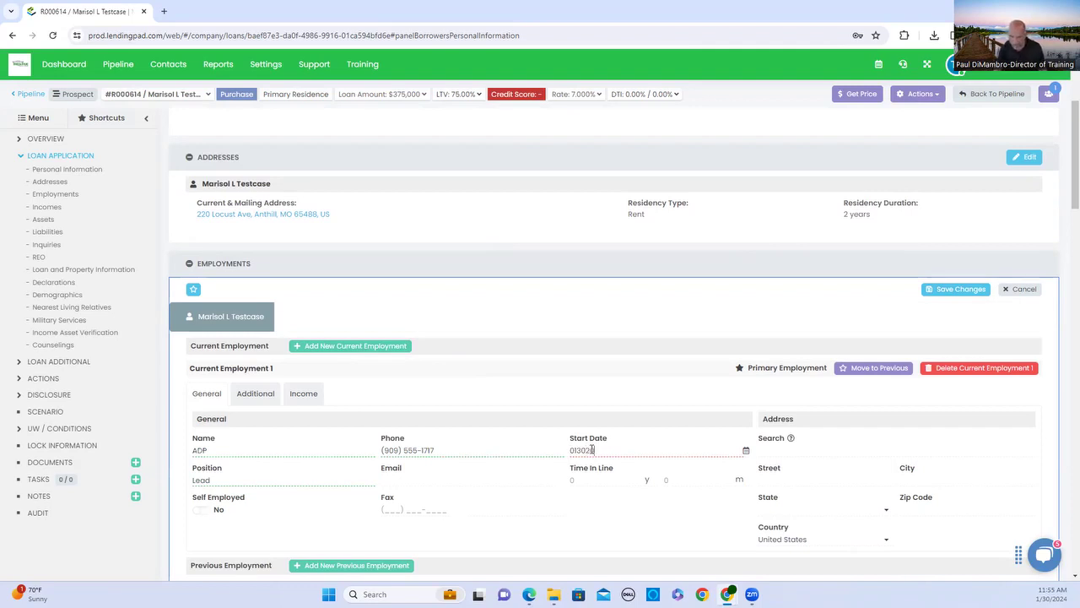
type("2019")
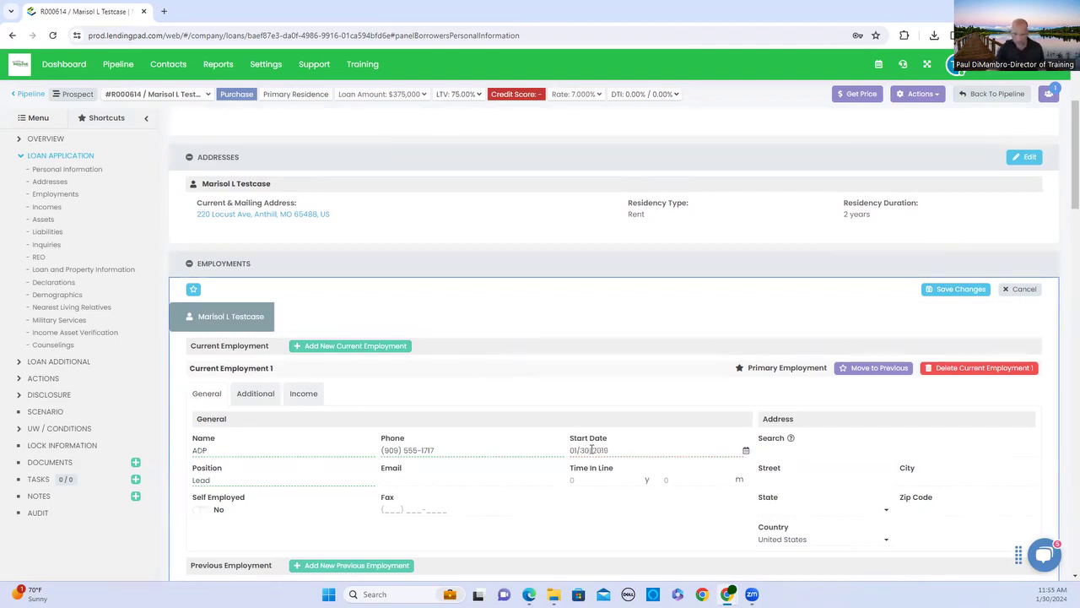
left_click(348, 485)
type("5")
key("Tab")
Fill the ADP employer address in Anthill, Missouri with the suggested zip, and save the job.
scroll(536, 505, "down", 1)
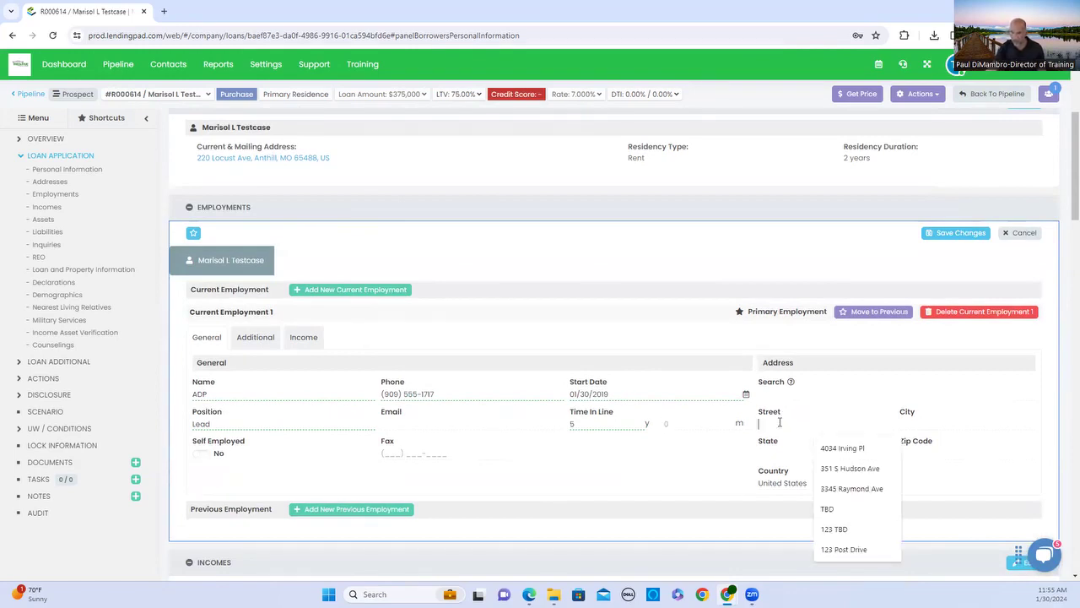
left_click(842, 448)
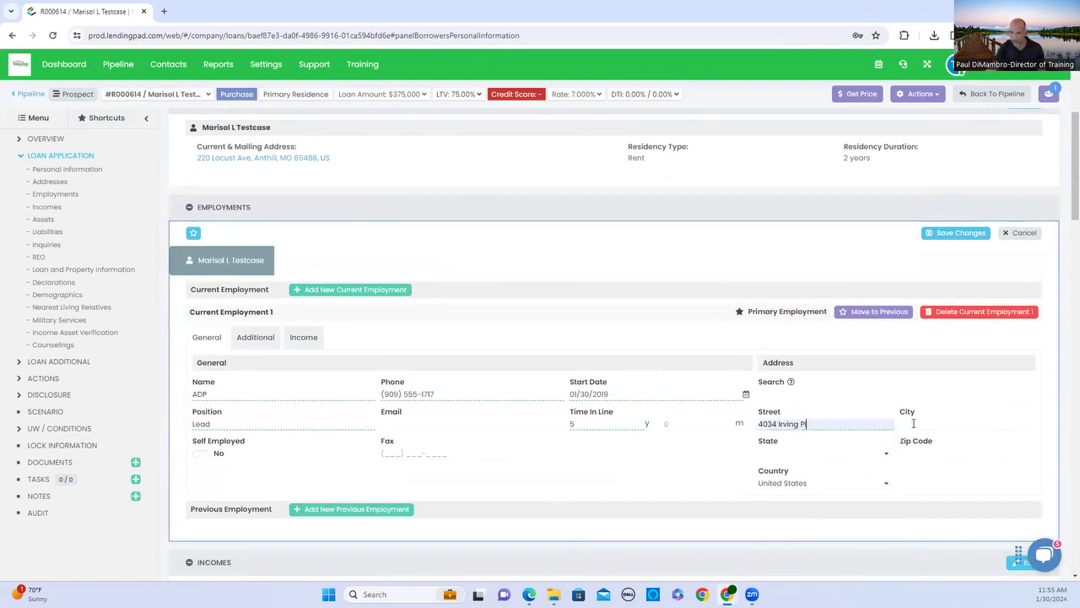
left_click(912, 422)
left_click(966, 448)
left_click(849, 459)
scroll(815, 479, "down", 5)
scroll(815, 483, "down", 1)
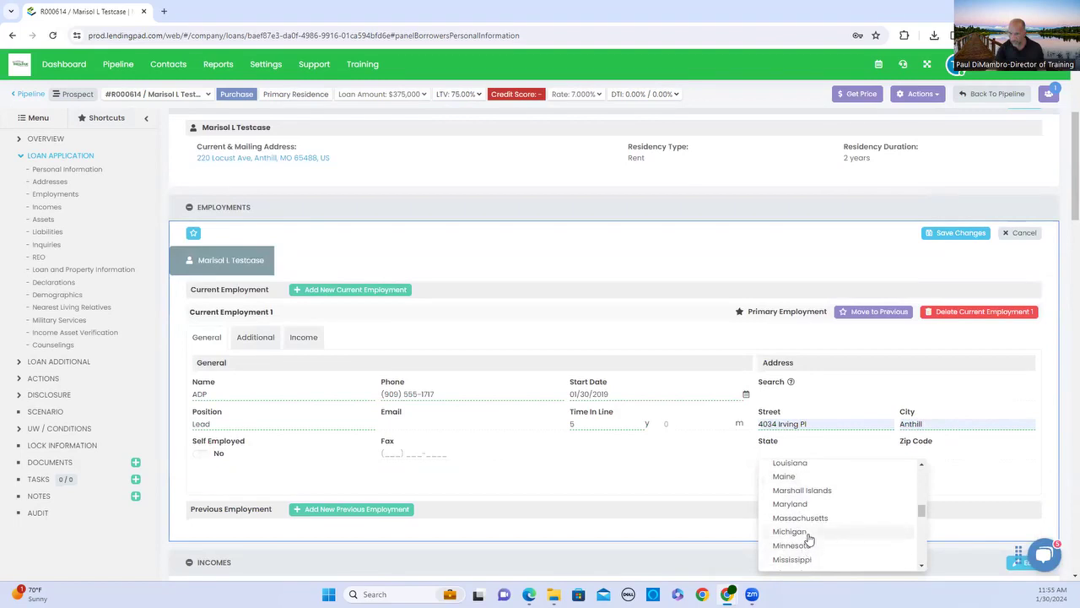
scroll(807, 540, "down", 2)
left_click(808, 518)
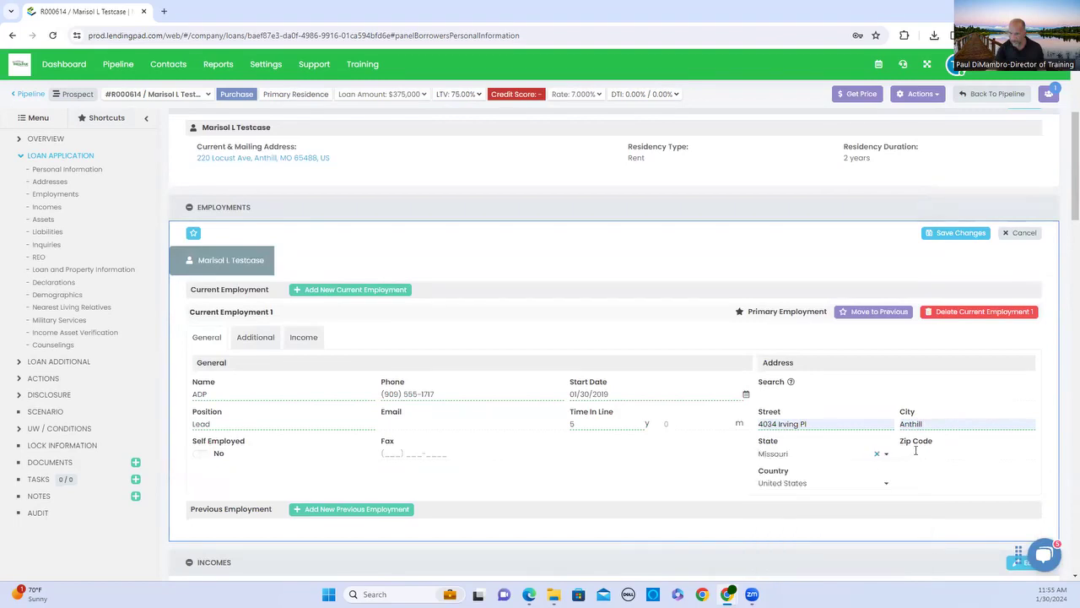
left_click(912, 453)
left_click(970, 478)
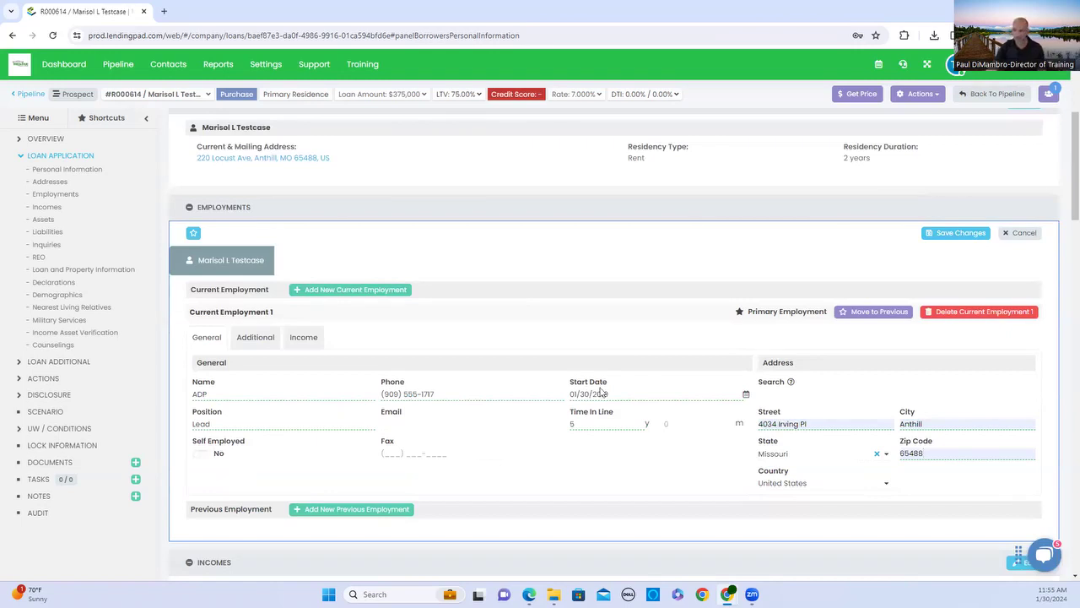
left_click(960, 233)
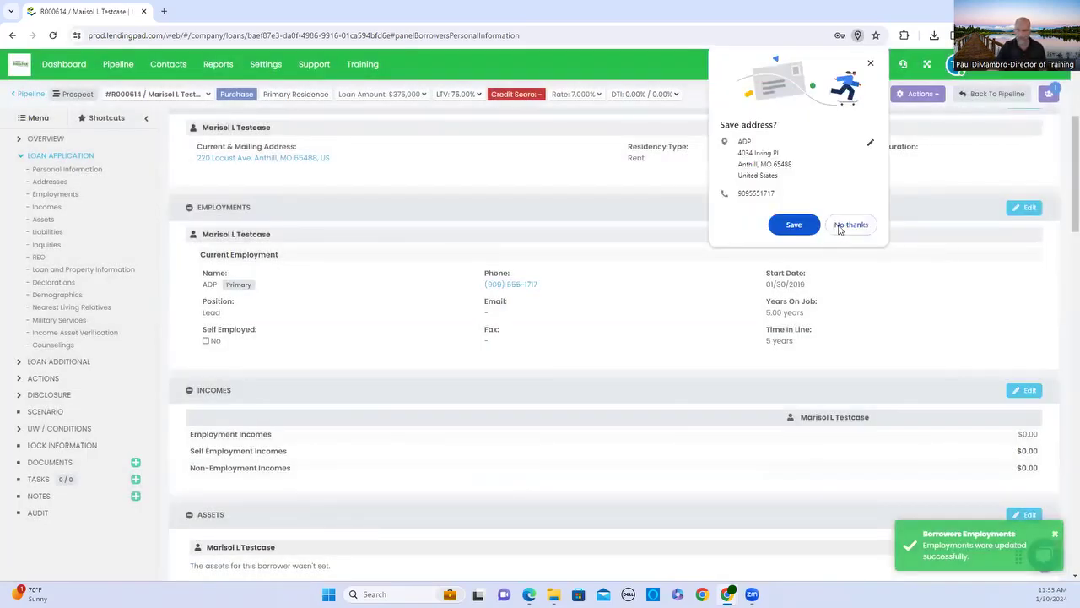
Dismiss the save-address prompt and open the ADP employment from the Incomes editor.
left_click(844, 226)
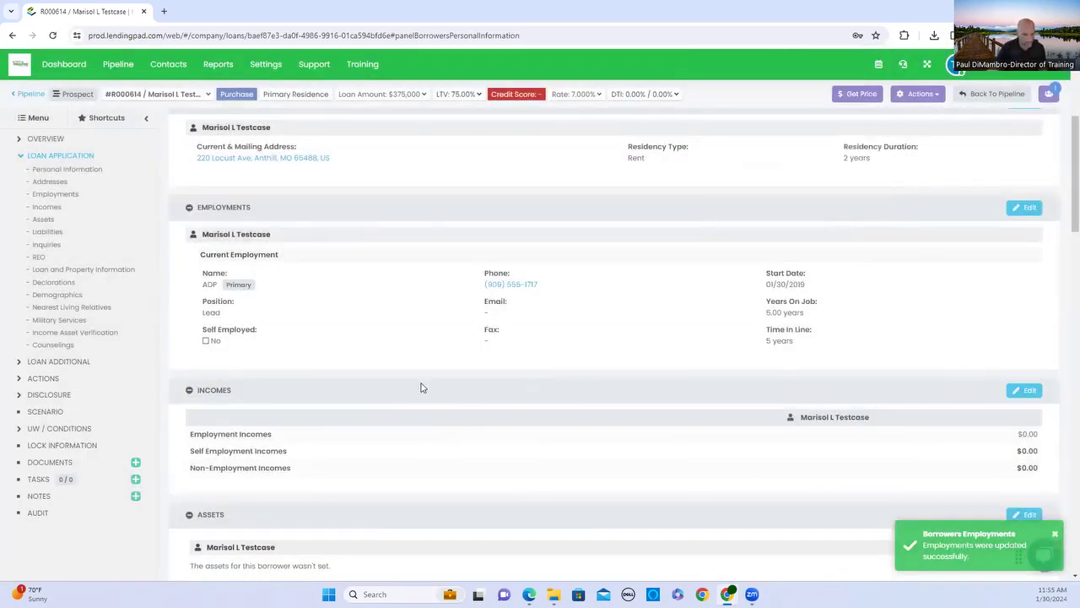
scroll(425, 383, "down", 2)
left_click(1022, 279)
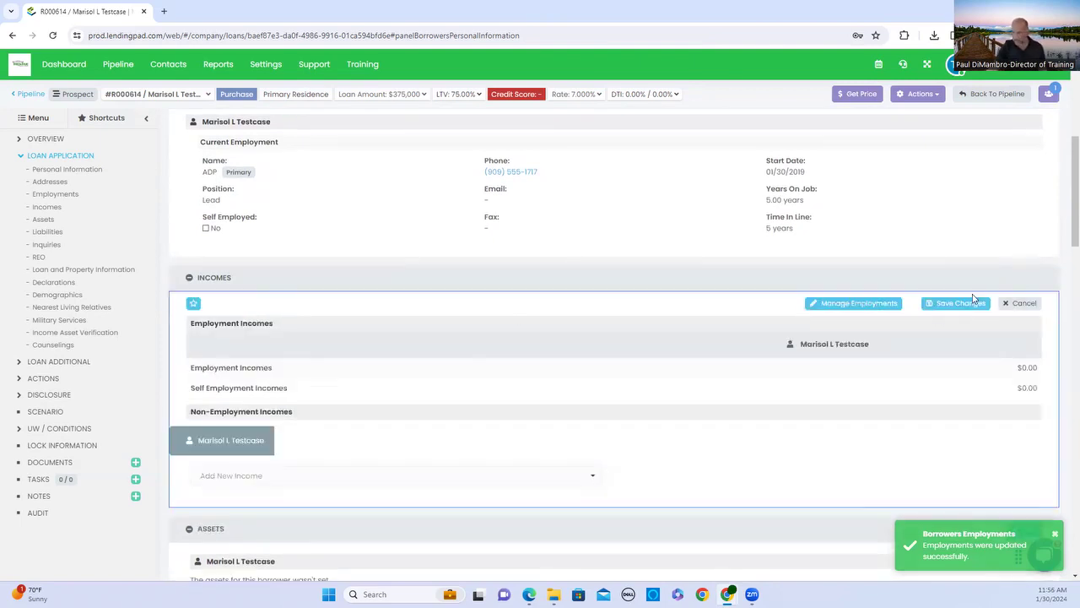
scroll(273, 405, "up", 1)
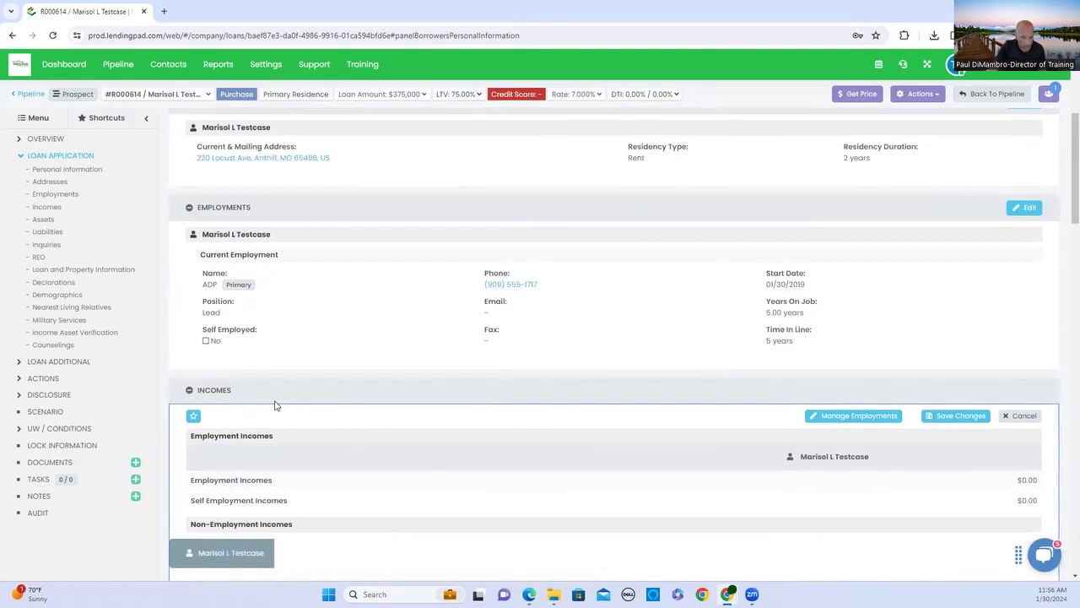
scroll(270, 396, "down", 1)
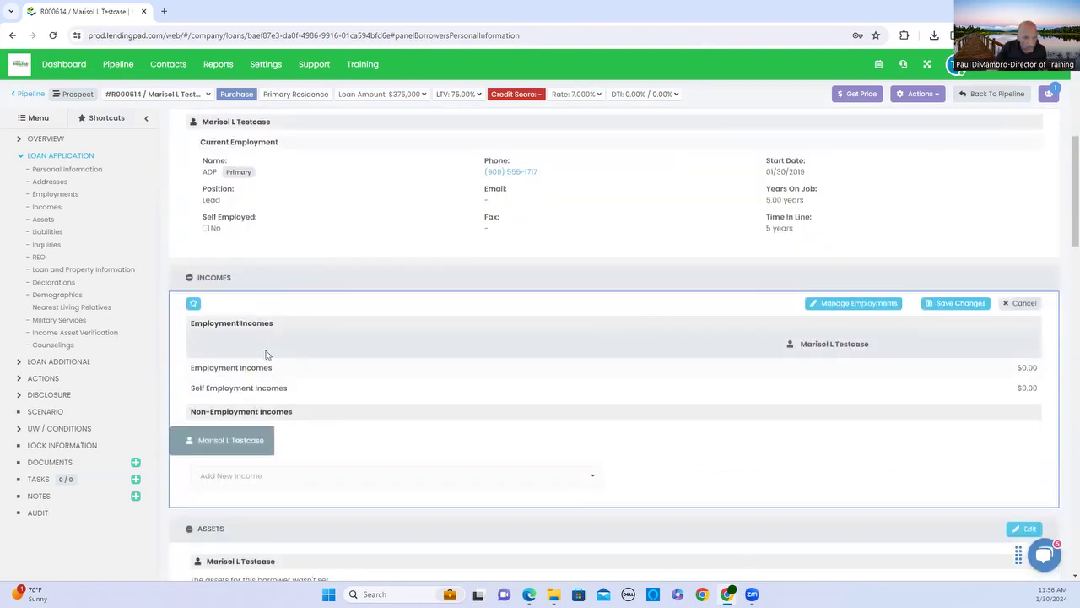
left_click(888, 309)
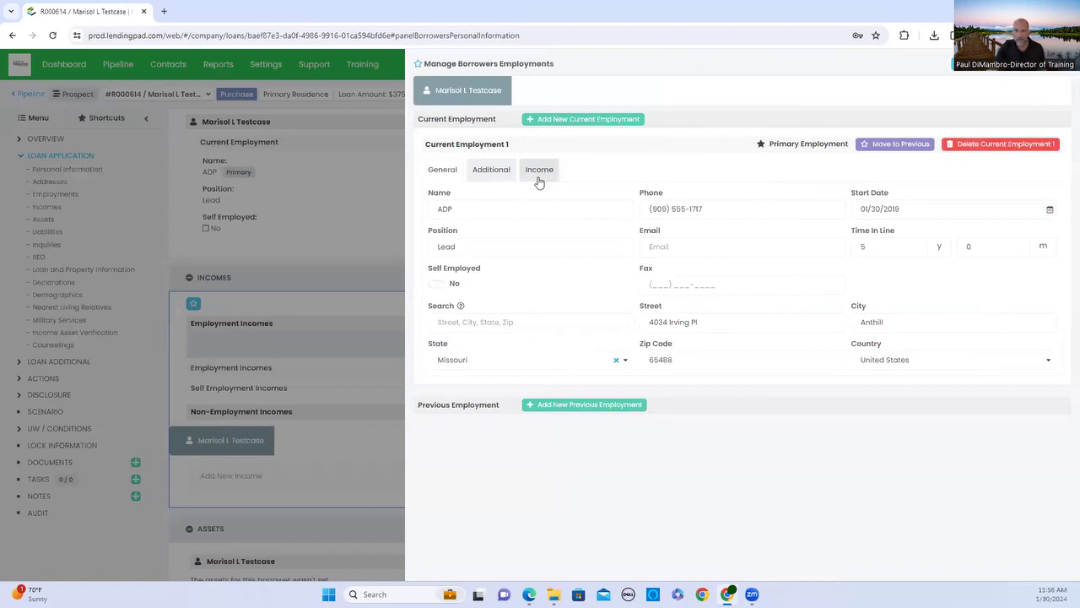
Add a Base income of $15,000 to the ADP job and save.
left_click(538, 173)
left_click(545, 206)
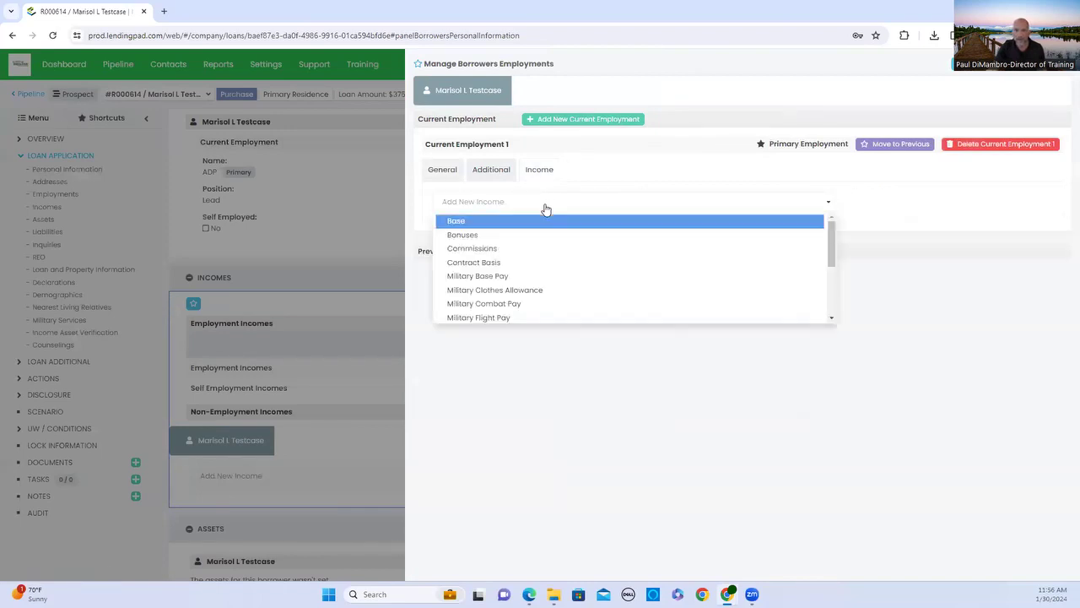
left_click(481, 221)
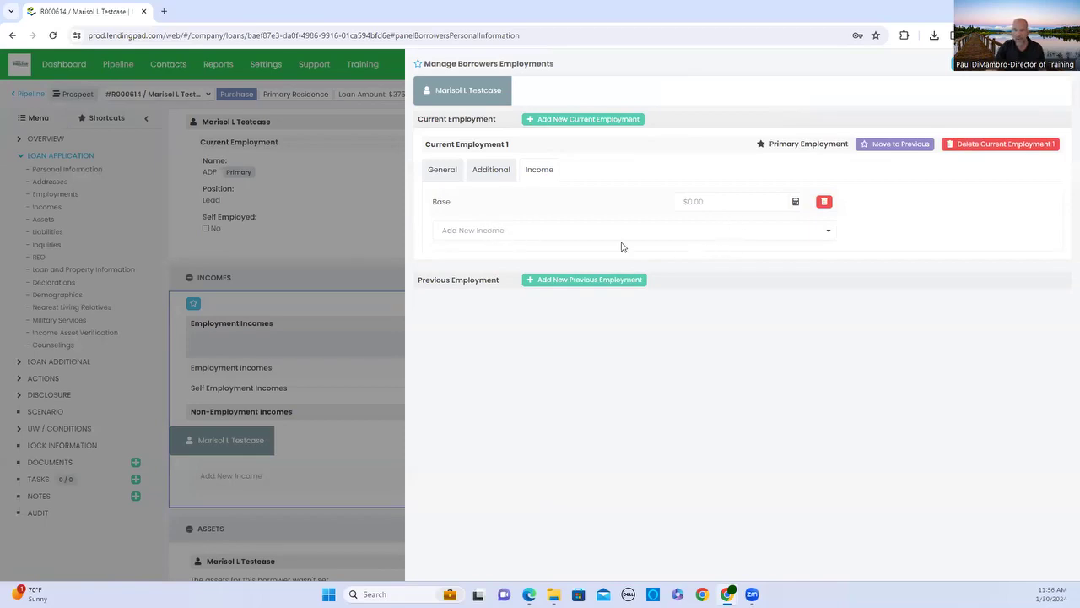
left_click(540, 236)
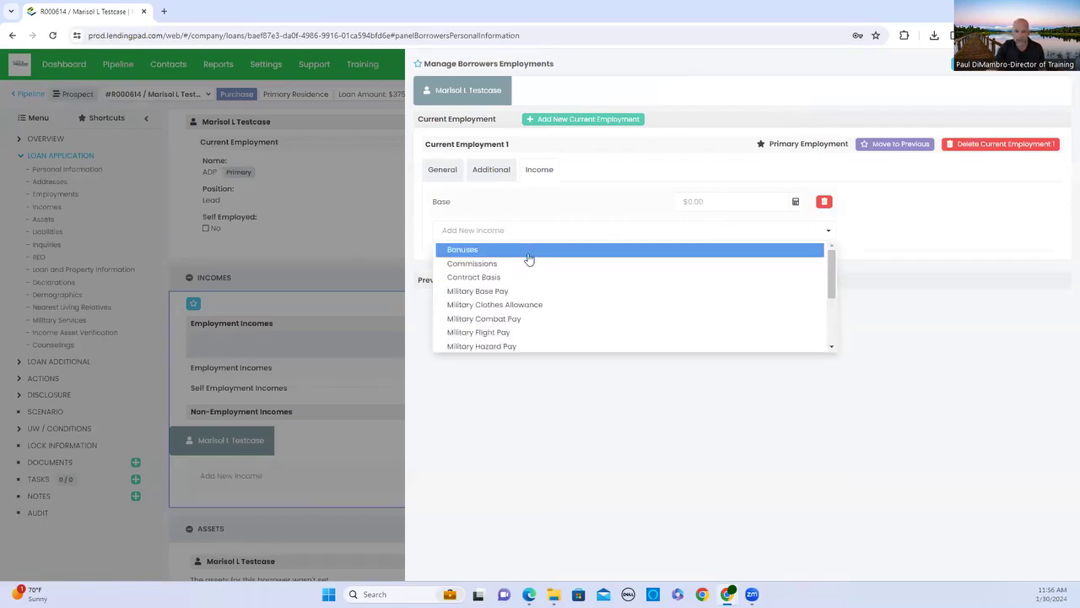
left_click(682, 202)
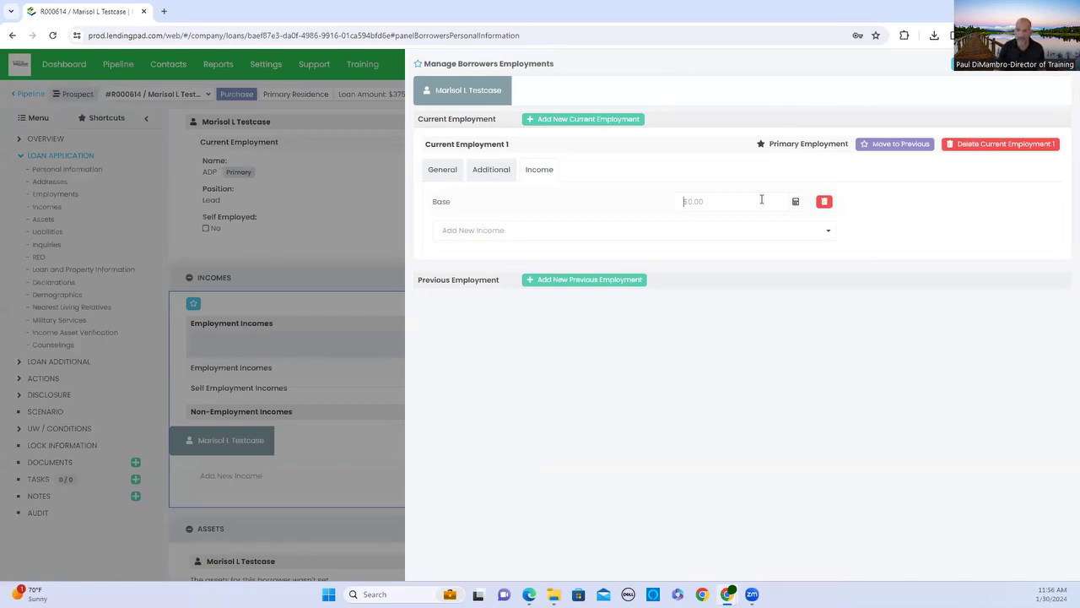
type("15,000")
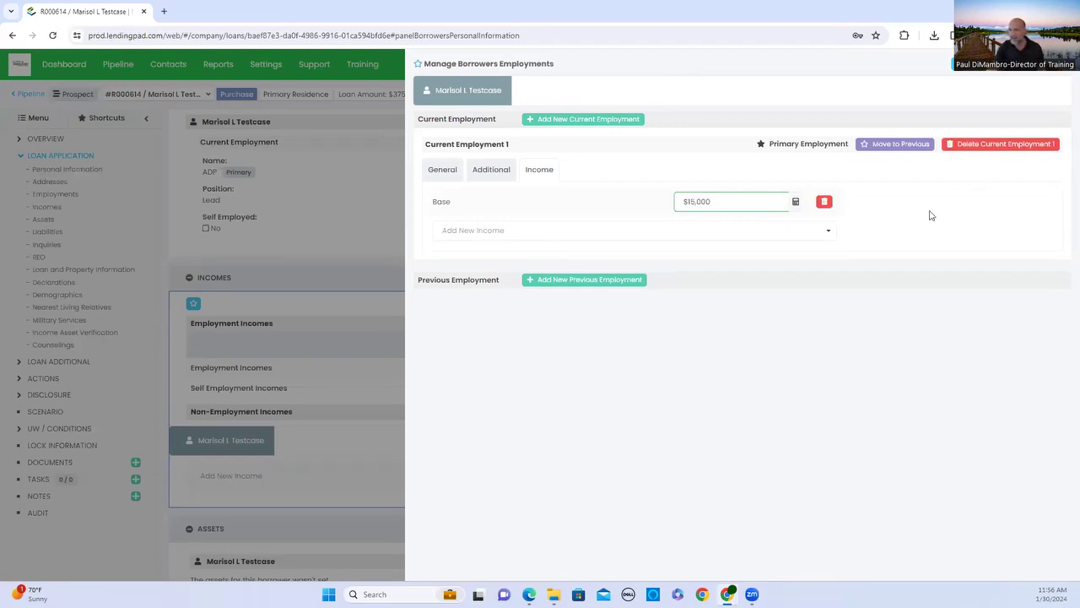
left_click(446, 174)
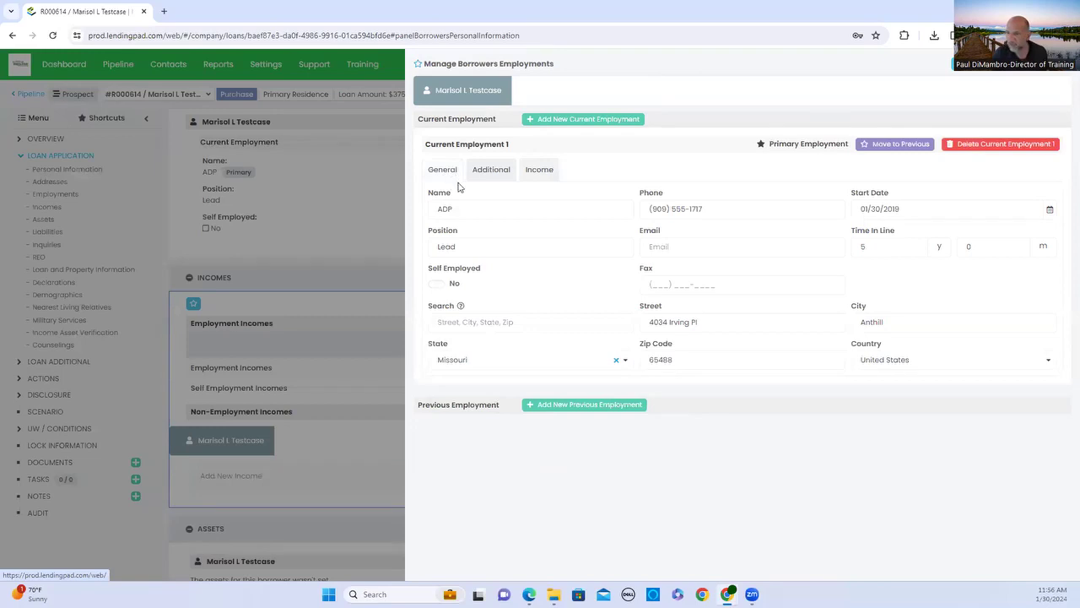
left_click(525, 174)
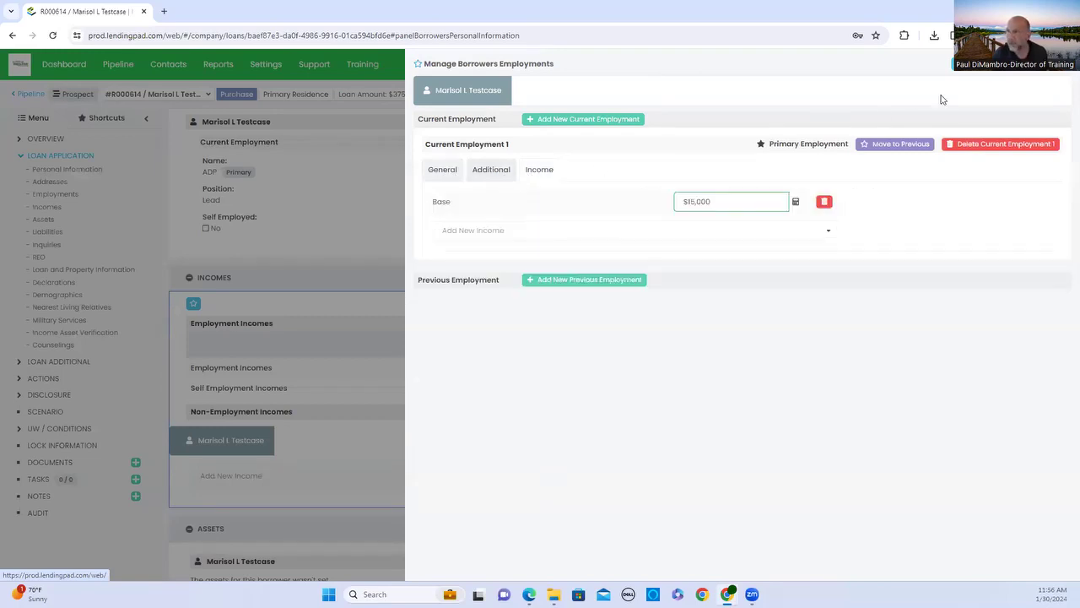
left_click(1007, 71)
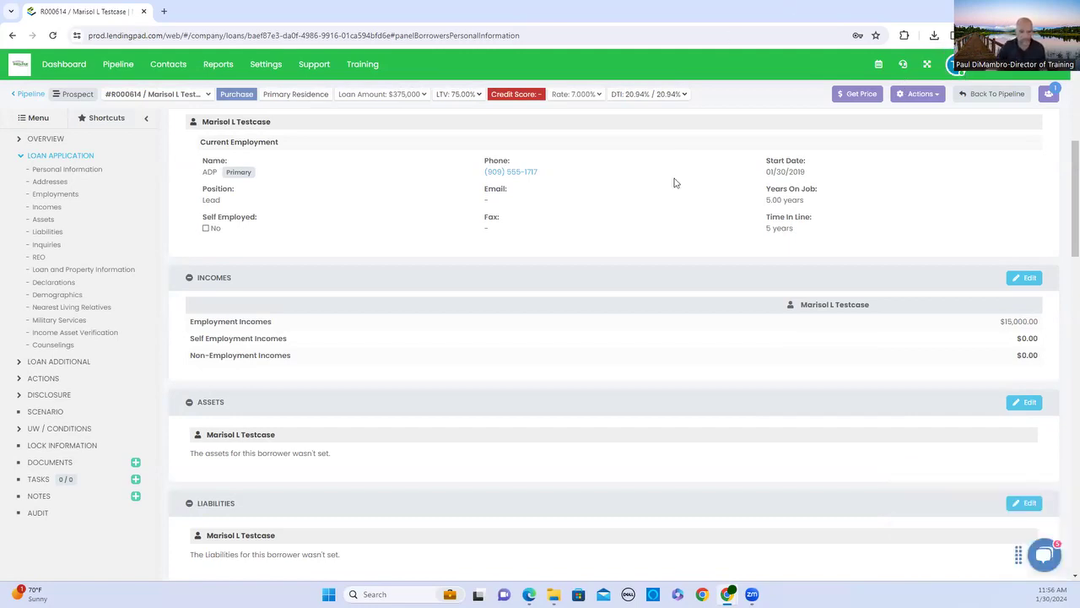
Add a Checking Account asset with a $50,000 cash value.
scroll(674, 182, "down", 2)
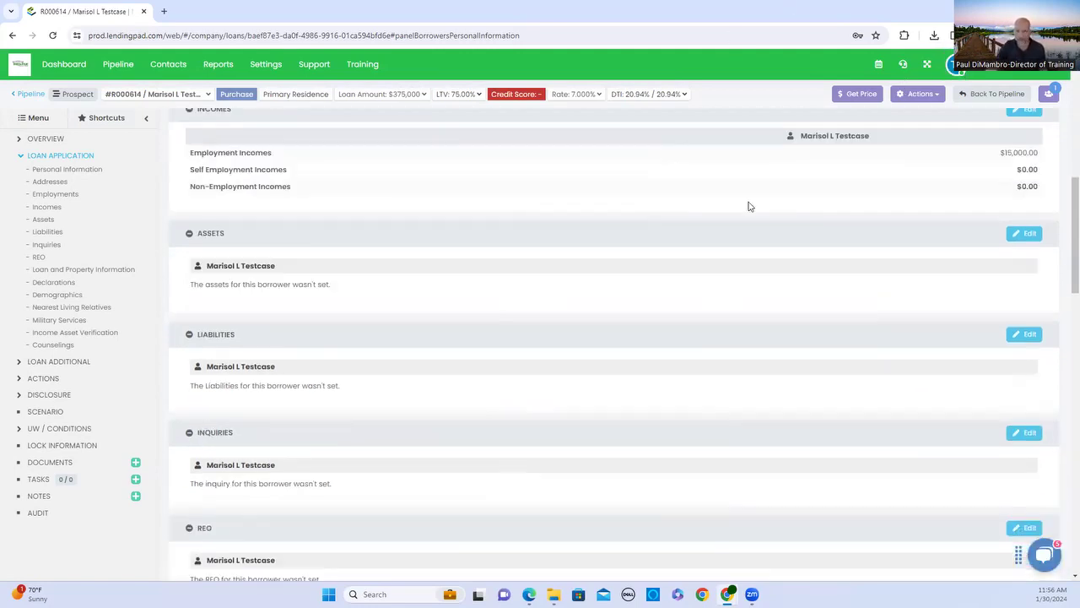
left_click(1024, 233)
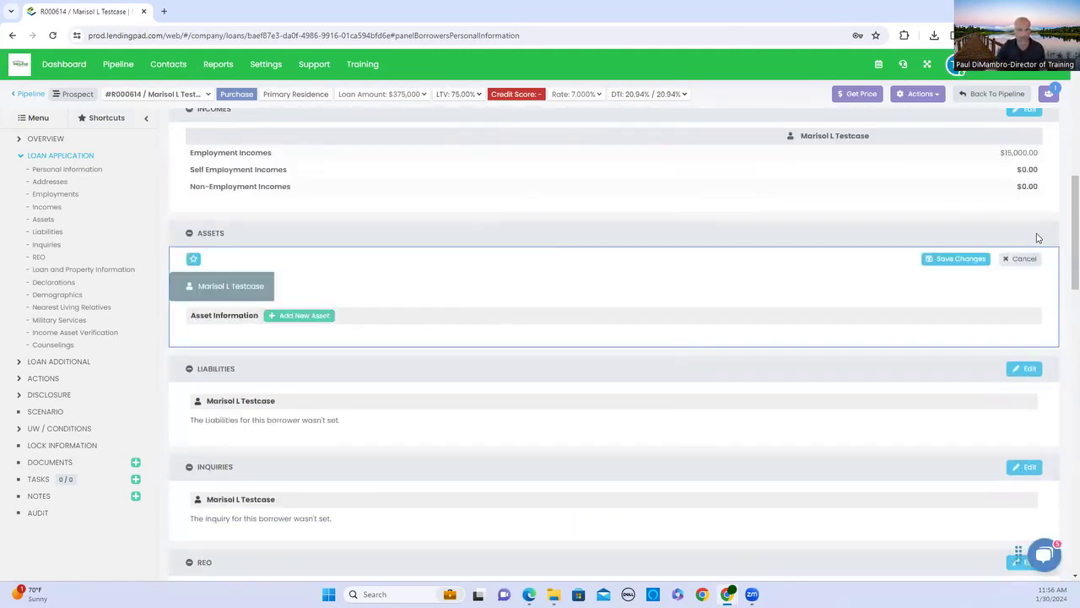
left_click(302, 317)
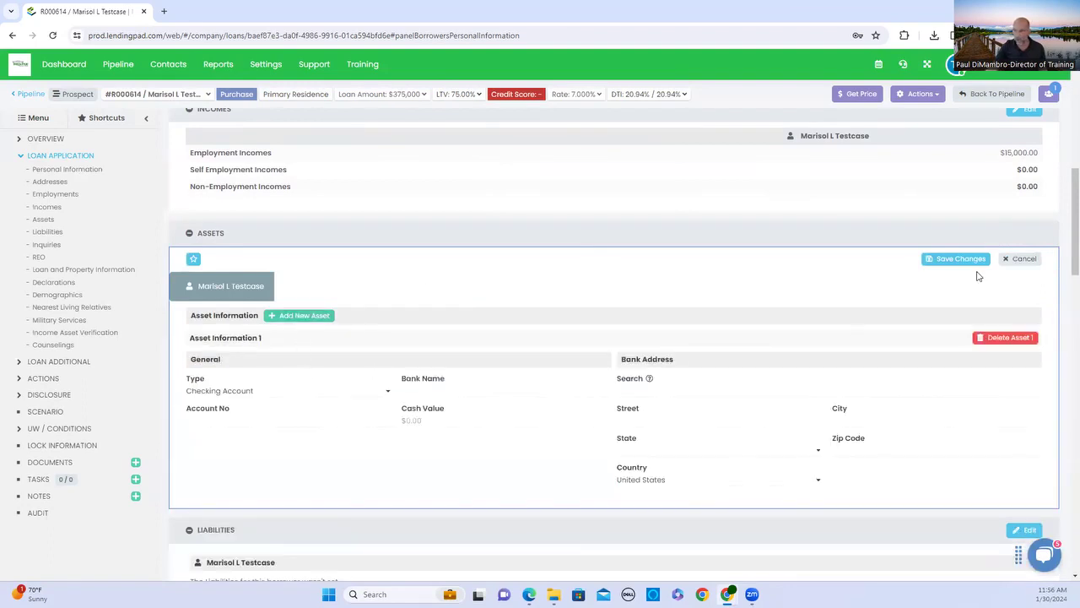
left_click(432, 420)
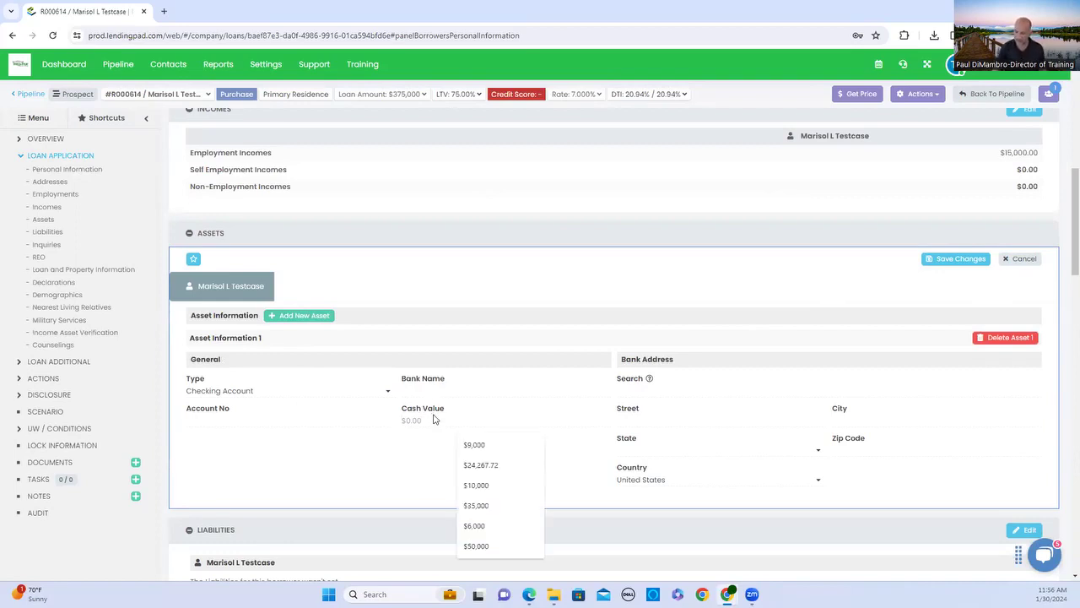
type("50,000")
key("Tab")
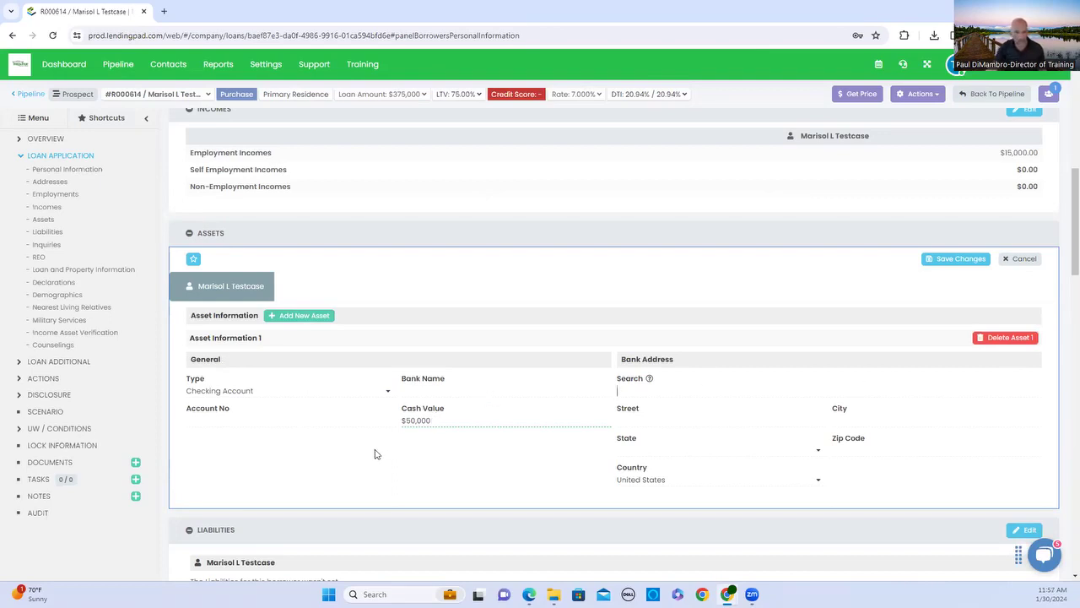
Add a second asset as a Savings Account with a $500,000 cash value.
left_click(326, 317)
scroll(321, 460, "down", 2)
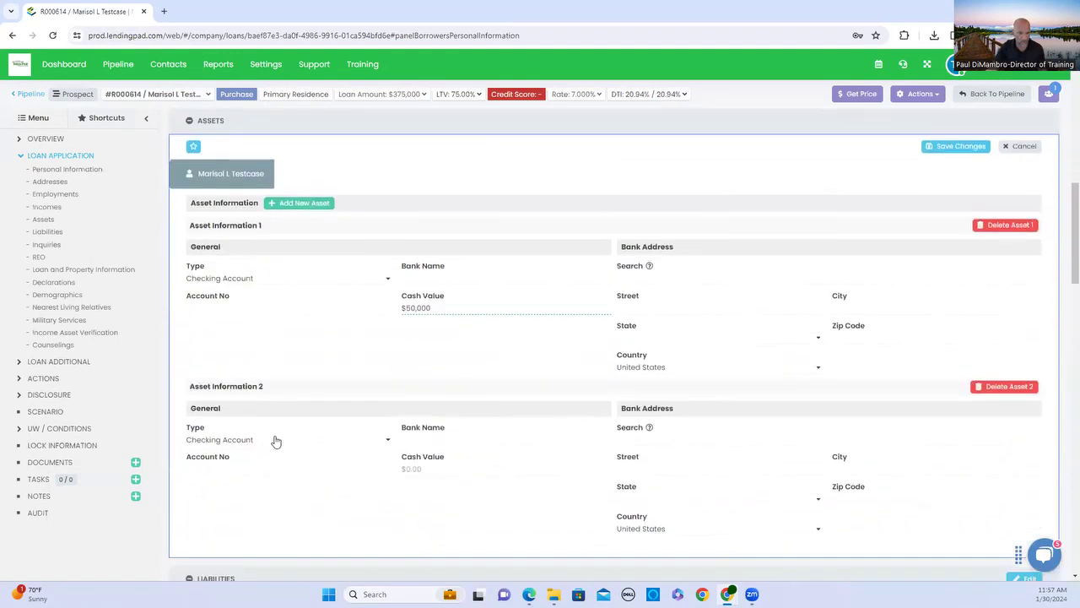
left_click(228, 447)
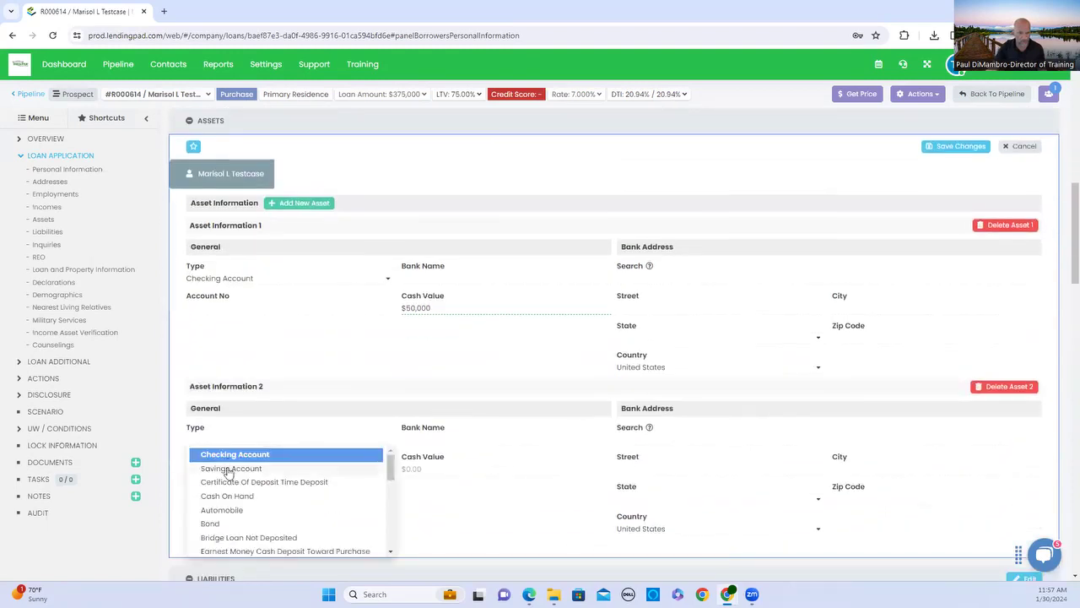
left_click(230, 468)
left_click(459, 471)
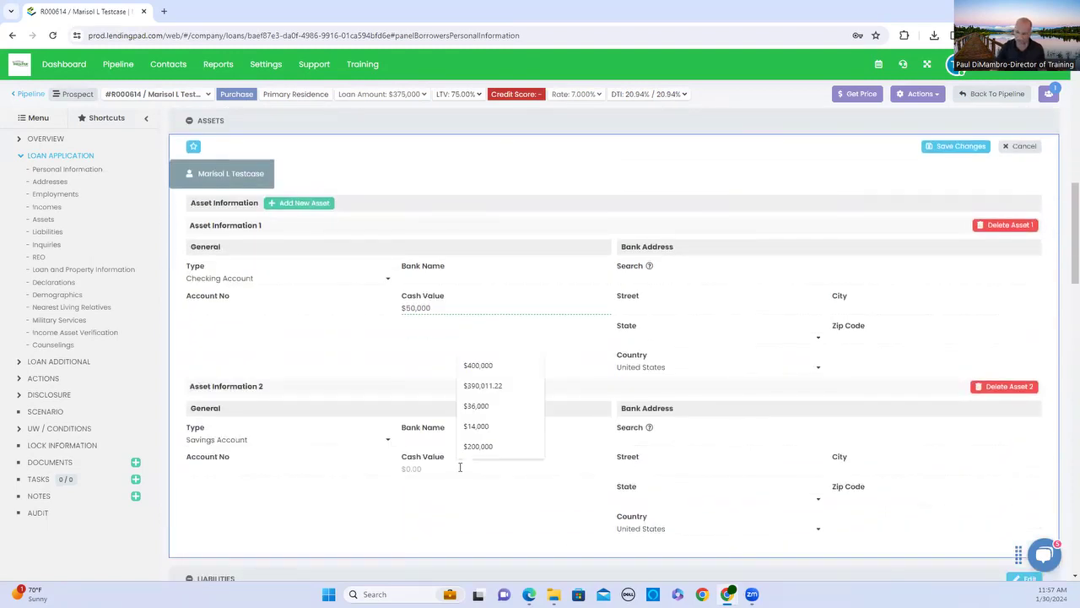
type("500,000")
key("Tab")
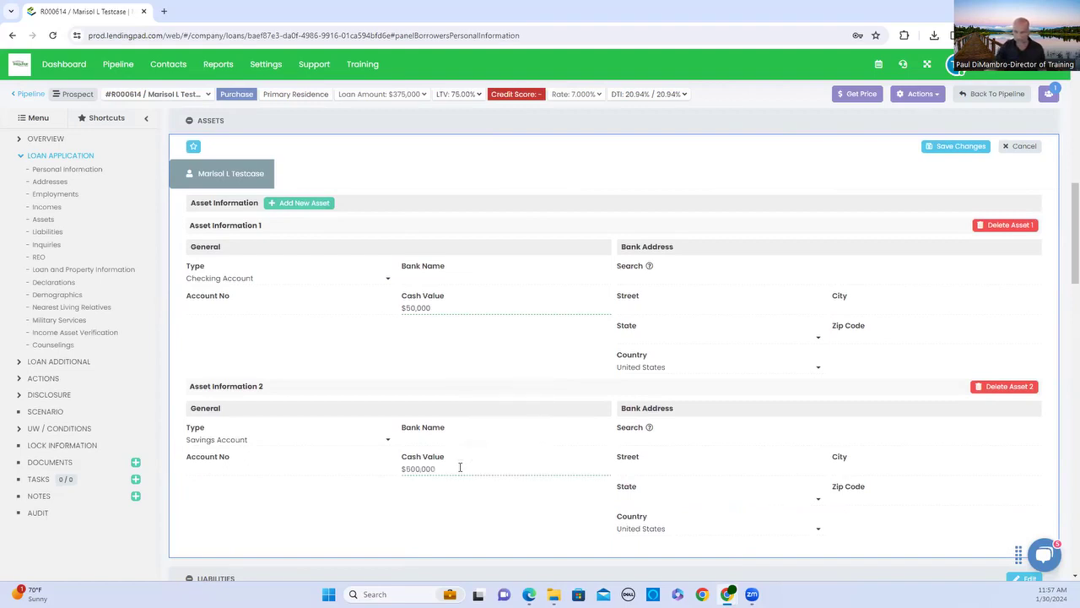
Add a third asset as a Retirement Fund with a $60,000 cash value.
left_click(321, 205)
scroll(287, 473, "down", 2)
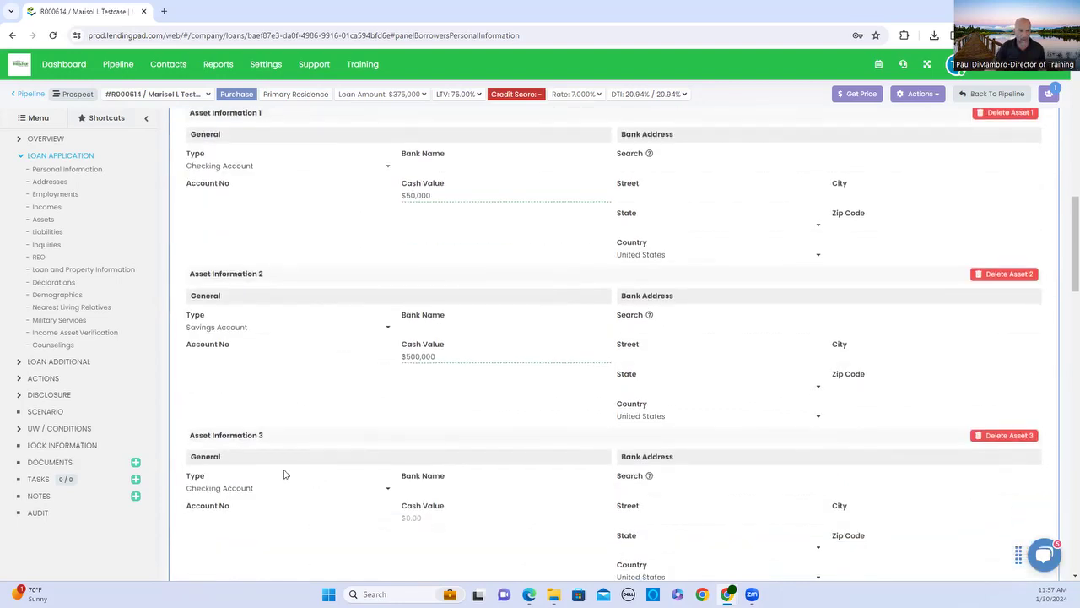
left_click(258, 487)
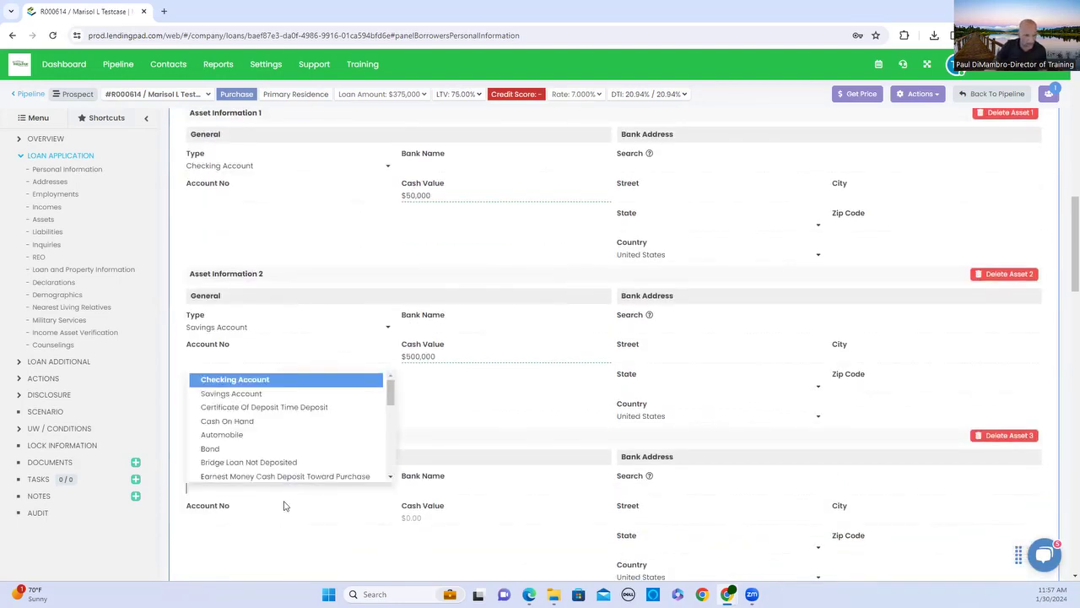
scroll(286, 464, "down", 5)
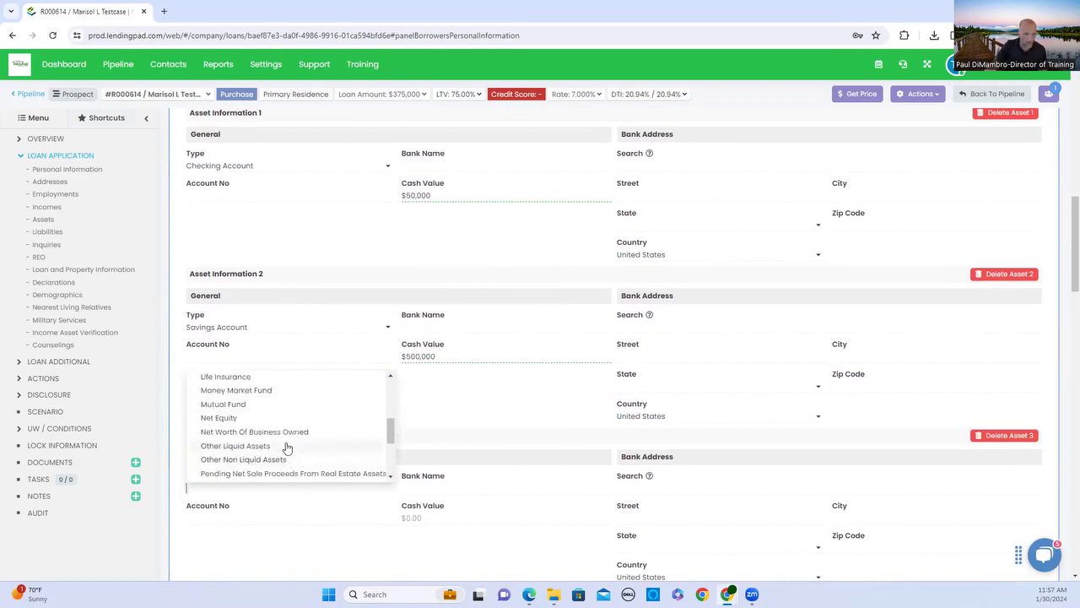
scroll(285, 454, "down", 4)
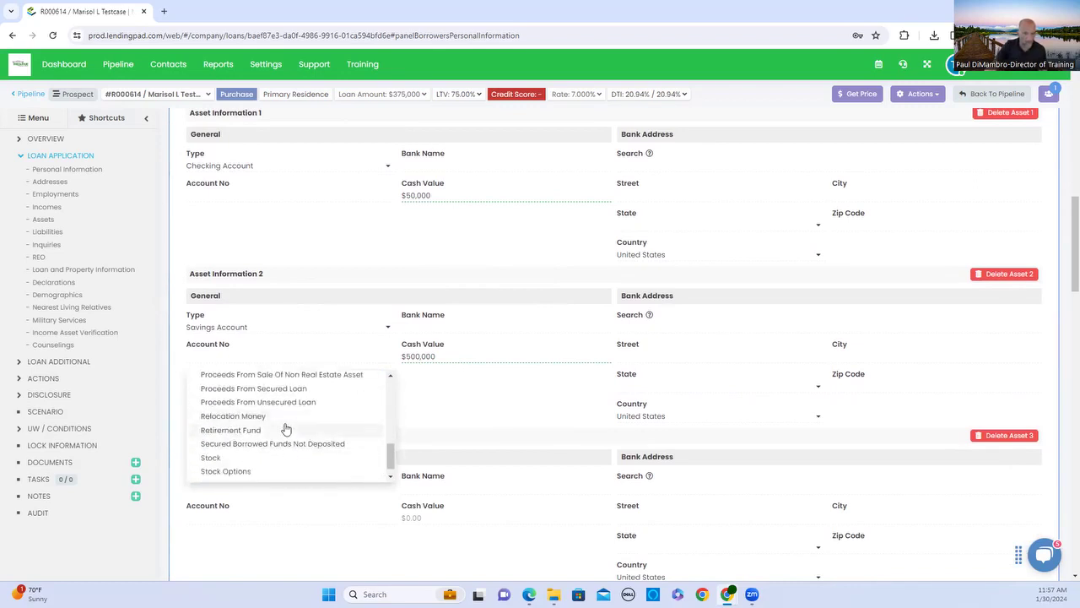
left_click(286, 429)
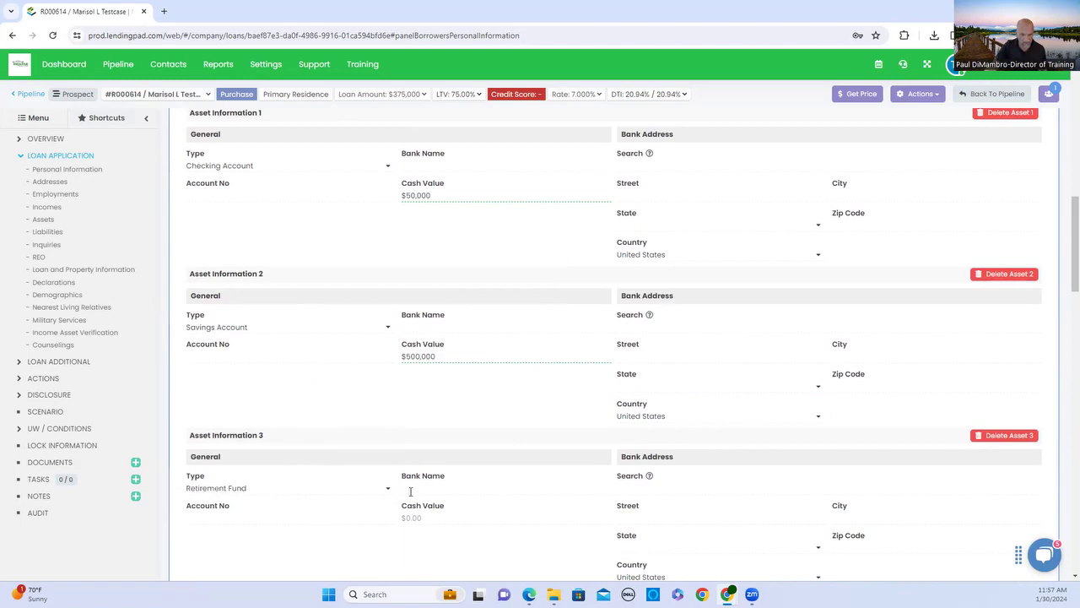
left_click(416, 517)
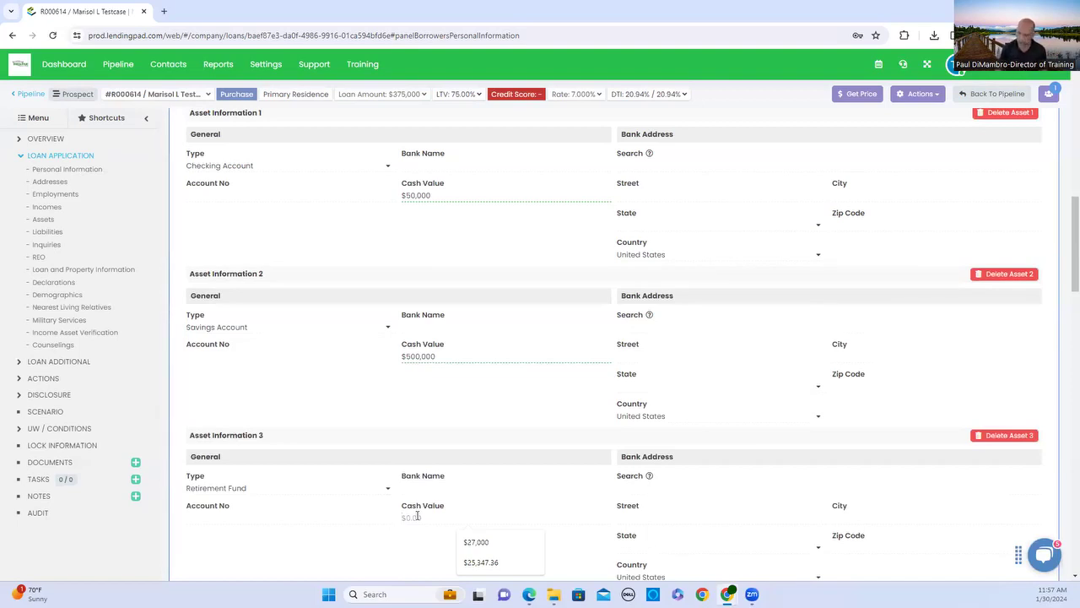
type("60,")
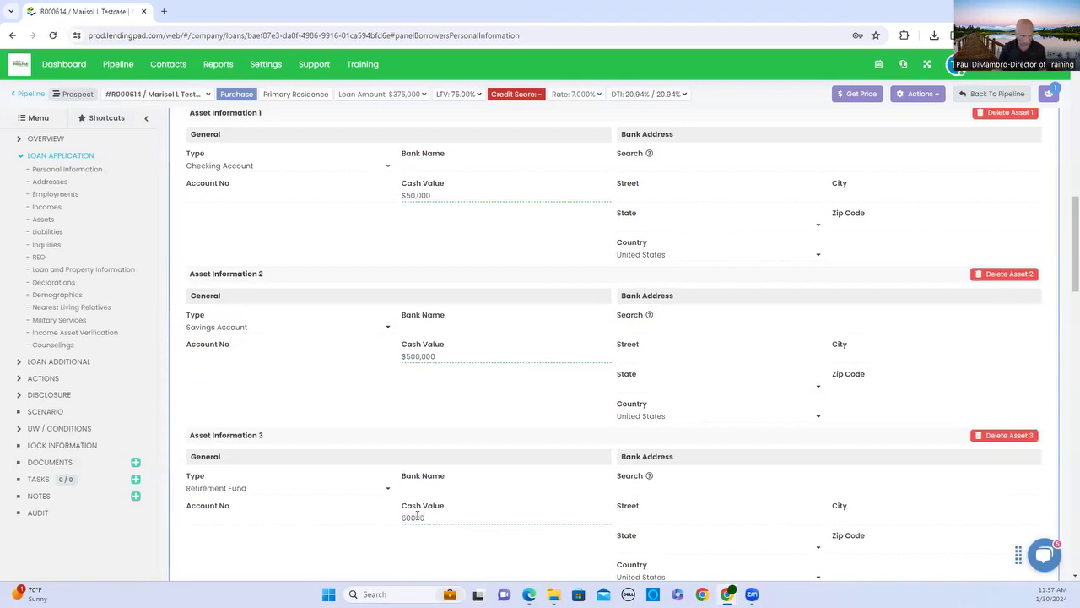
type("000")
left_click(498, 489)
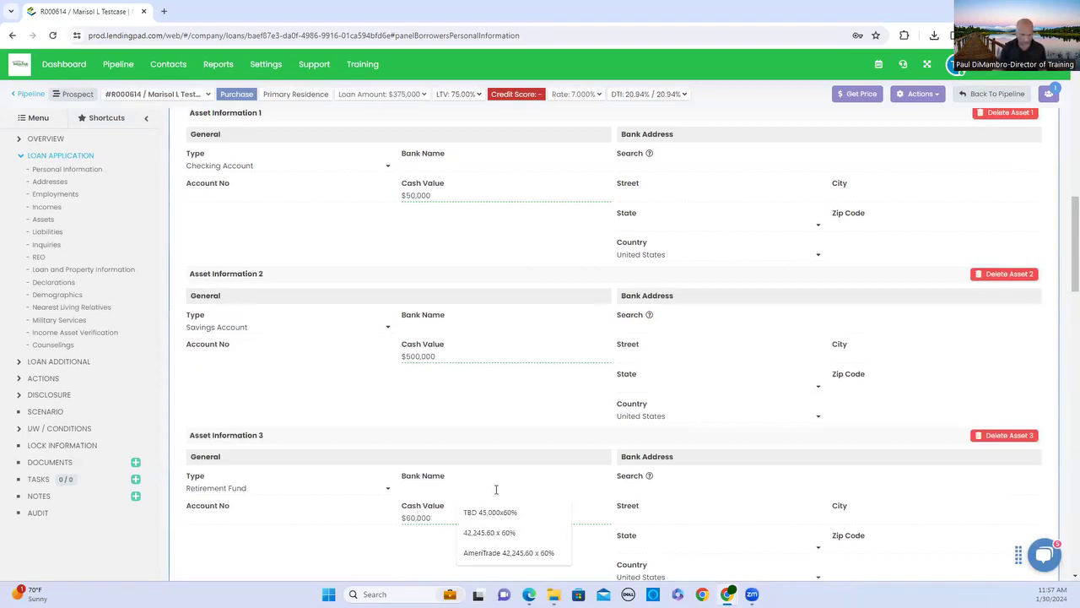
Note '100,000 x 60% of Bal' in the retirement fund's Bank Name field, fixing a typo.
type("100,")
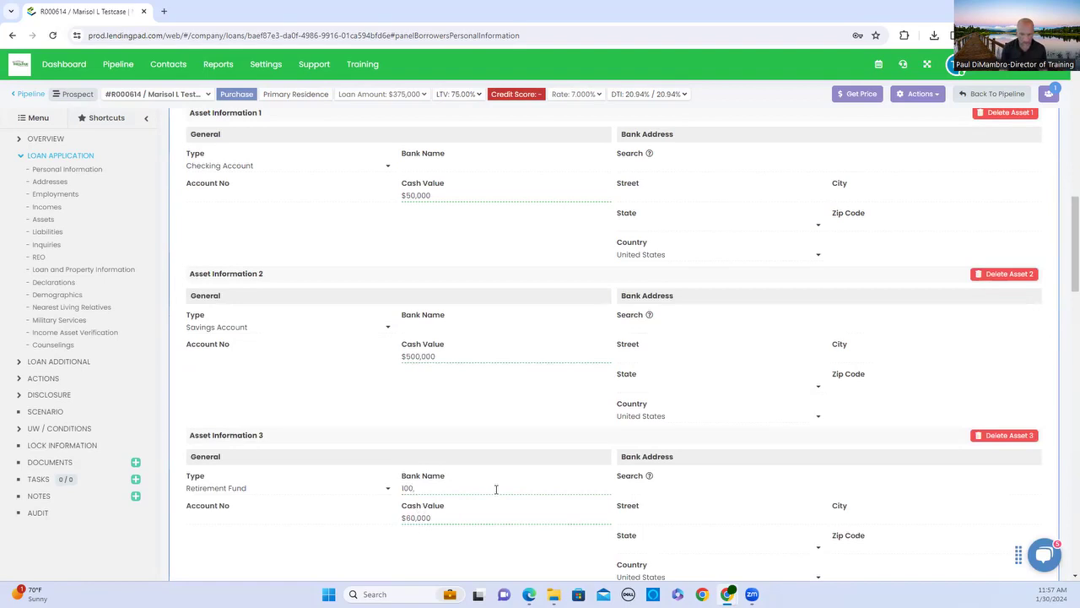
key("BackSpace")
key("BackSpace")
type("00,000 x 60% of Bal")
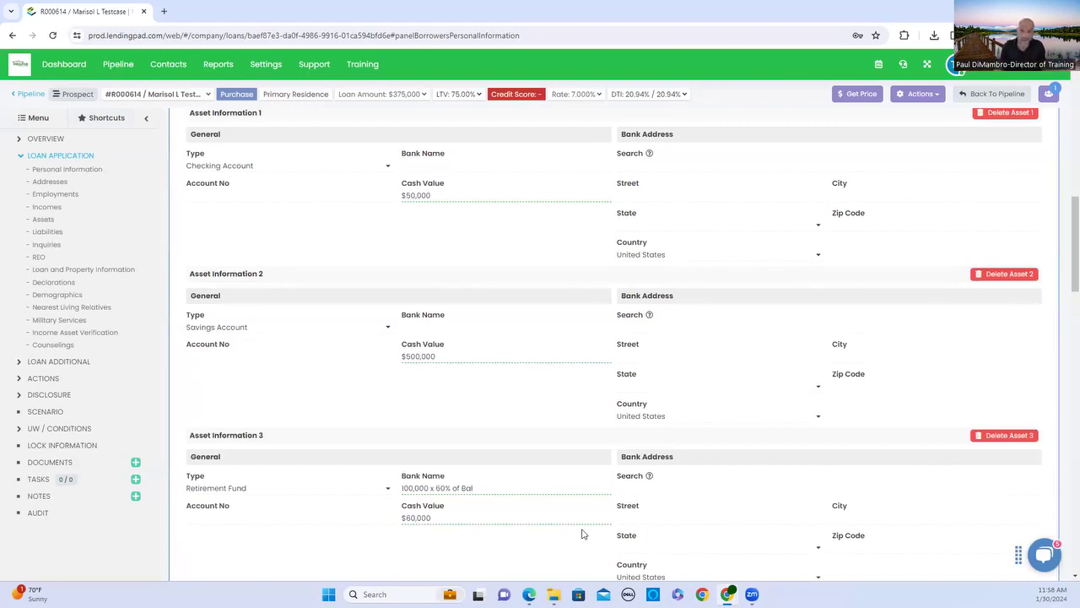
scroll(705, 422, "down", 2)
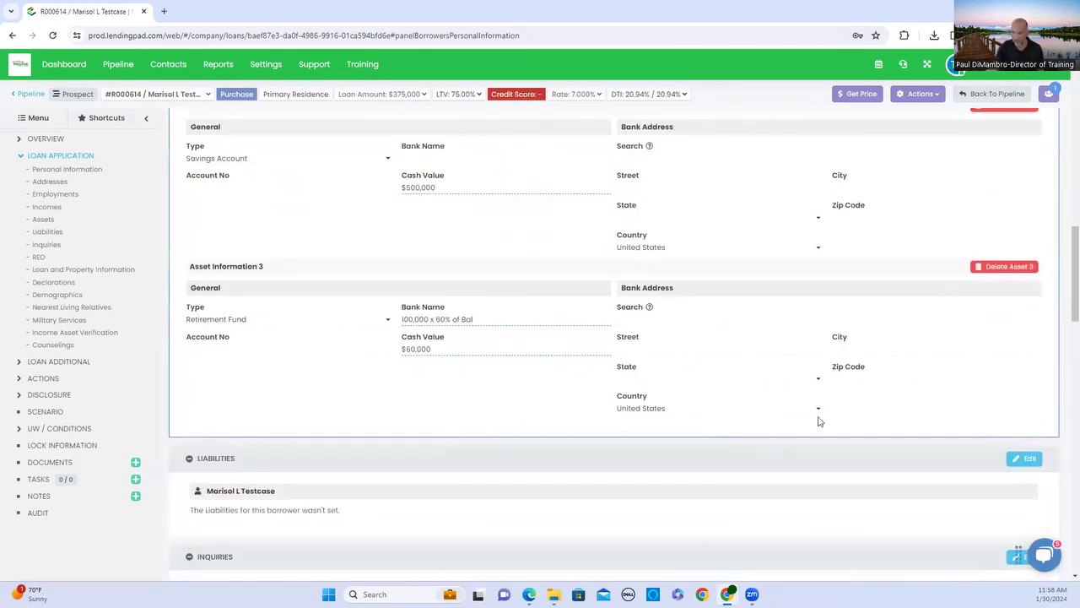
scroll(818, 420, "up", 5)
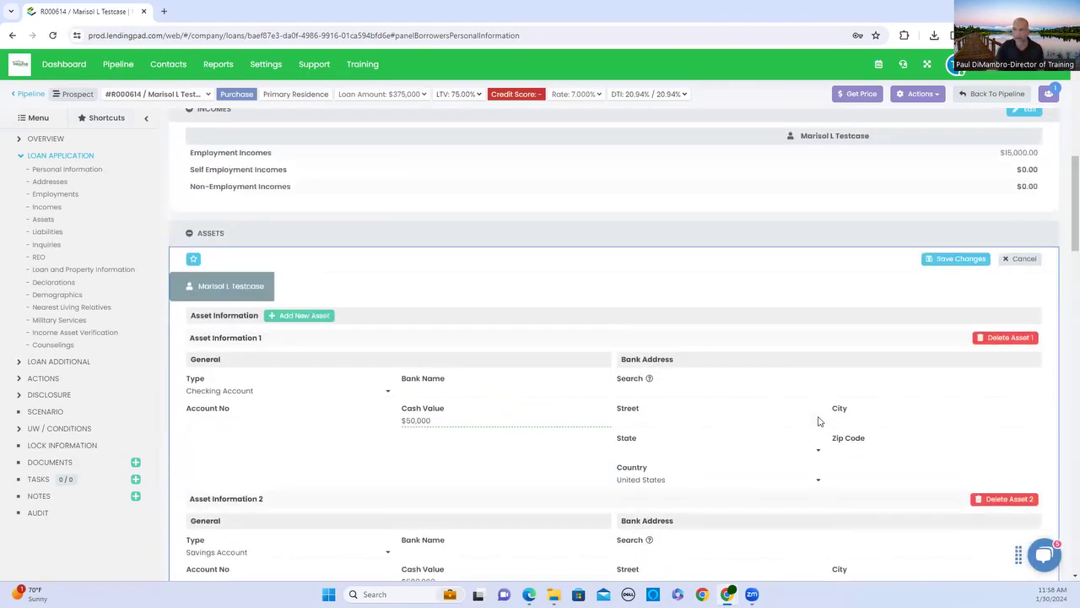
Save the $610,000 of assets, then review the empty Liabilities and REO sections.
left_click(983, 259)
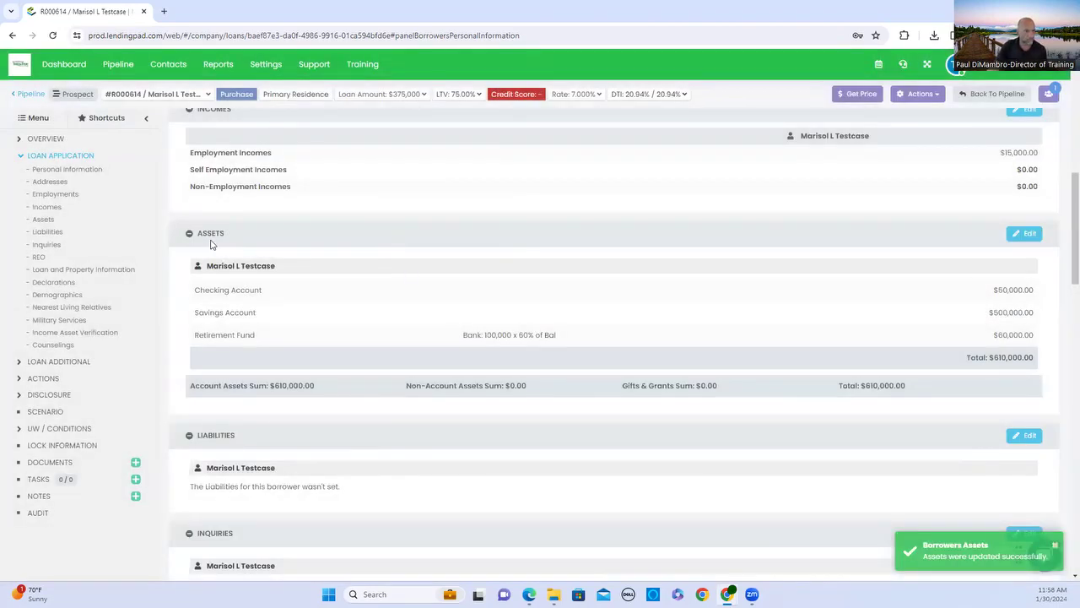
left_click(54, 234)
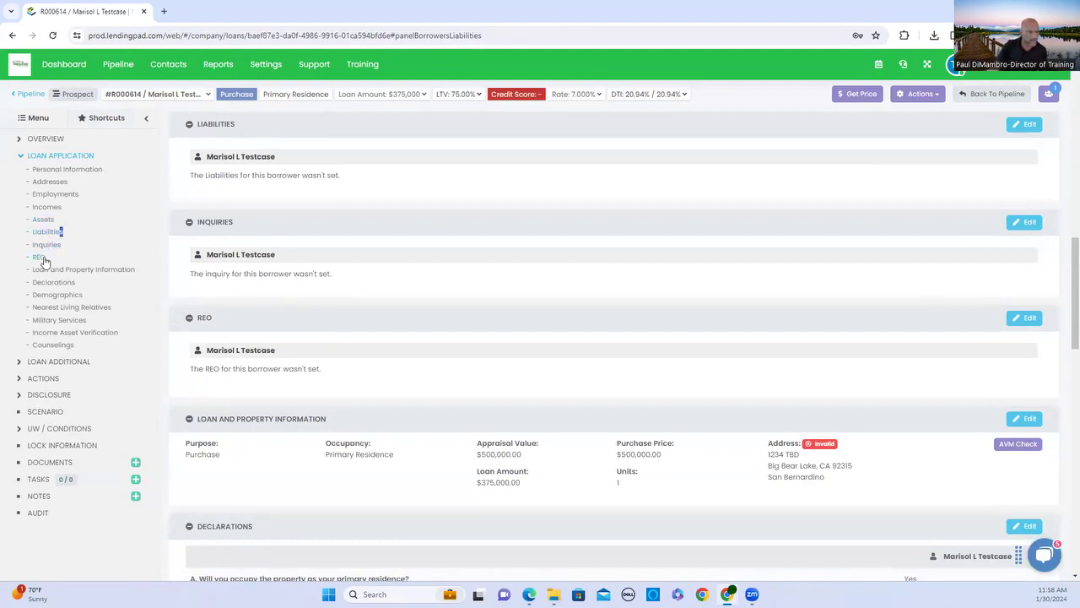
left_click(40, 256)
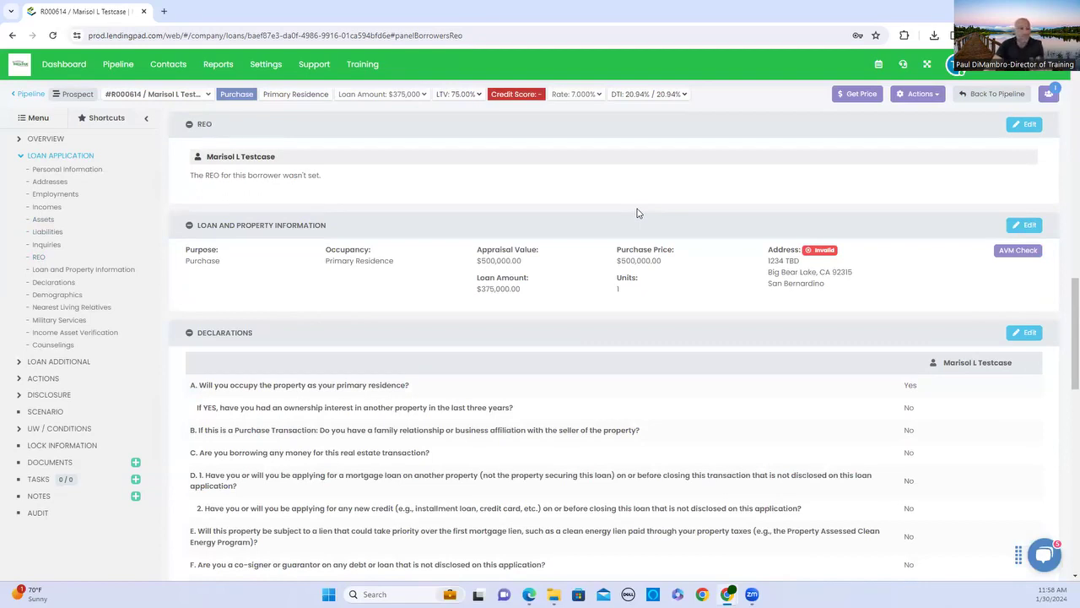
Show the purchase loan details: primary residence, $500,000 price, $375,000 loan amount.
left_click(95, 271)
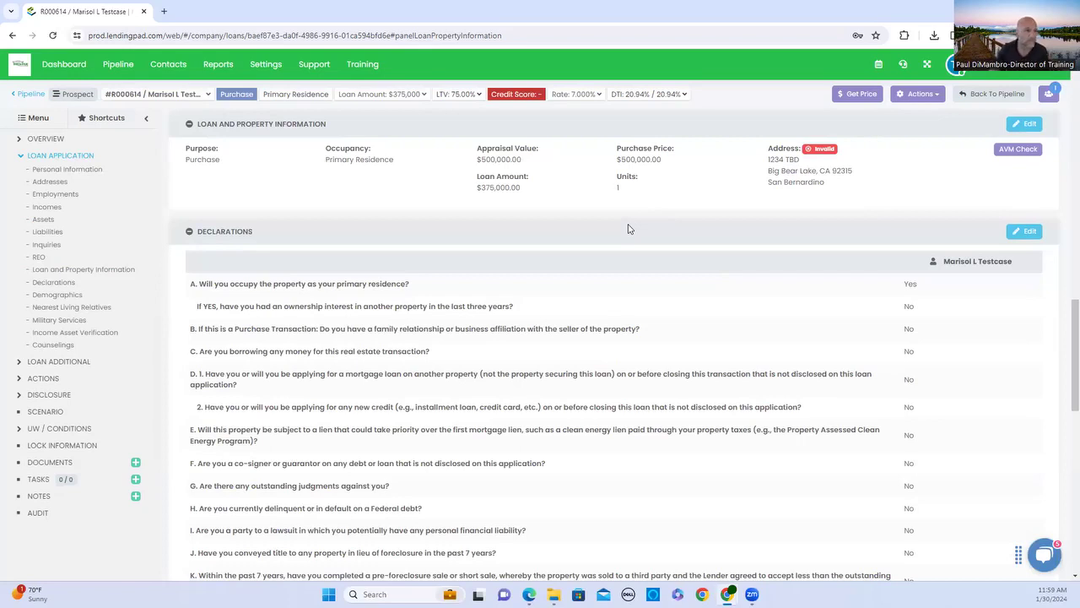
Review the borrower's Declarations answers and scroll down to the Demographics section.
scroll(533, 358, "down", 1)
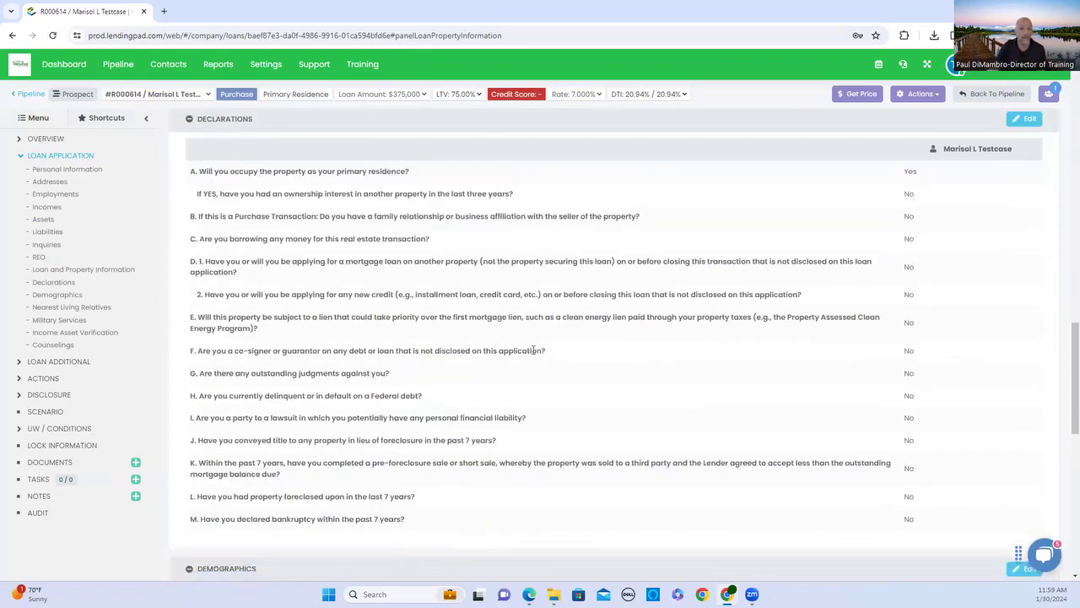
left_click(53, 285)
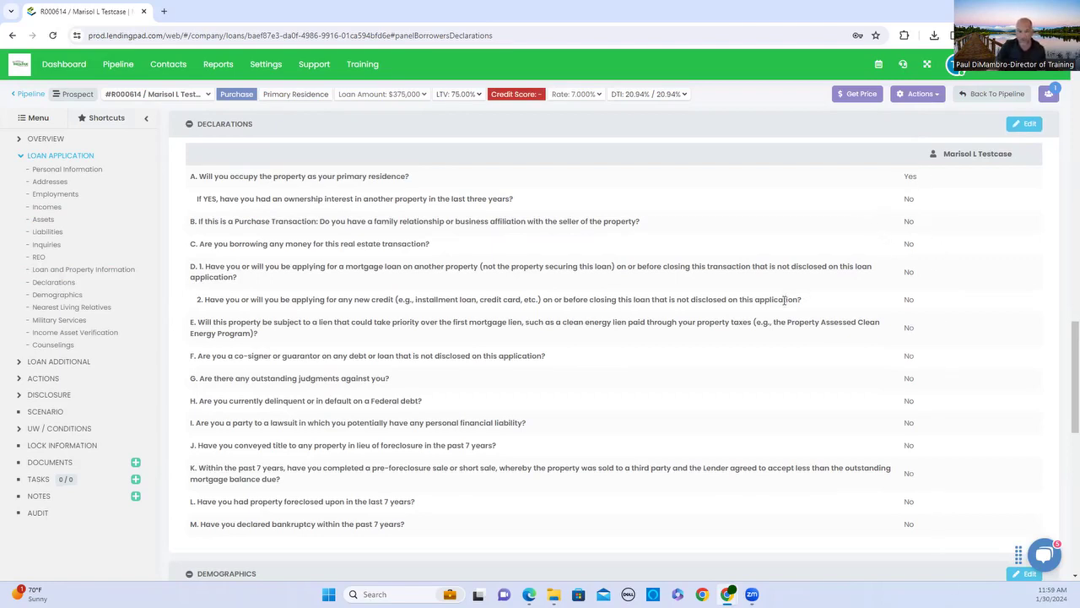
scroll(765, 358, "down", 2)
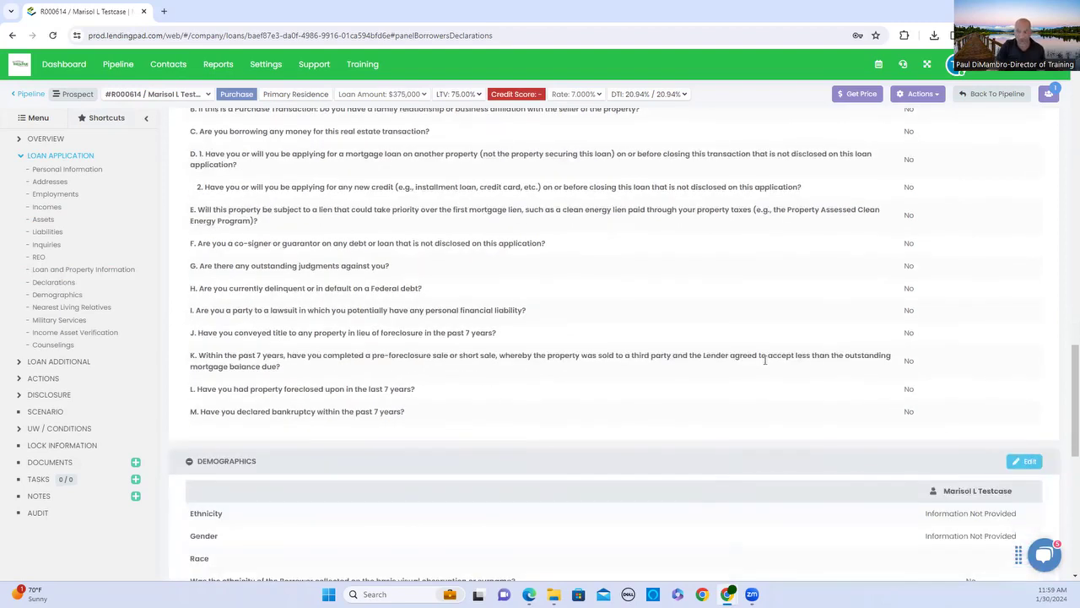
scroll(591, 306, "down", 4)
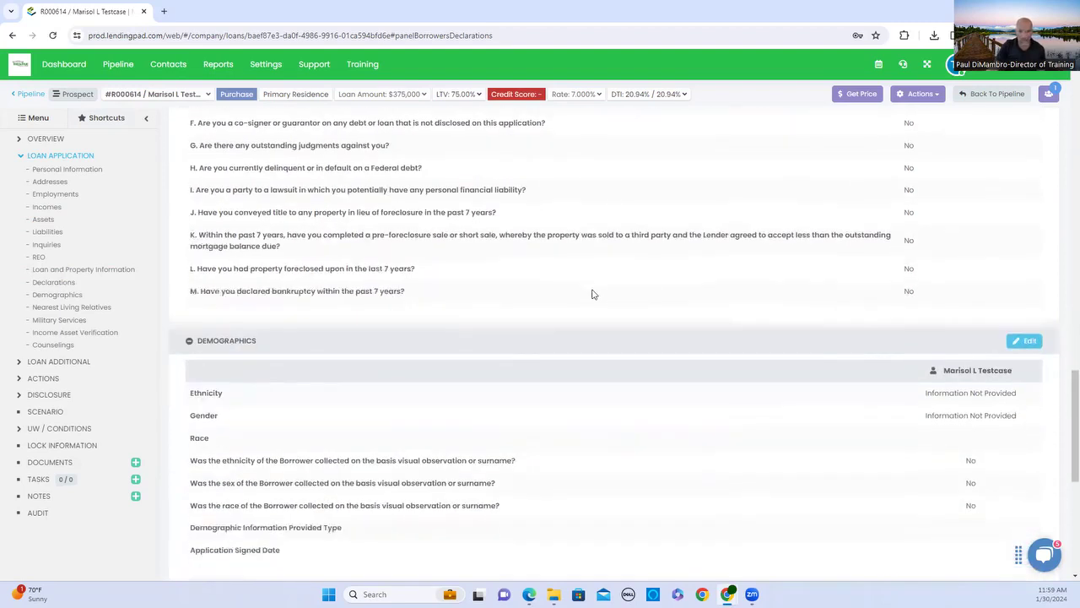
scroll(592, 293, "down", 1)
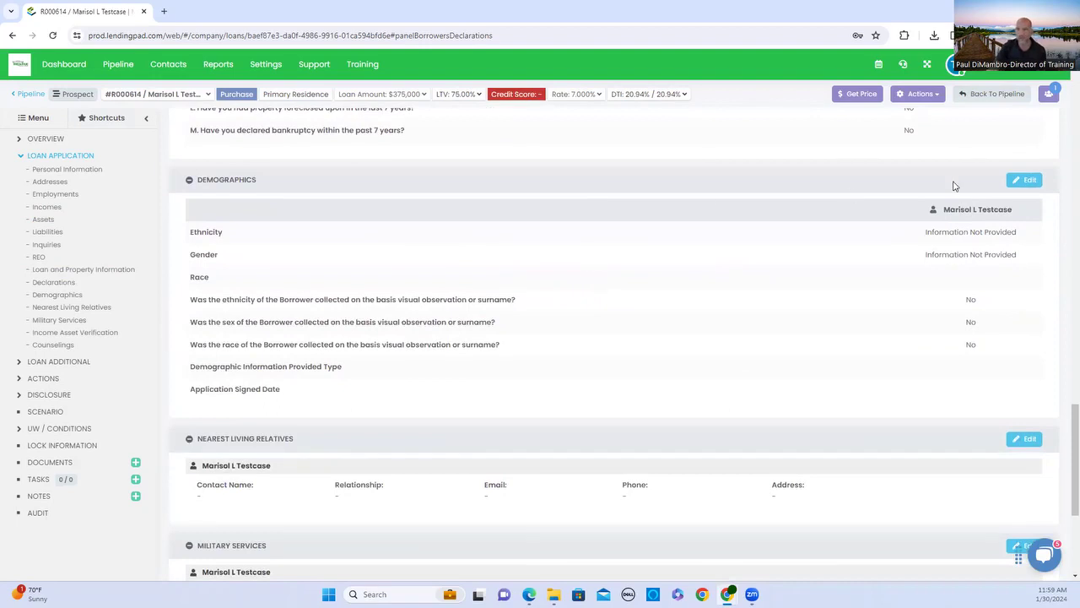
Edit Demographics to Race White, Gender Female, Ethnicity Not Hispanic Or Latino.
left_click(1018, 181)
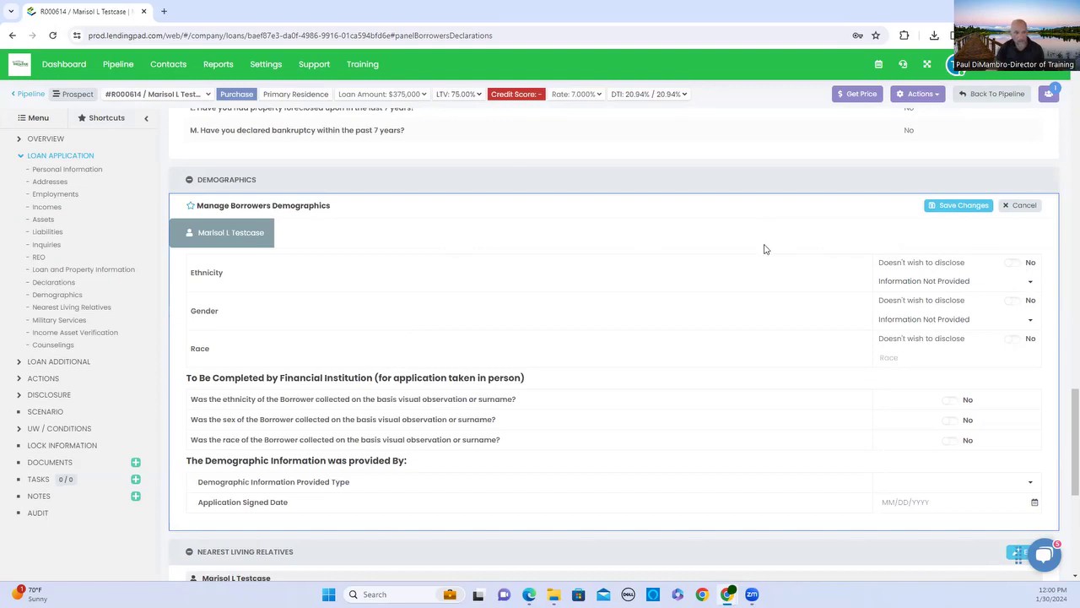
left_click(928, 361)
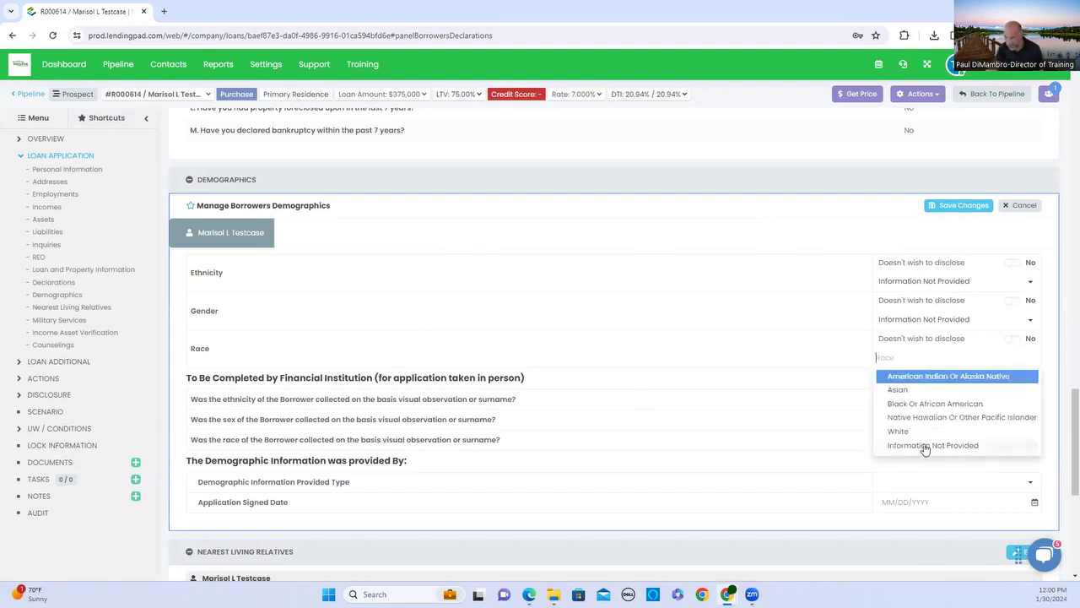
left_click(927, 433)
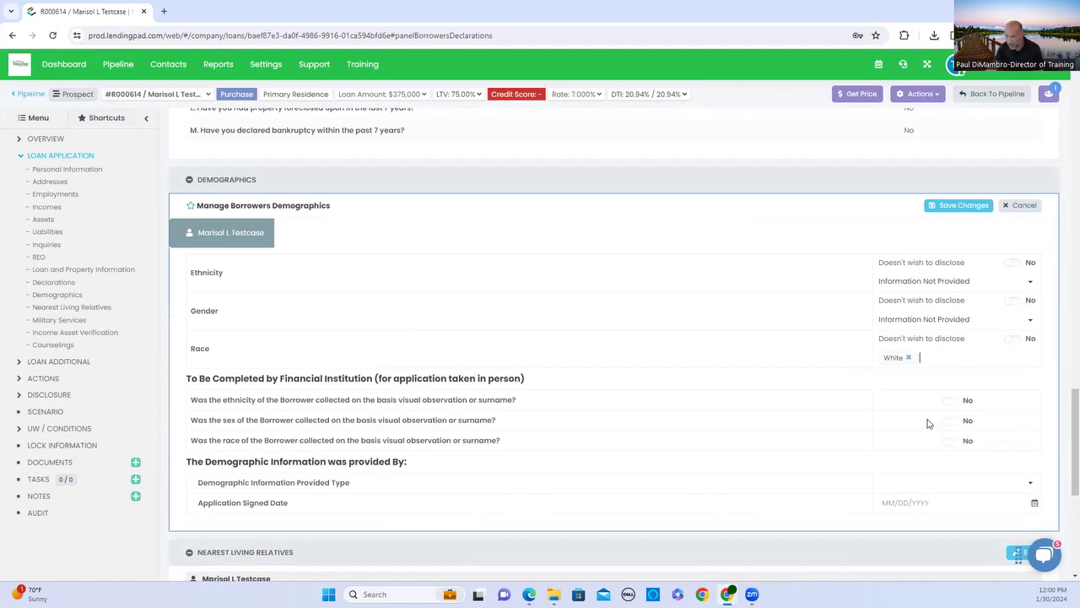
left_click(921, 324)
left_click(923, 340)
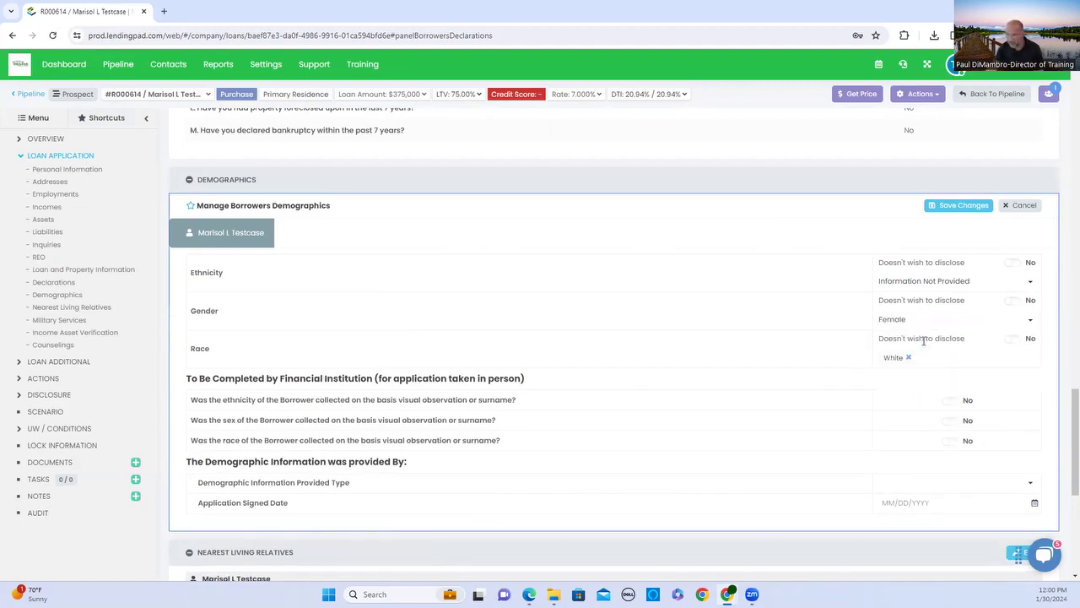
left_click(923, 283)
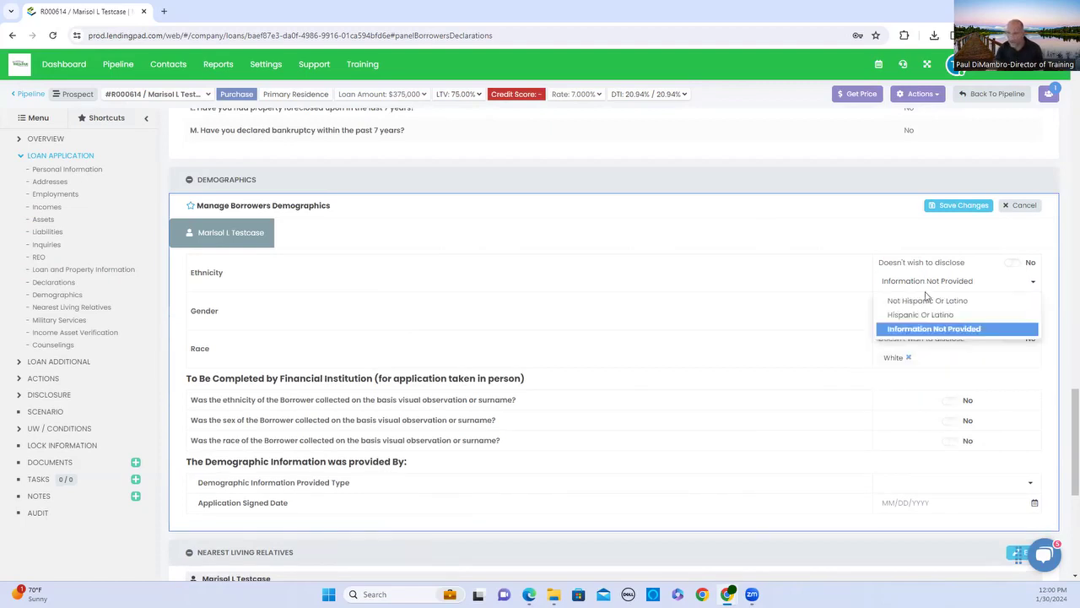
left_click(927, 302)
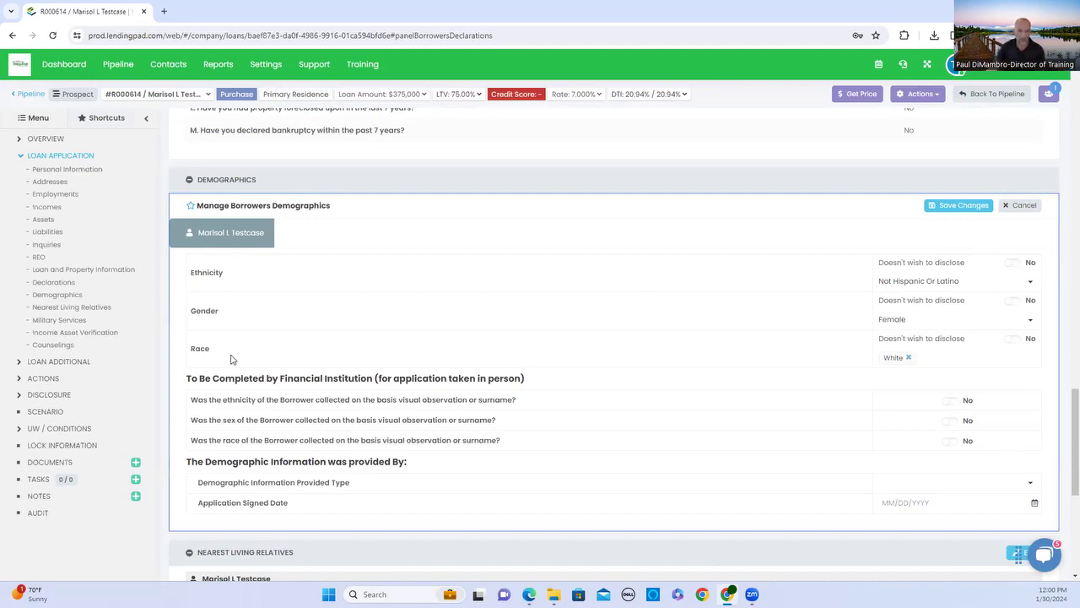
scroll(557, 304, "down", 2)
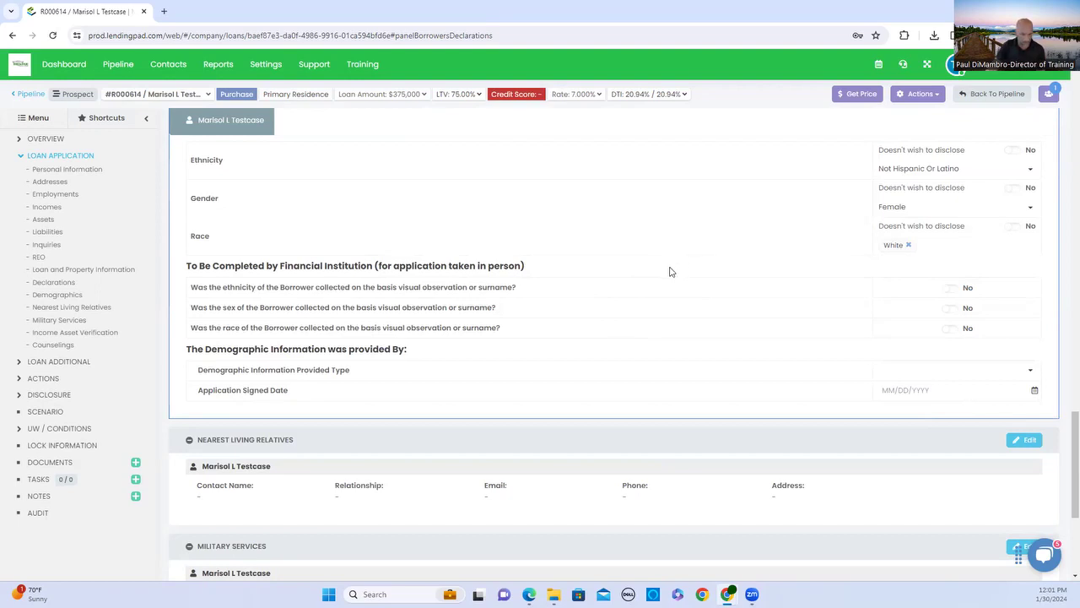
Set Demographic Information Provided Type to Internet Or Email.
left_click(981, 374)
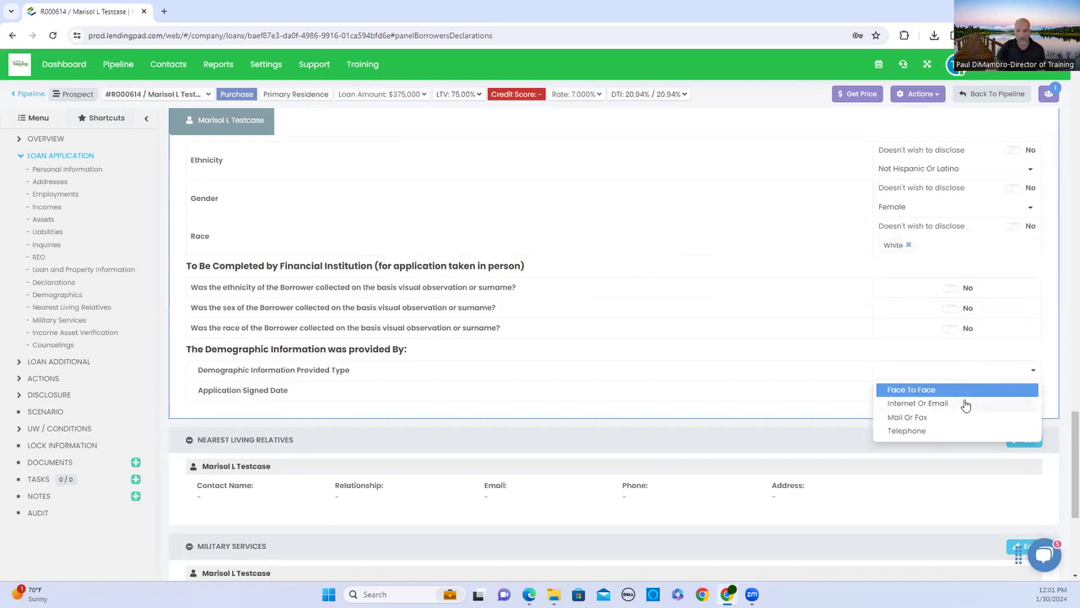
left_click(970, 405)
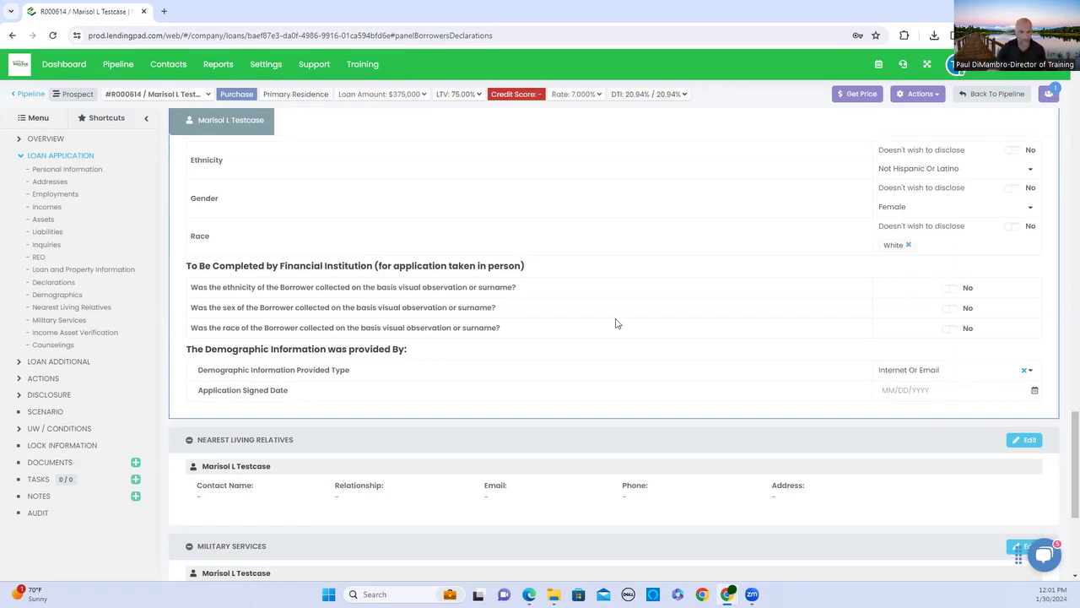
scroll(619, 323, "down", 3)
scroll(304, 223, "down", 1)
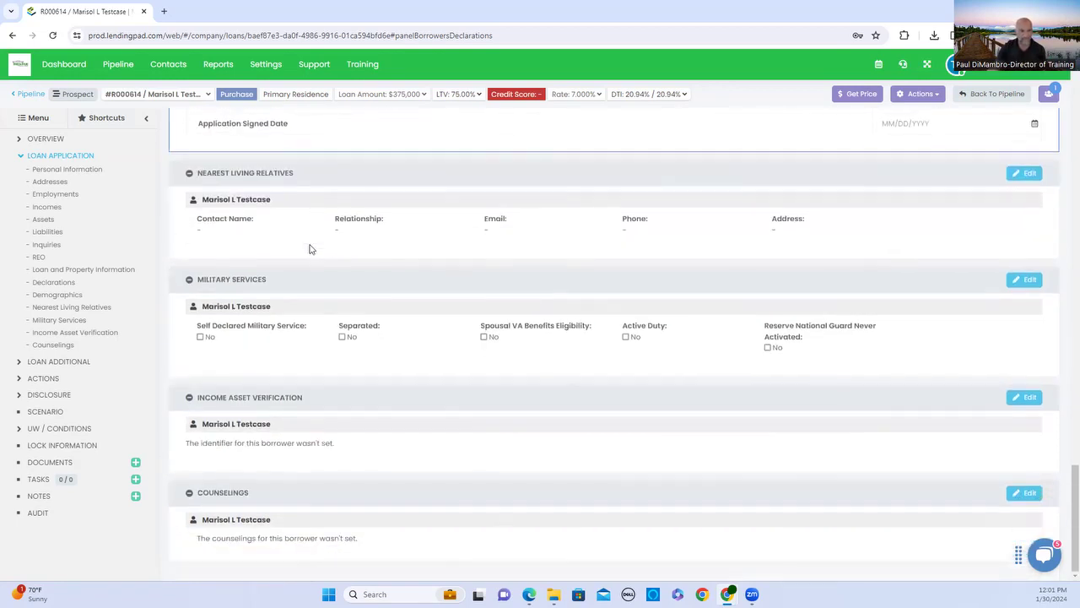
Save the updated borrower demographics in the Manage Borrowers Demographics panel.
scroll(340, 342, "up", 10)
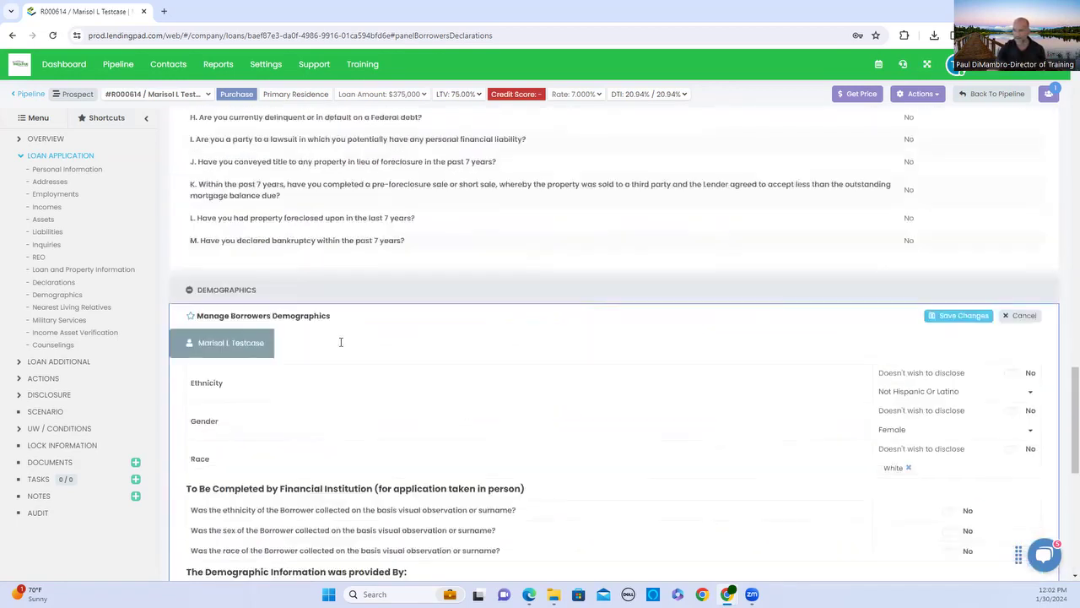
scroll(962, 264, "down", 4)
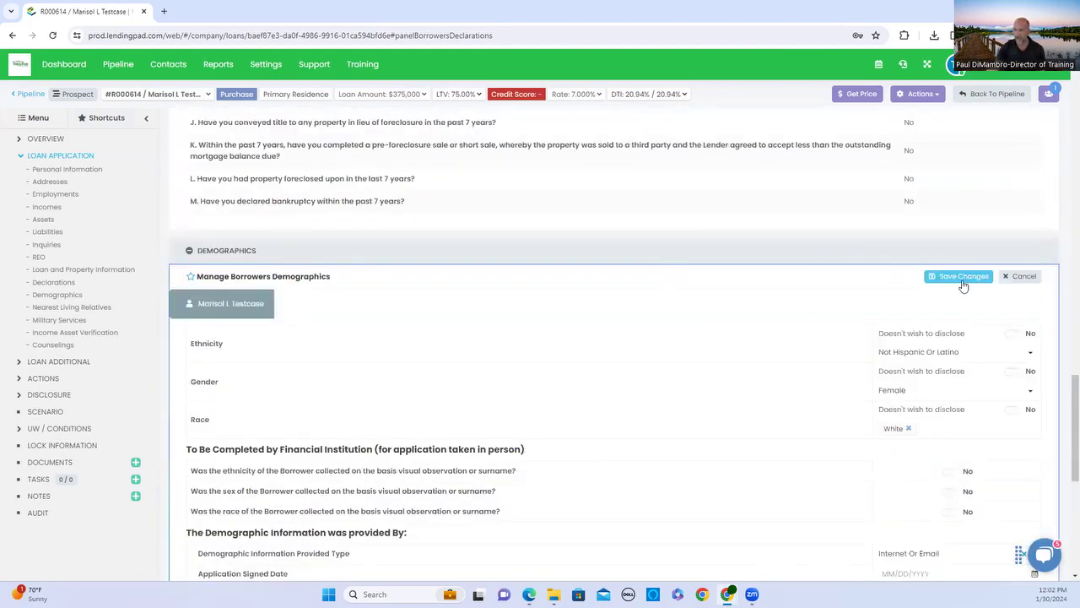
left_click(960, 277)
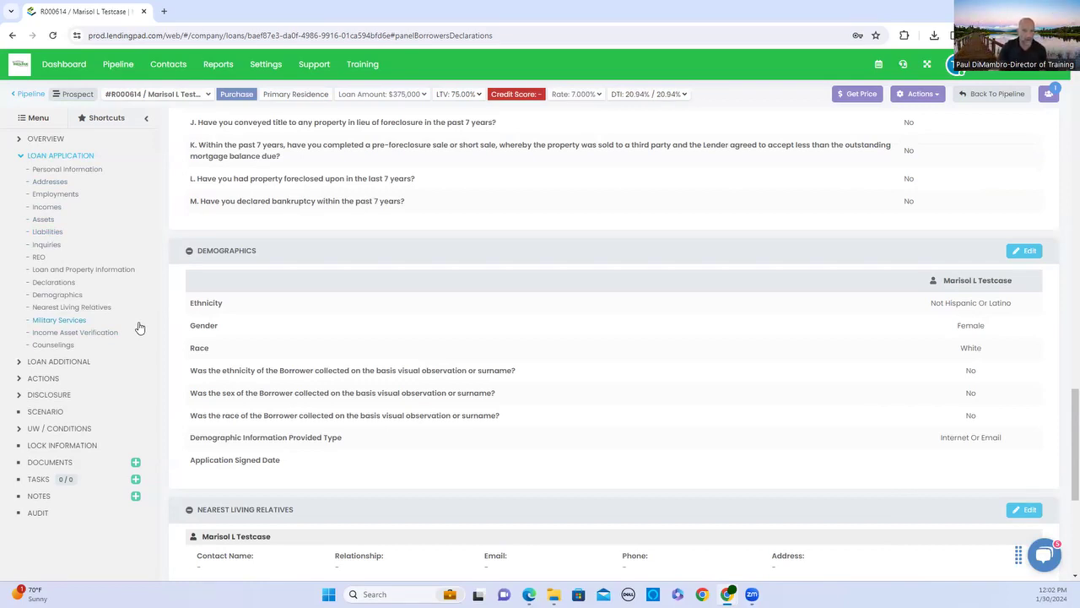
Start a Credit Report request from ACTIONS > System Actions.
left_click(39, 378)
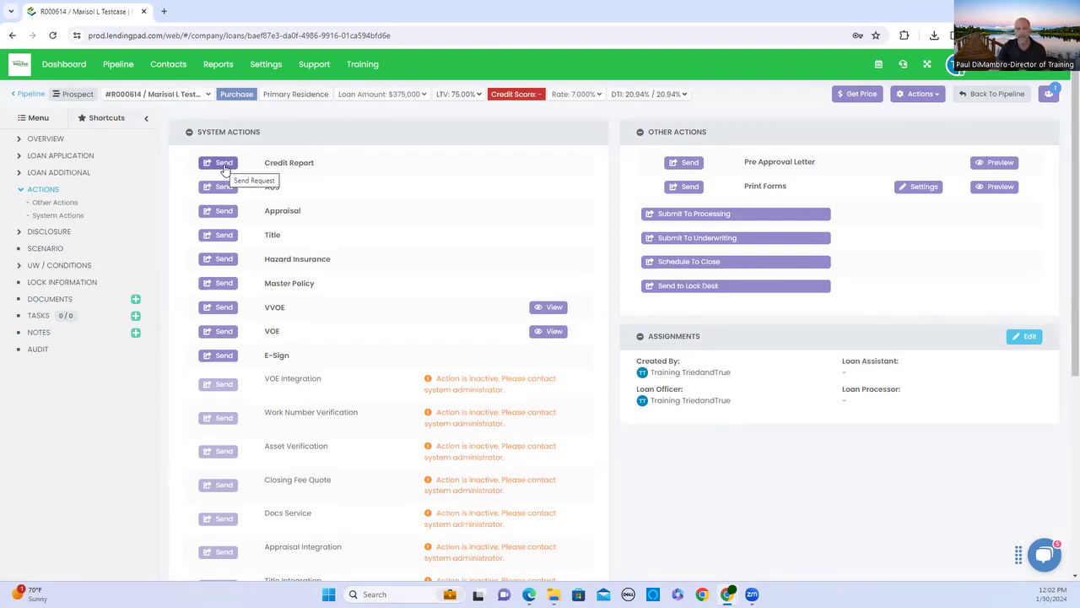
left_click(224, 165)
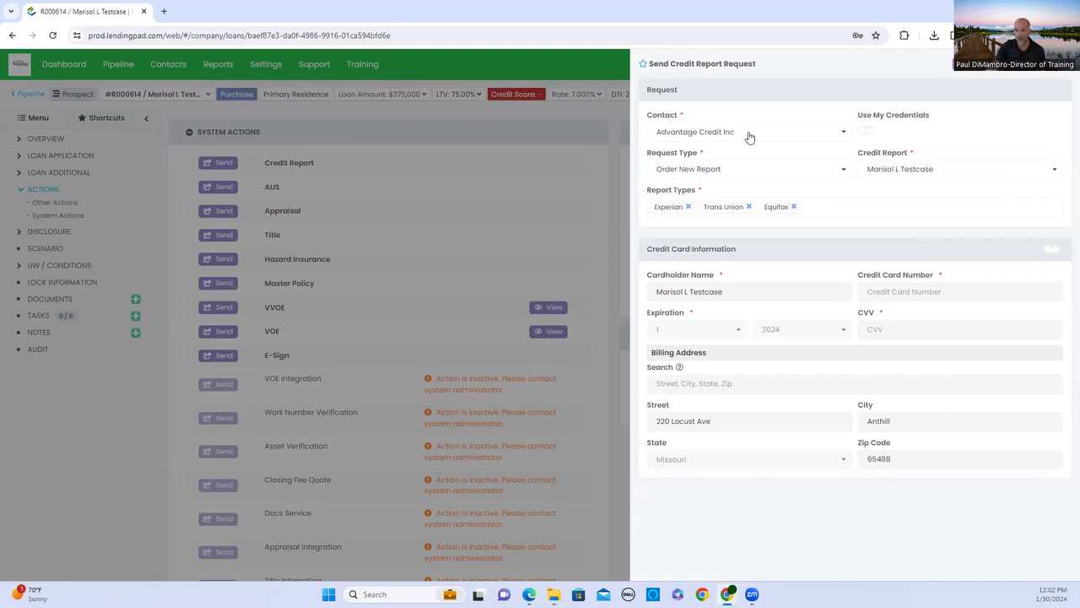
Use your own credit vendor credentials and keep the request type as Order New Report.
left_click(866, 133)
left_click(846, 173)
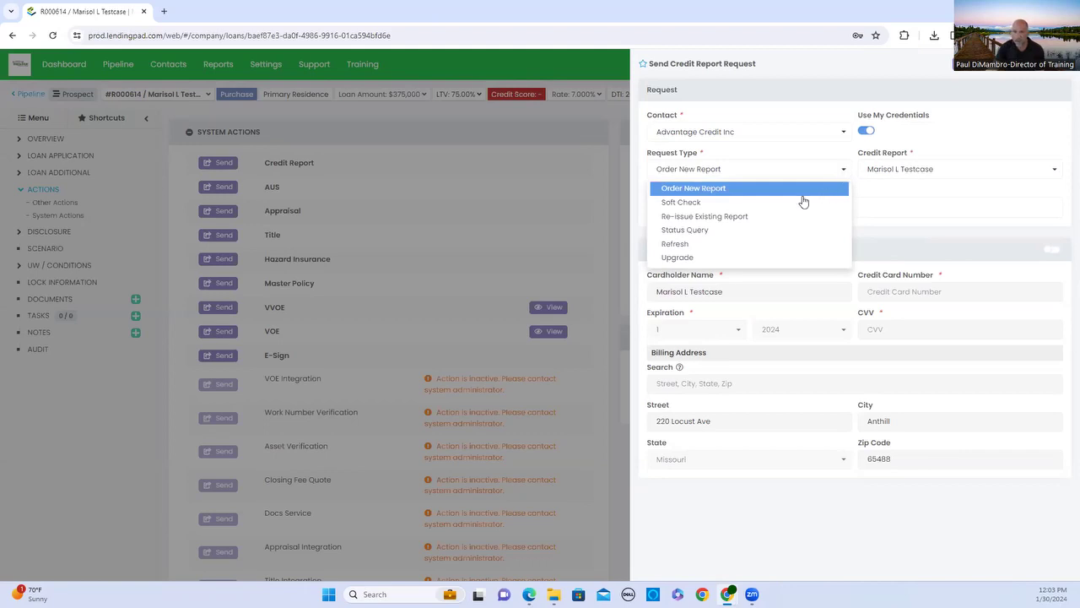
left_click(701, 218)
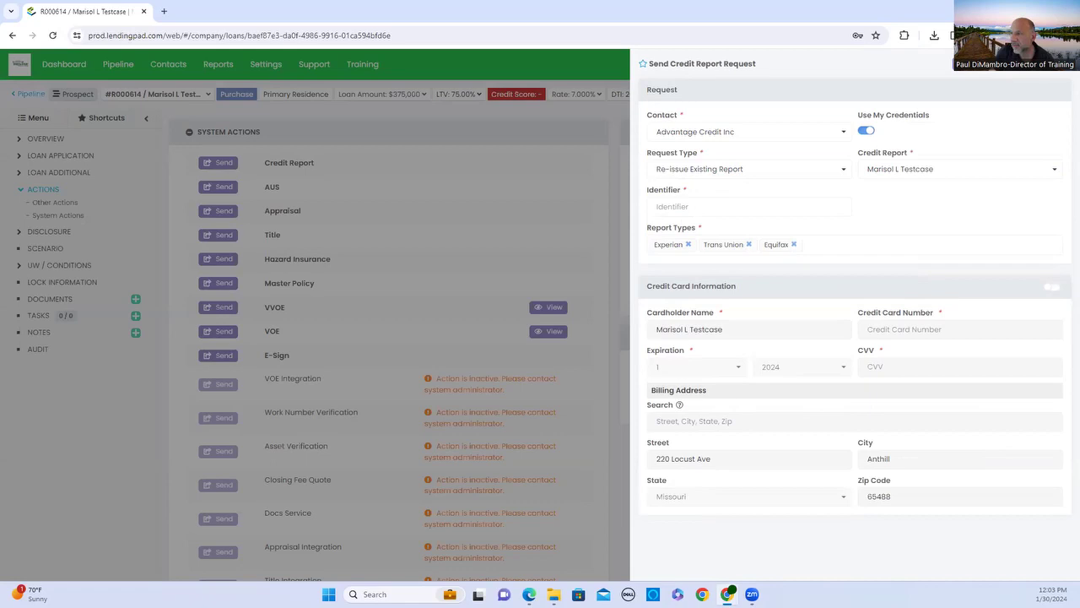
left_click(780, 171)
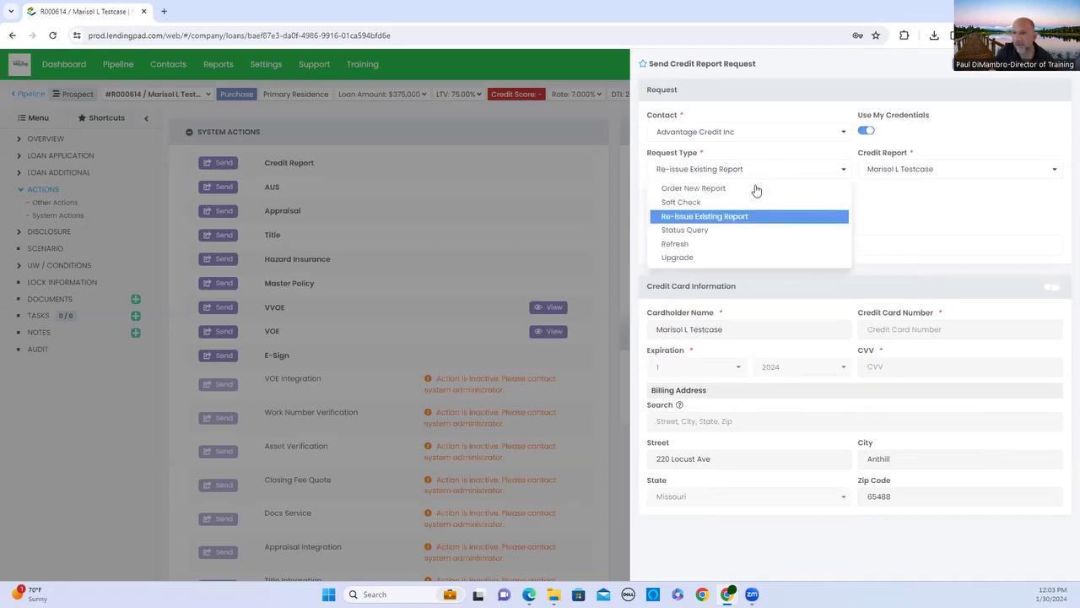
left_click(756, 189)
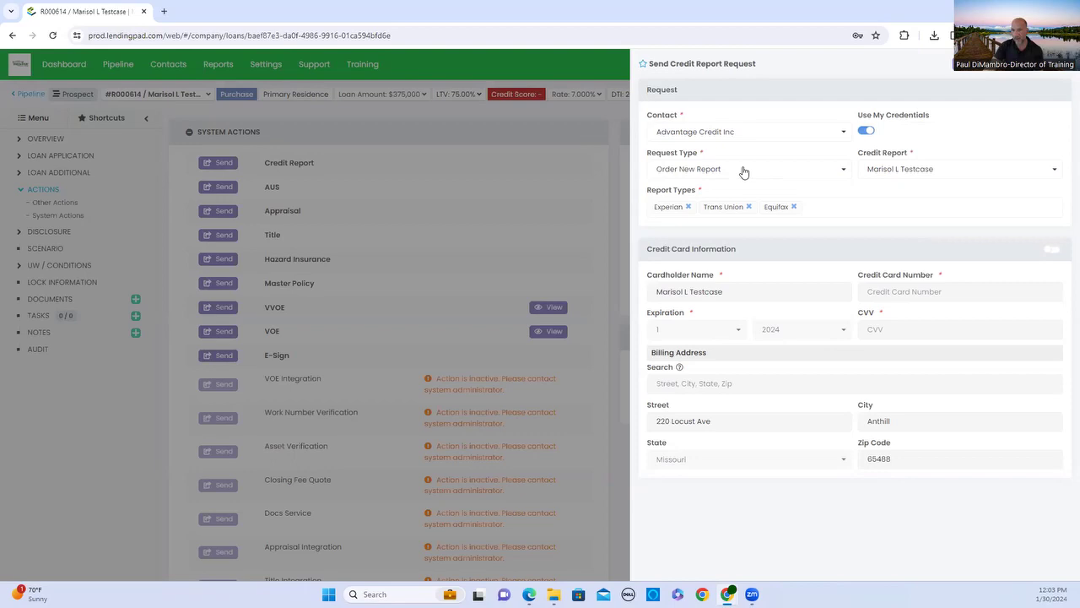
left_click(743, 174)
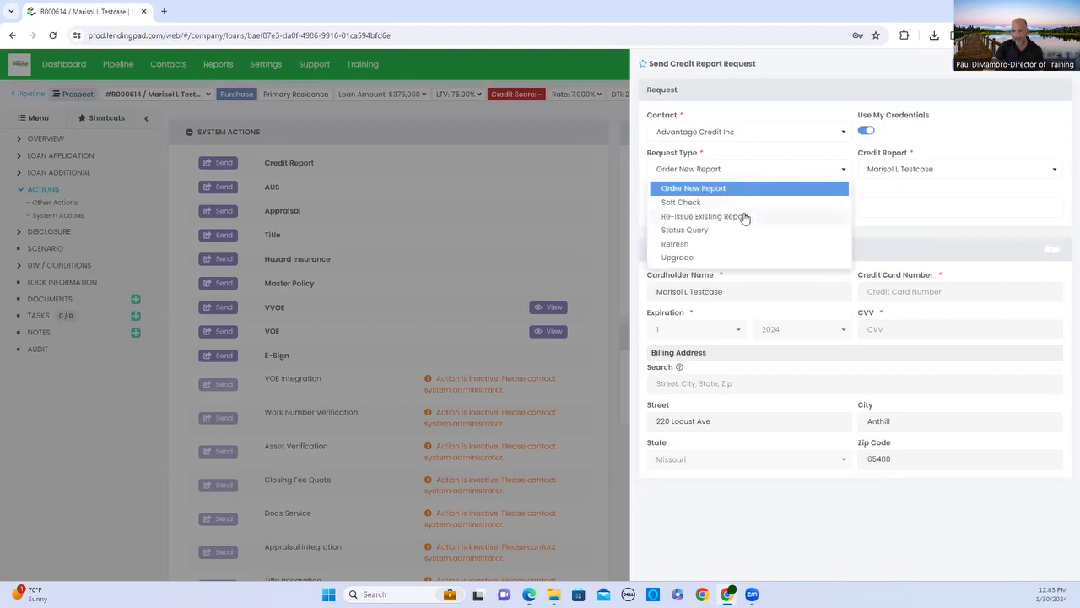
left_click(744, 217)
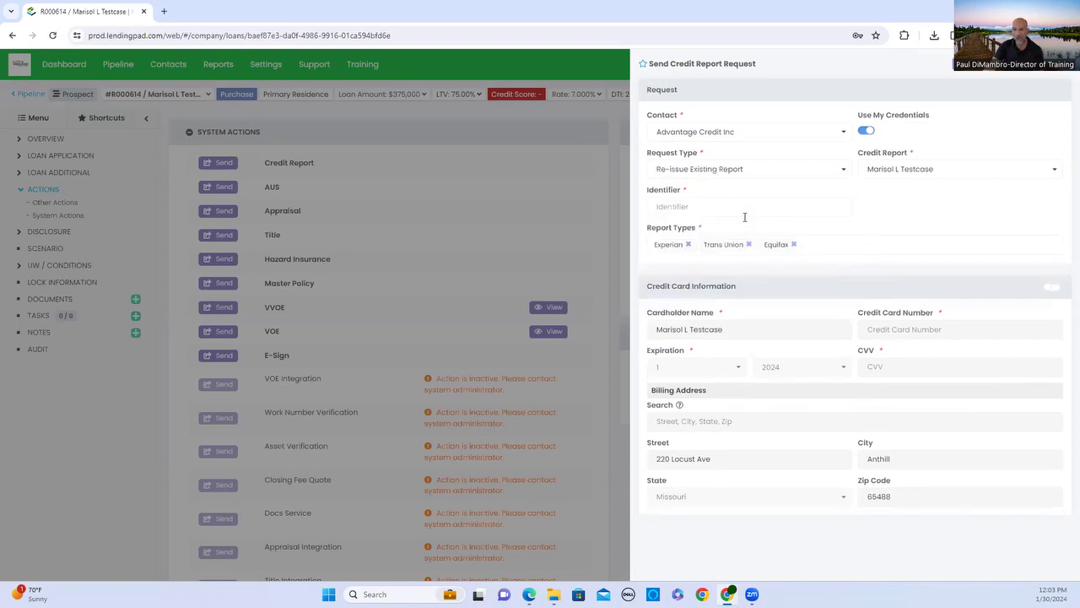
left_click(742, 209)
left_click(740, 174)
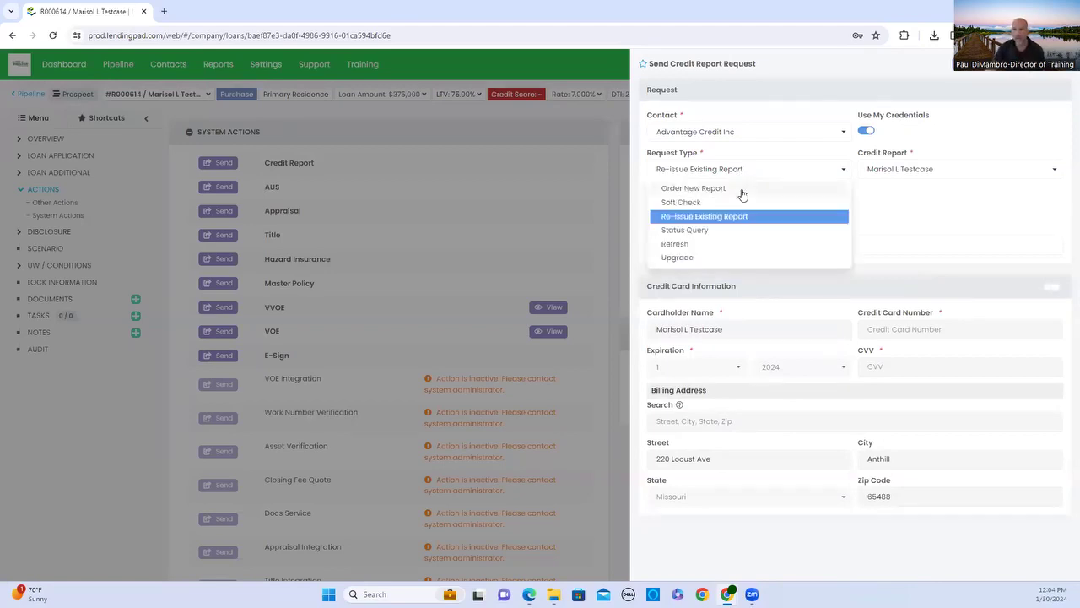
left_click(741, 190)
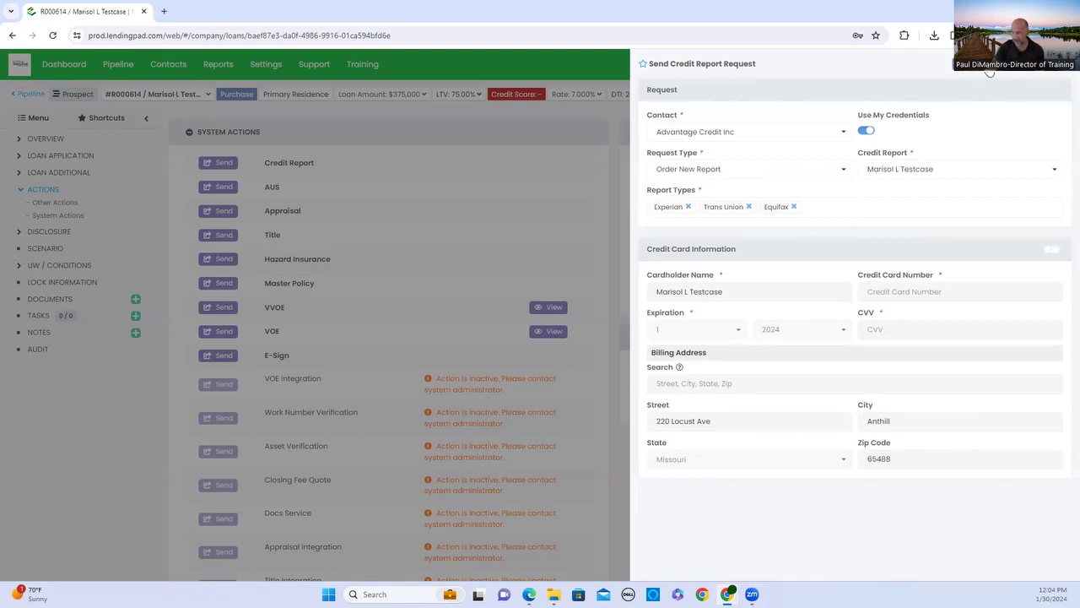
Send the Advantage Credit Inc request and confirm Success with a 743 credit score.
left_click(990, 72)
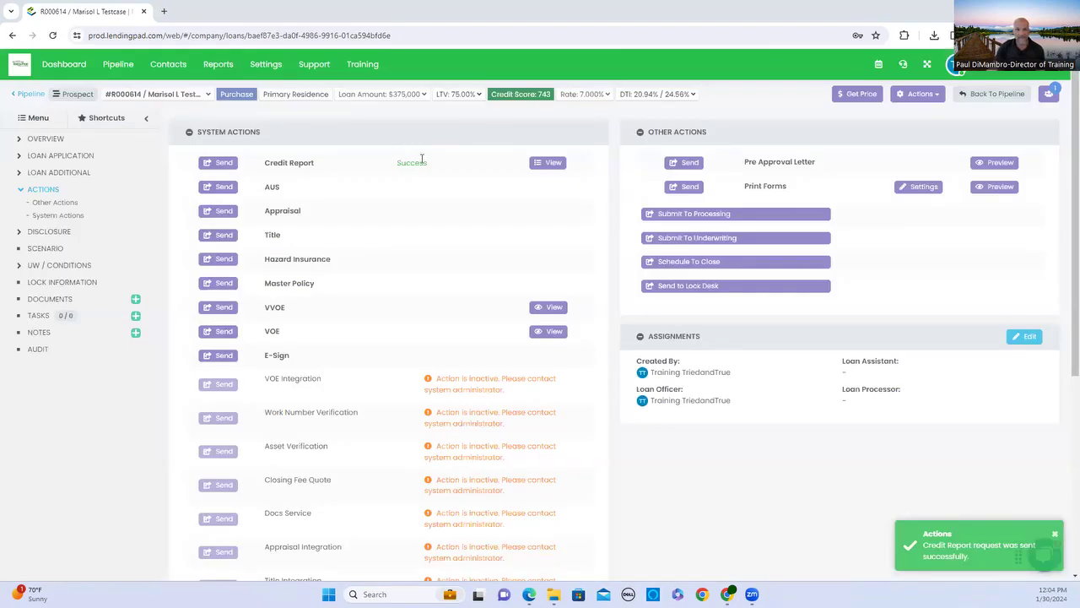
View the Credit Report's previous requests and expand today's successful request.
left_click(544, 165)
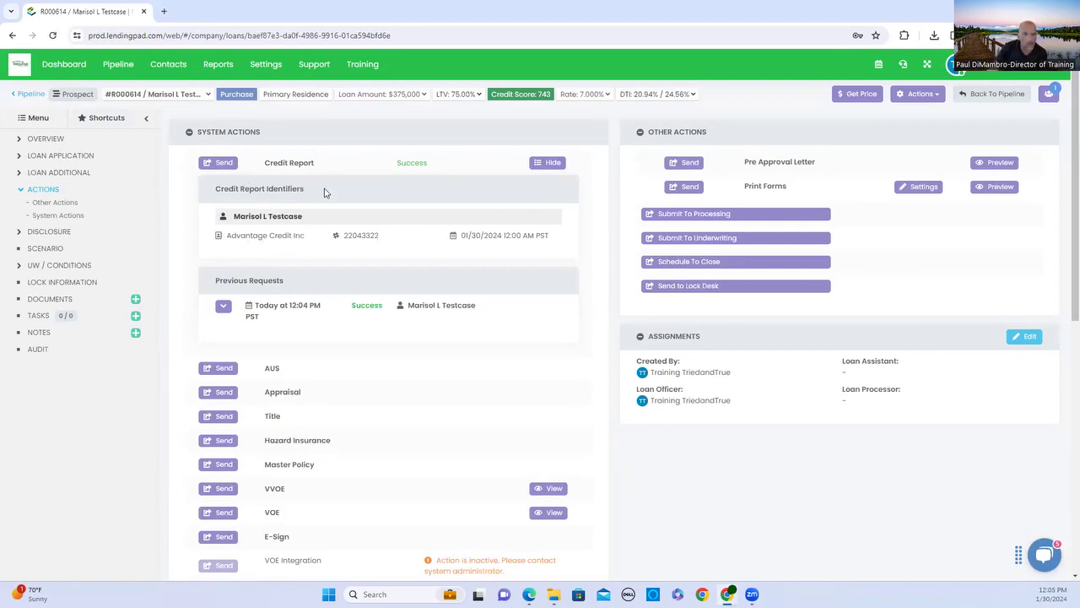
left_click(225, 310)
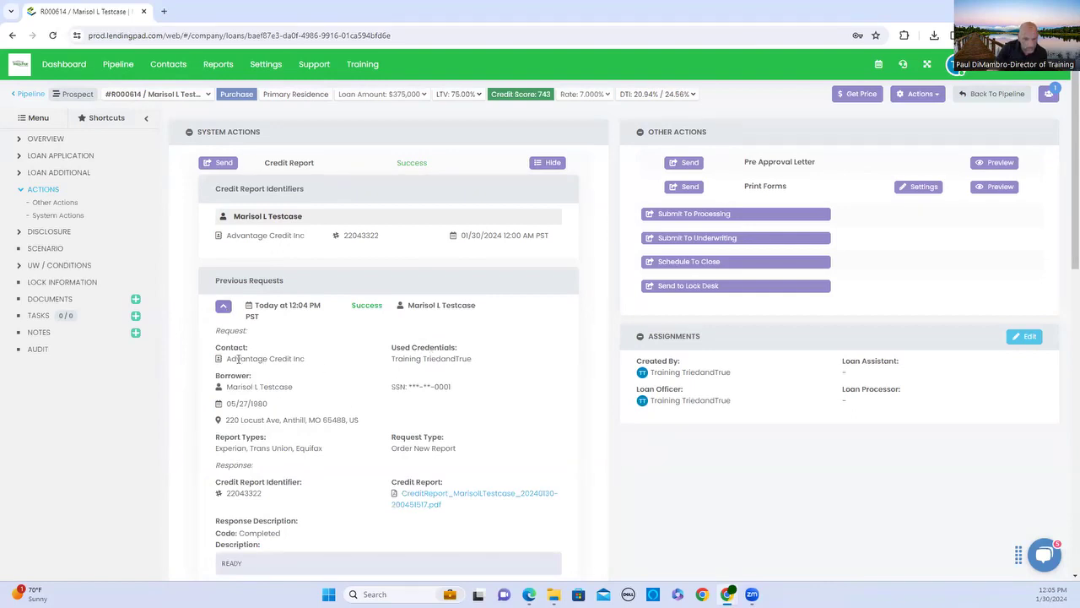
scroll(410, 357, "down", 2)
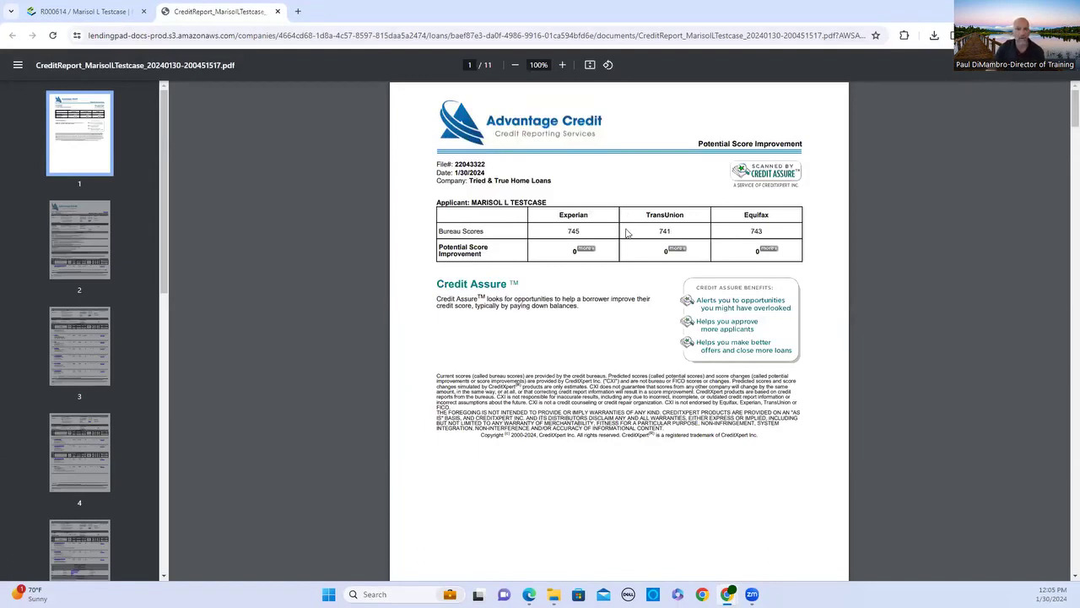
Read through the credit report's scores, open and closed accounts and inquiries, then close the PDF.
scroll(627, 274, "down", 5)
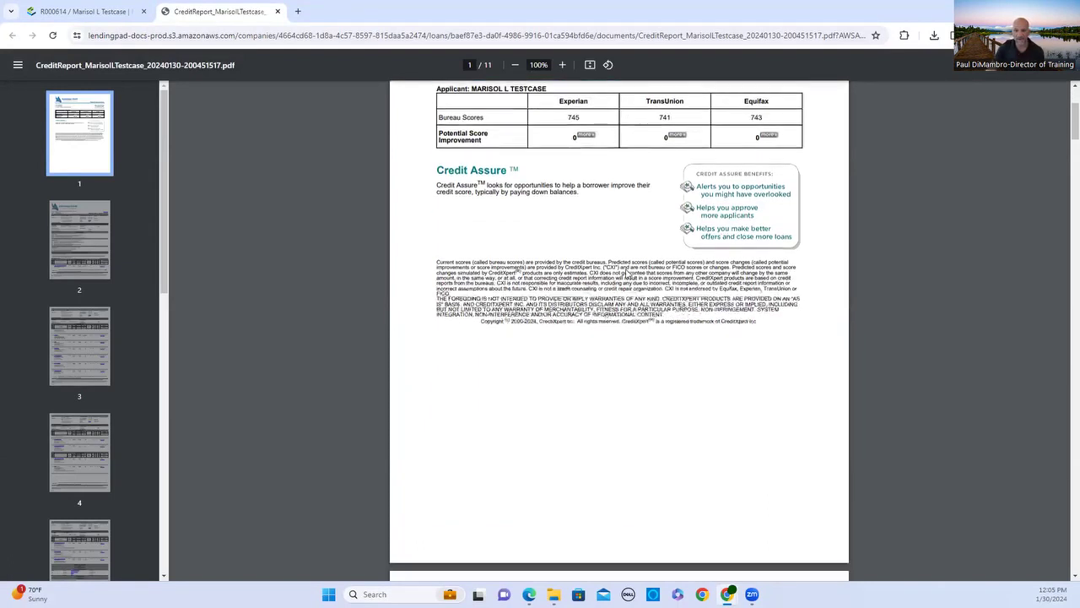
scroll(627, 265, "down", 2)
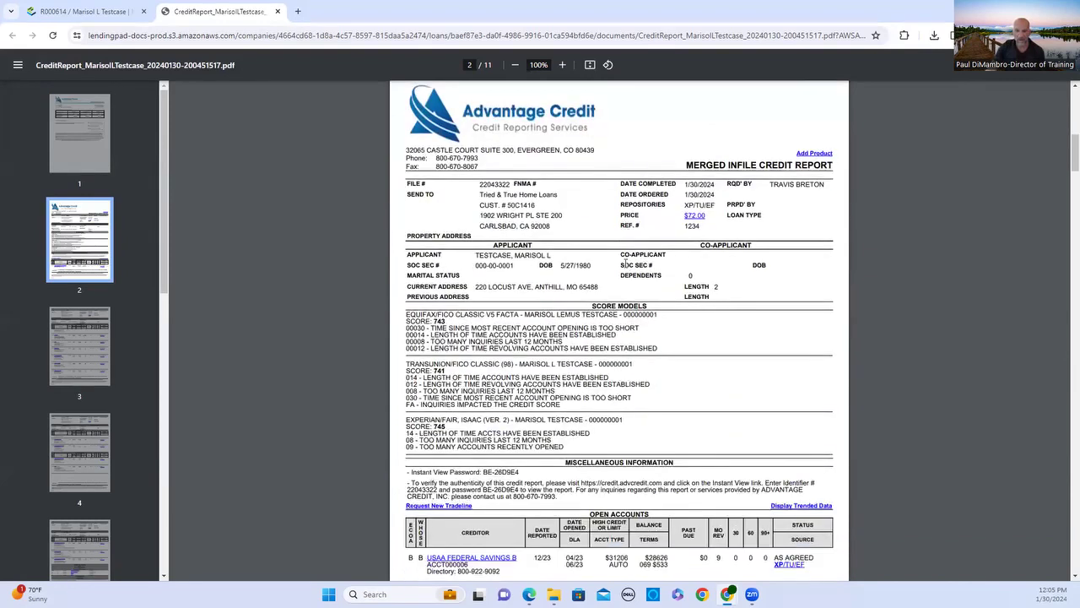
scroll(625, 264, "down", 4)
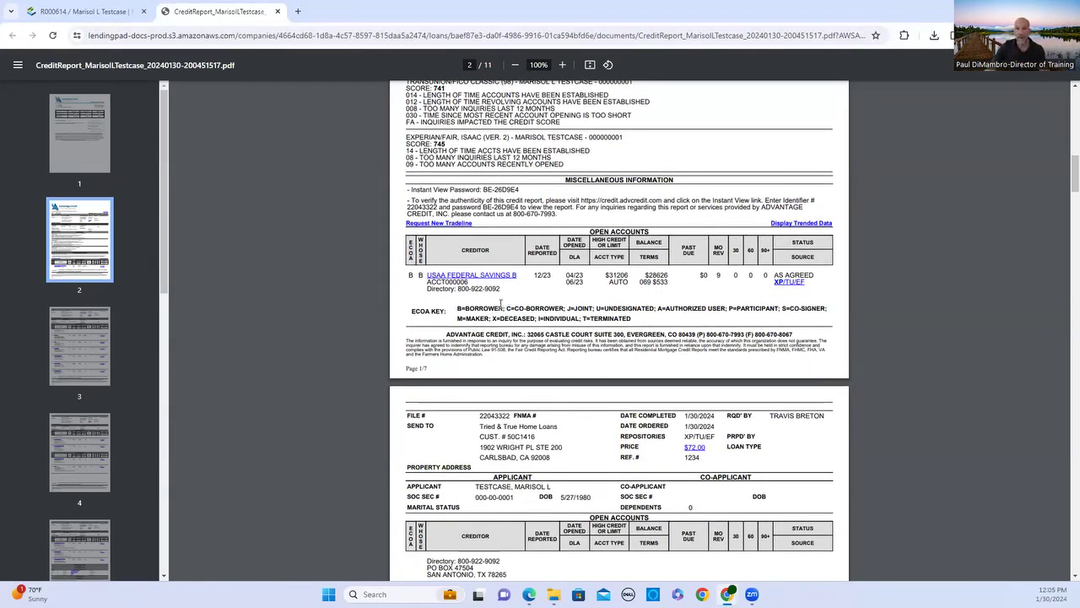
scroll(501, 302, "down", 3)
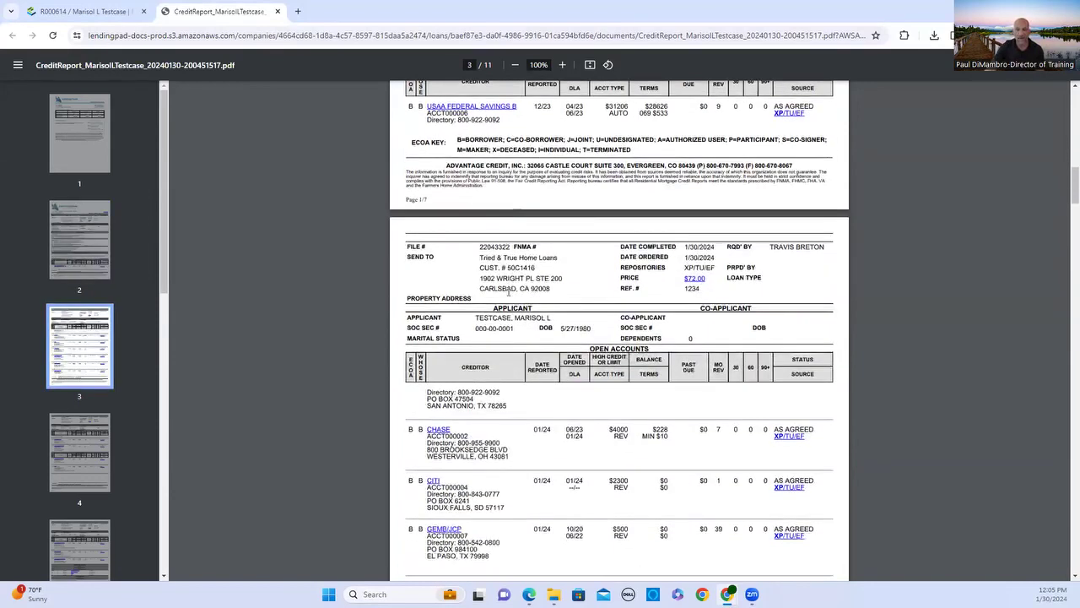
scroll(509, 293, "down", 5)
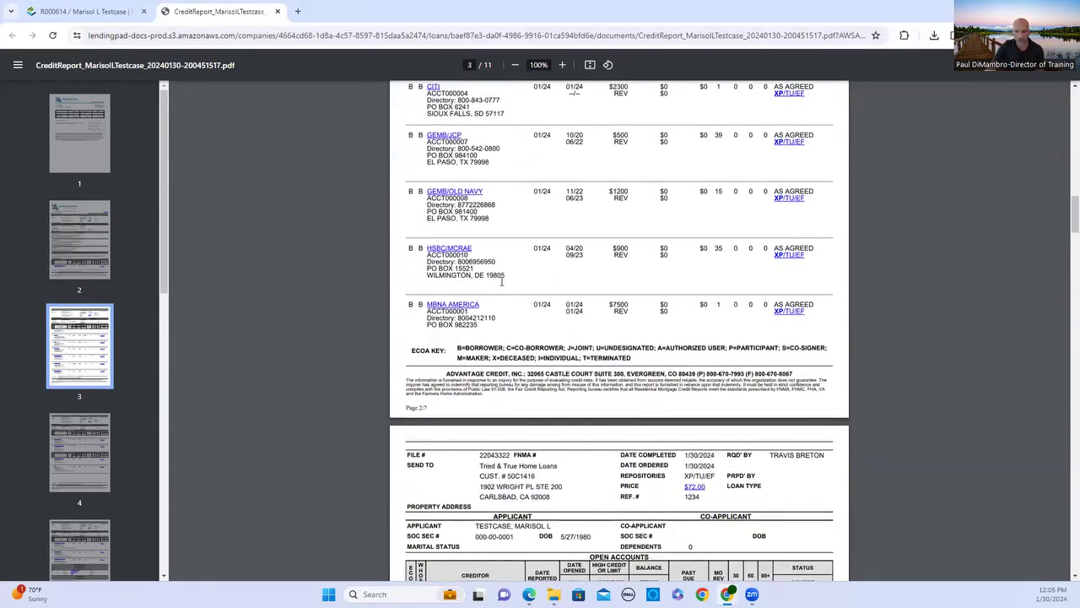
scroll(544, 241, "down", 3)
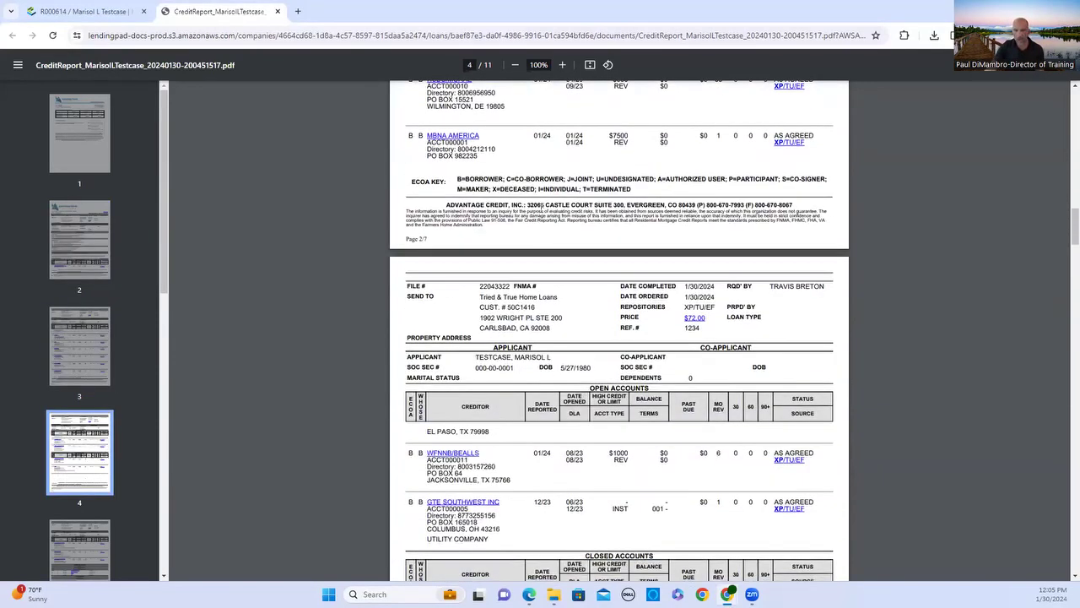
scroll(542, 206, "down", 2)
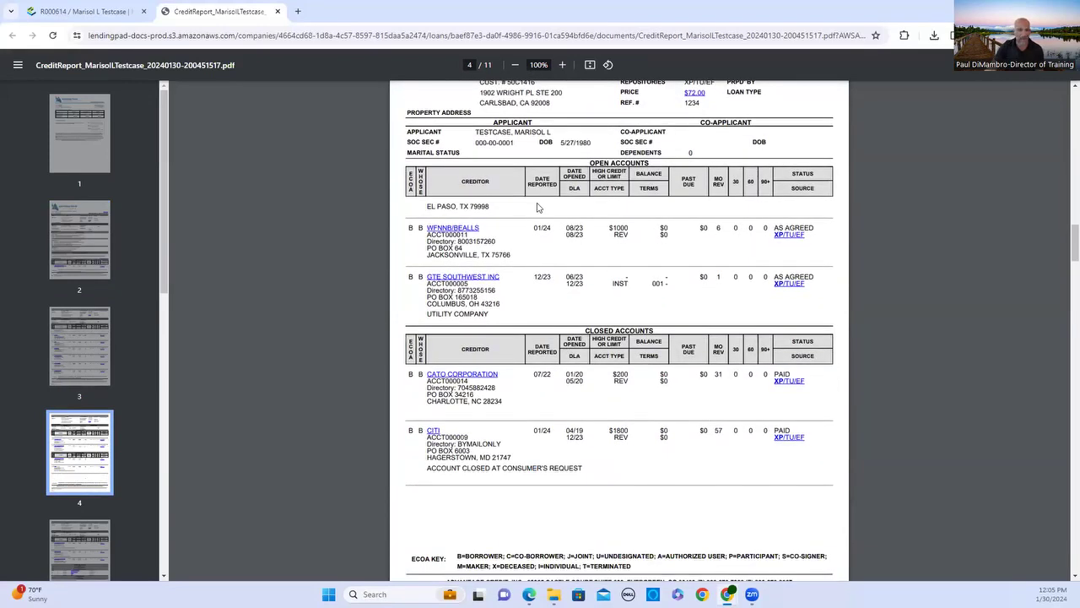
scroll(527, 189, "down", 2)
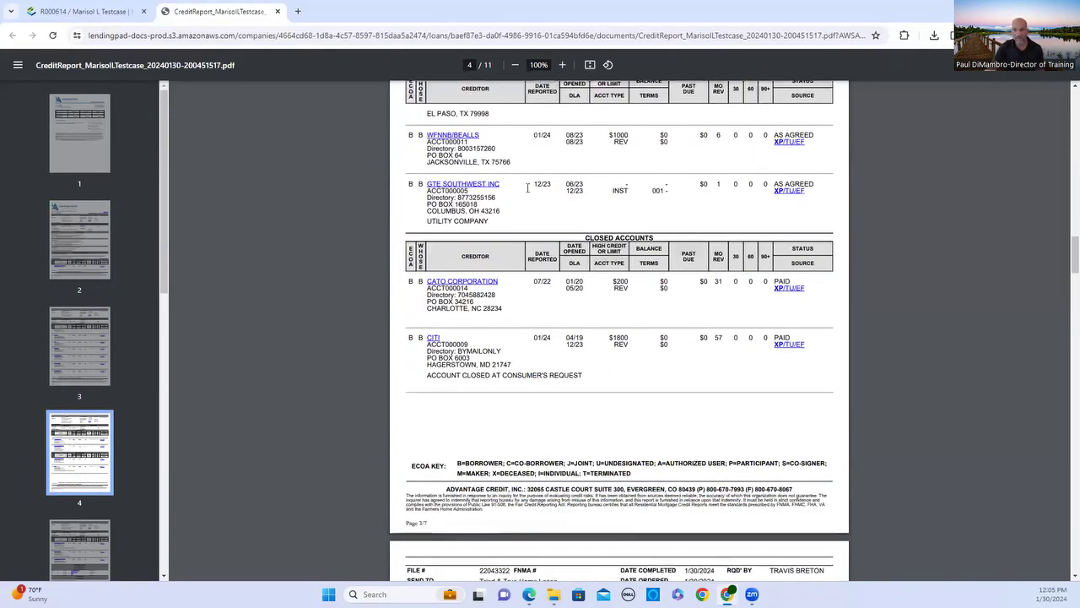
scroll(521, 198, "down", 2)
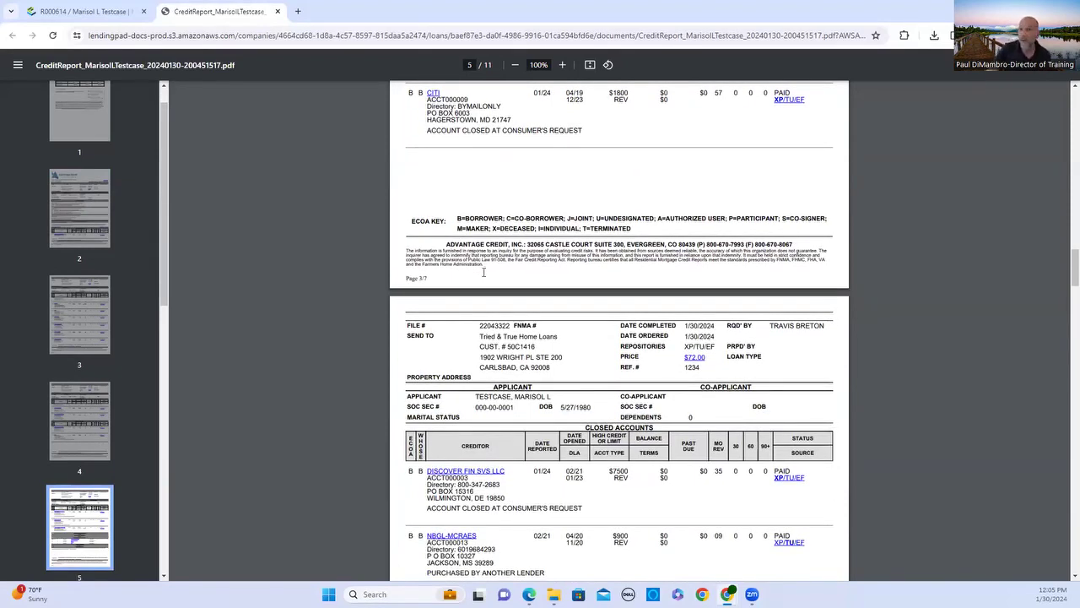
scroll(483, 272, "down", 3)
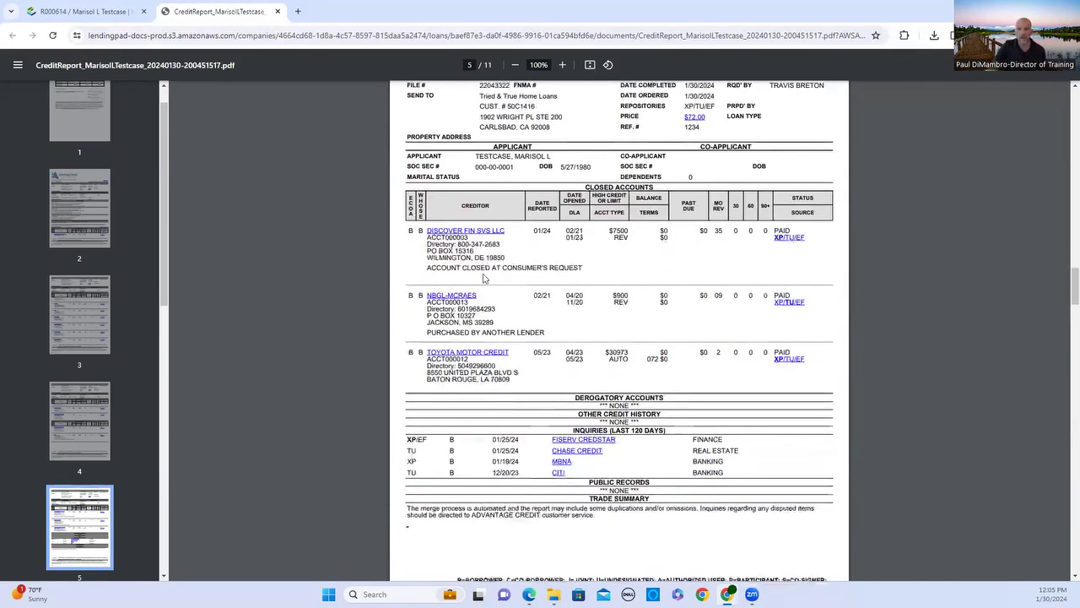
scroll(487, 285, "up", 17)
scroll(412, 240, "up", 2)
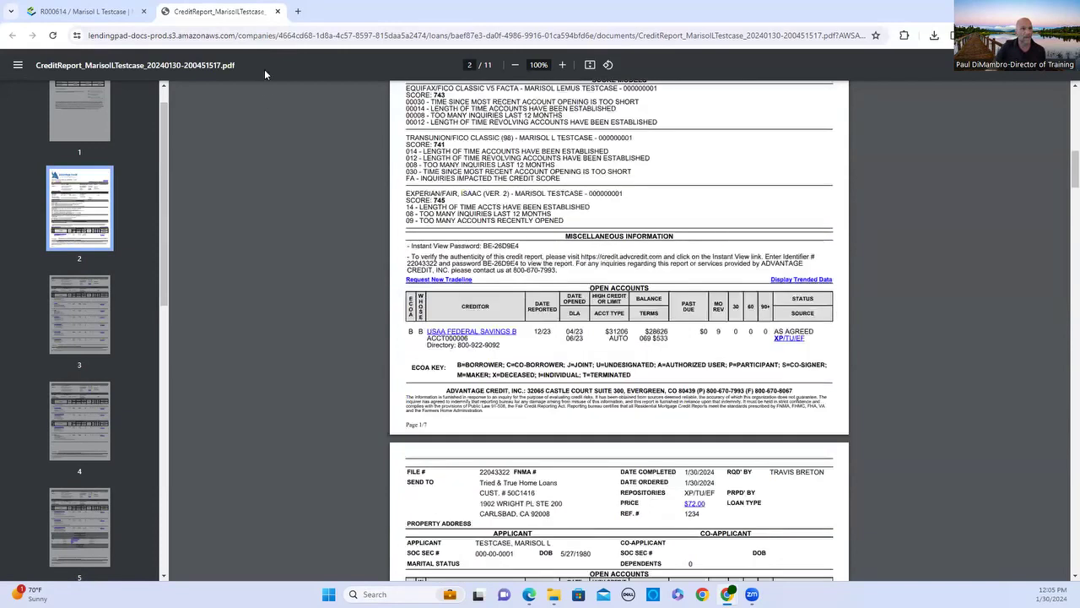
left_click(277, 12)
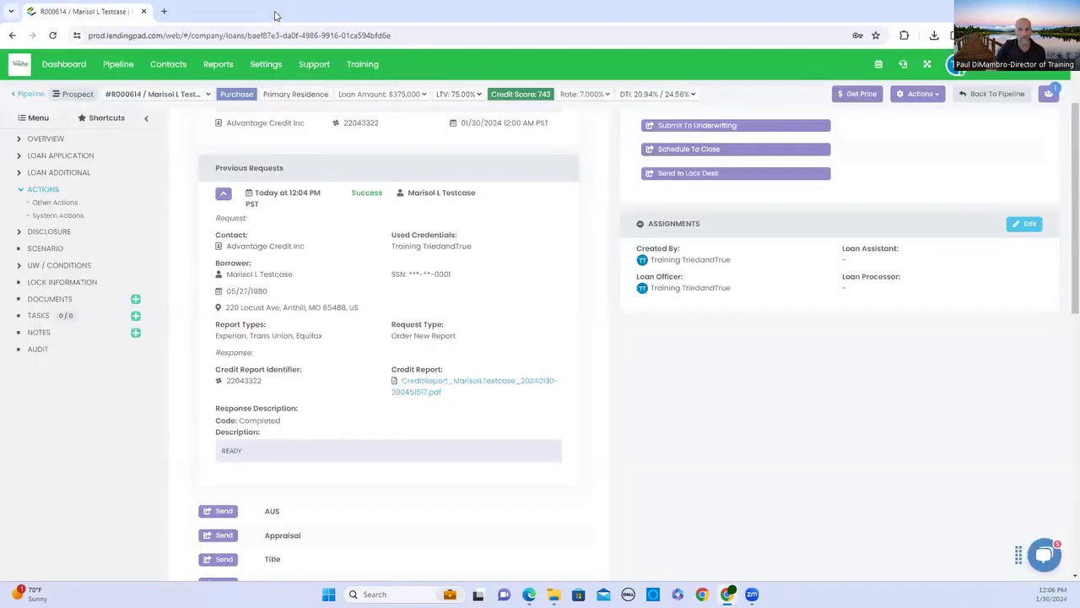
Show the USAA installment ($533/month) and Chase revolving ($10) liabilities, with the Inquiries panel collapsed.
scroll(460, 219, "up", 2)
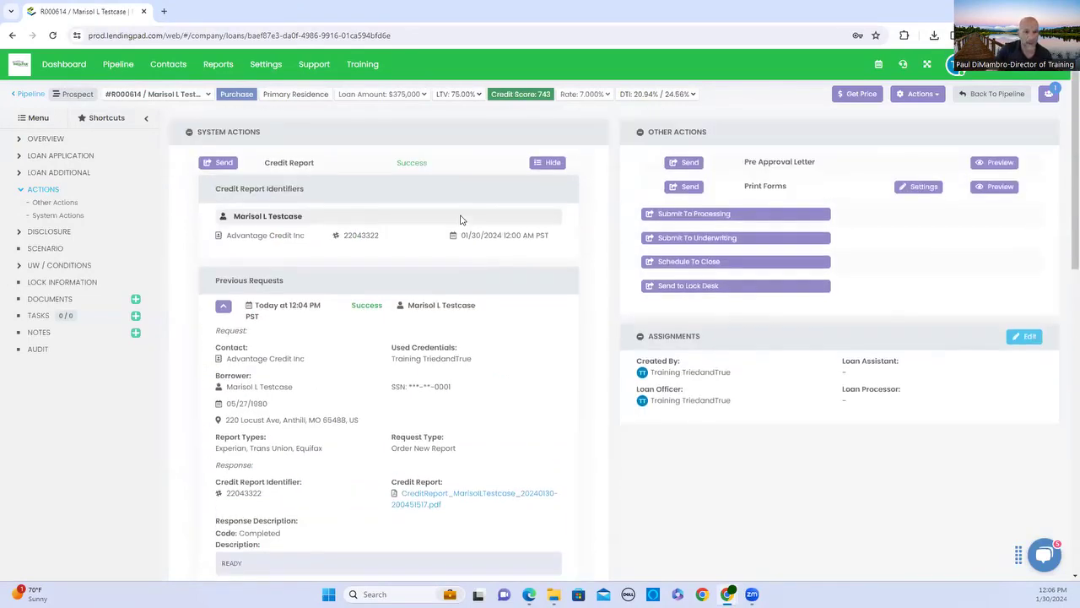
left_click(21, 190)
left_click(20, 156)
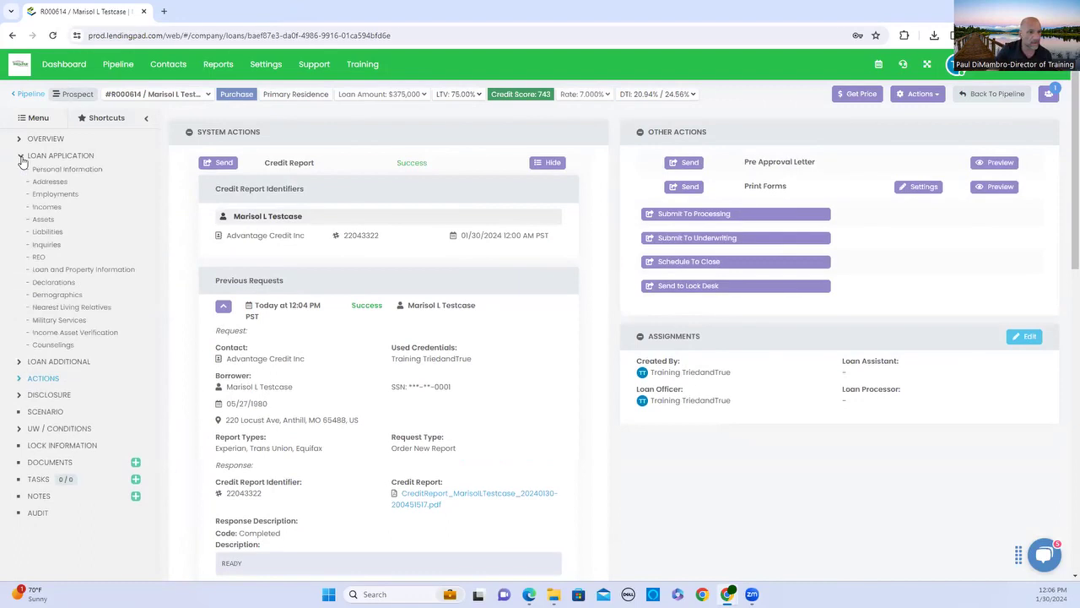
left_click(49, 231)
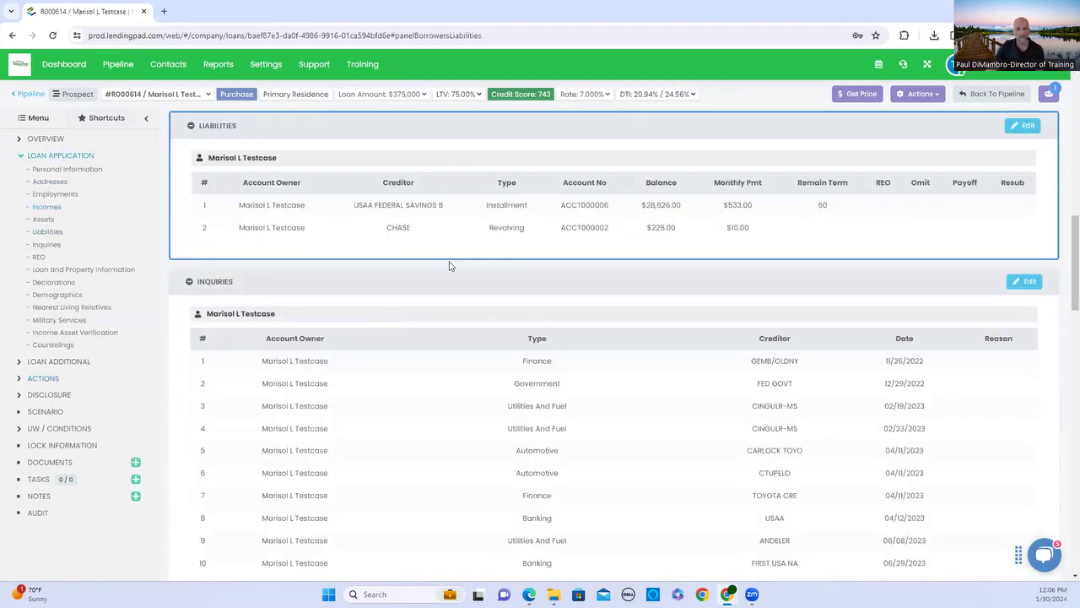
scroll(460, 272, "down", 2)
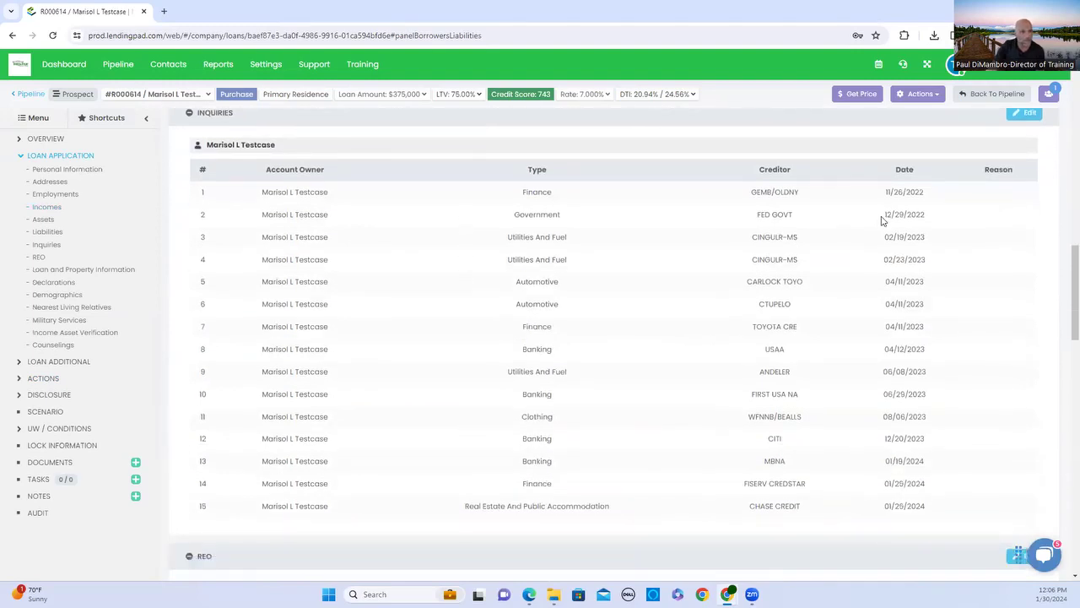
scroll(877, 221, "down", 1)
scroll(869, 220, "up", 3)
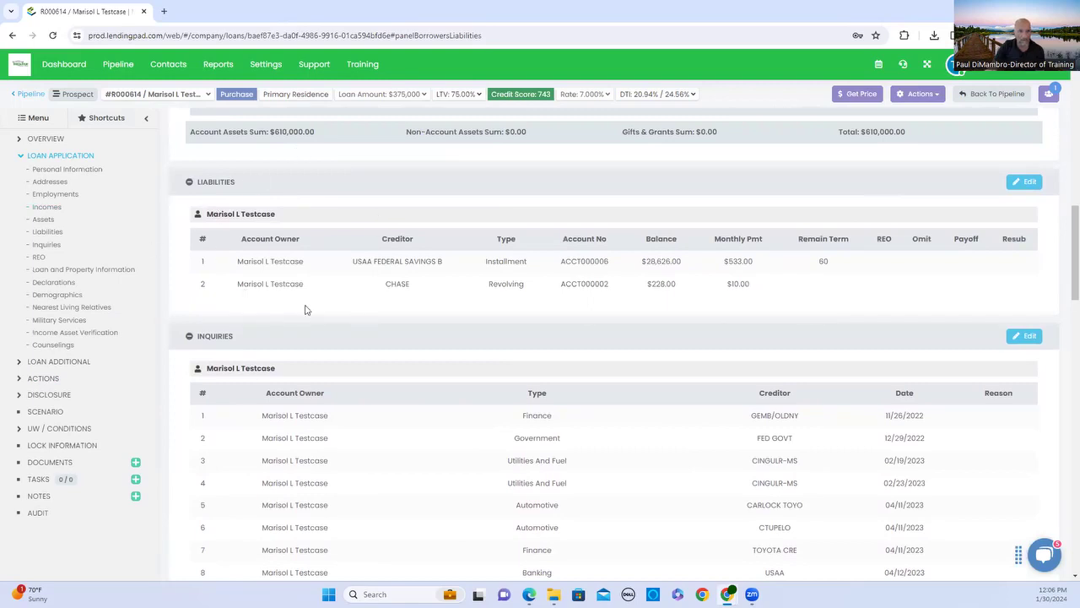
left_click(191, 336)
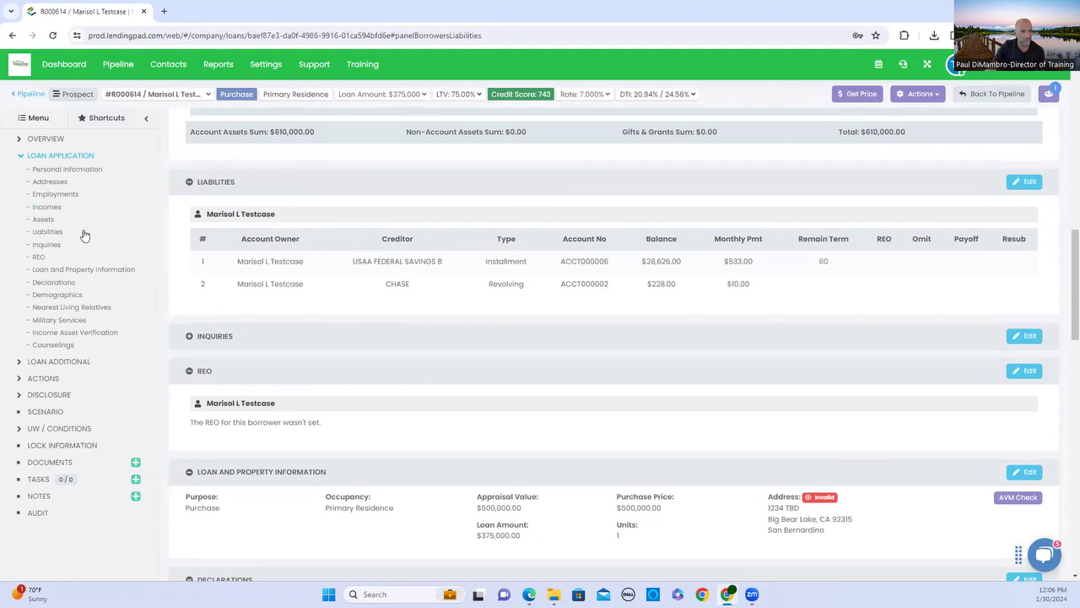
left_click(20, 152)
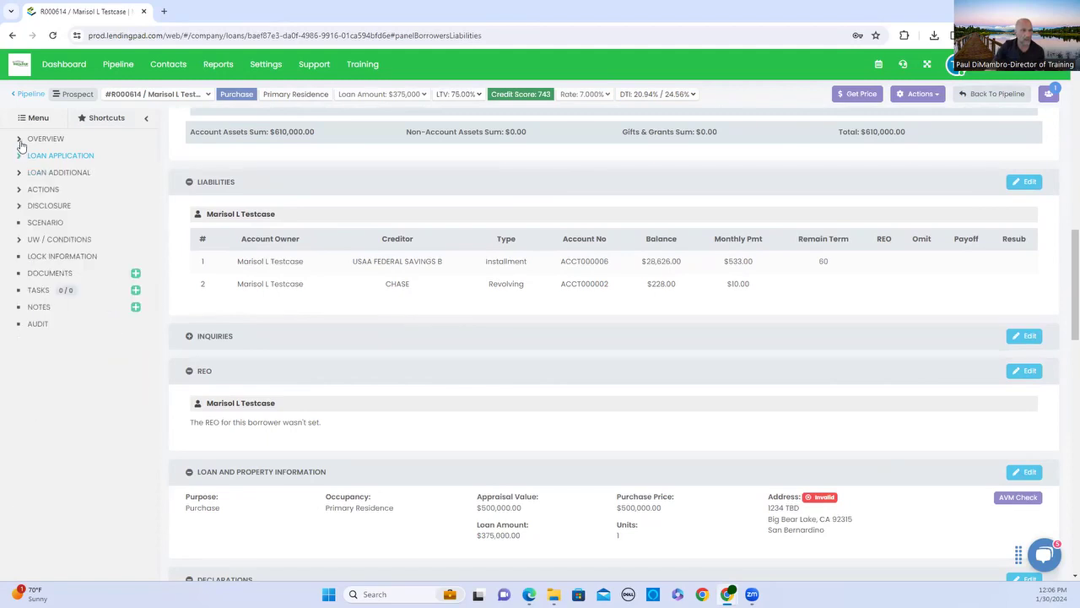
left_click(20, 140)
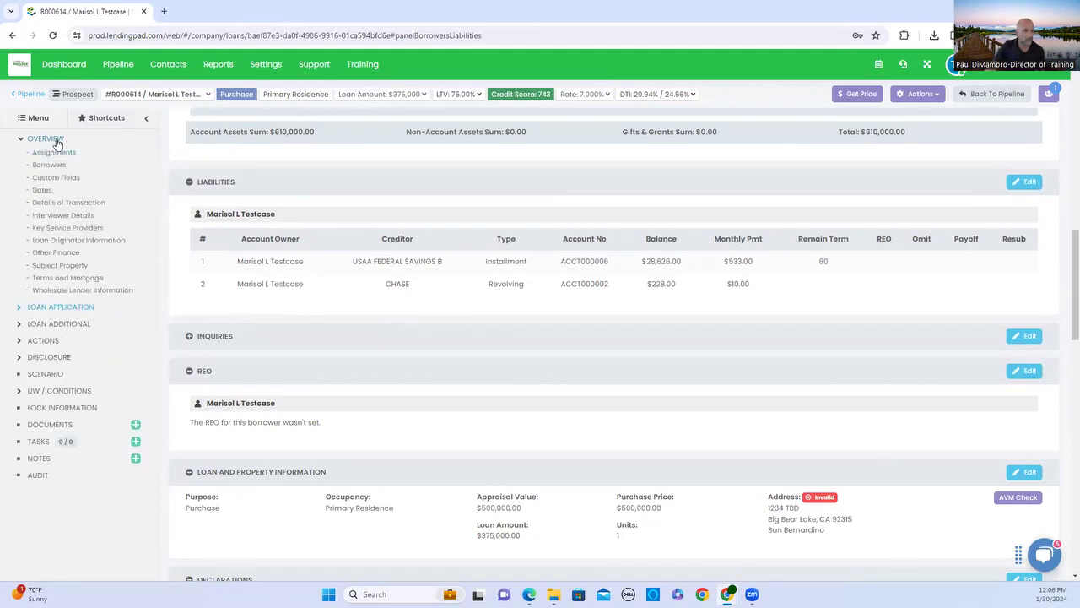
left_click(55, 141)
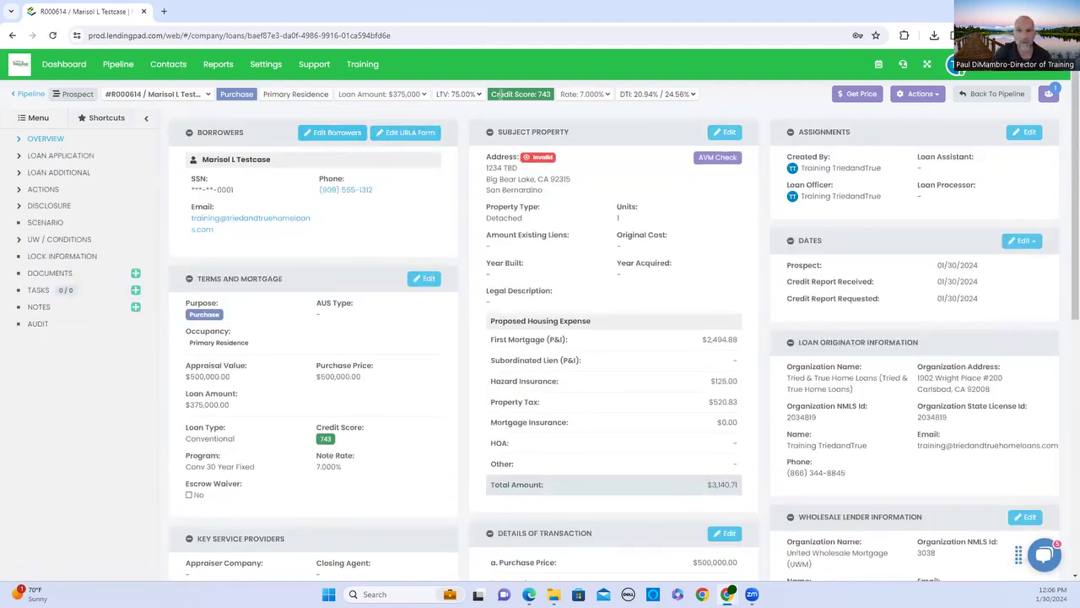
left_click_drag(552, 96, 513, 100)
left_click(624, 95)
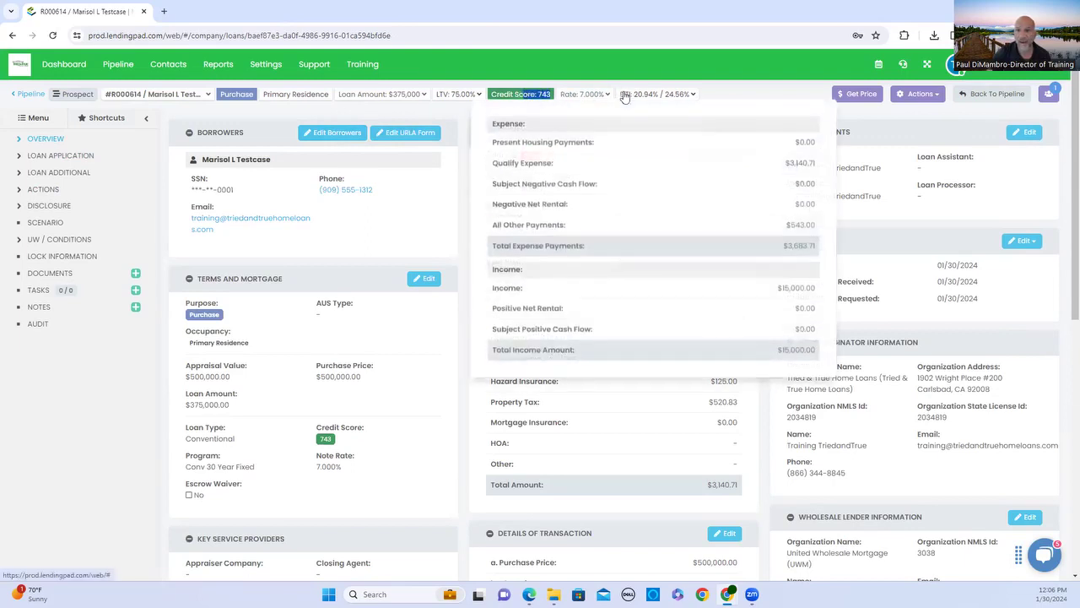
left_click(635, 93)
left_click(693, 95)
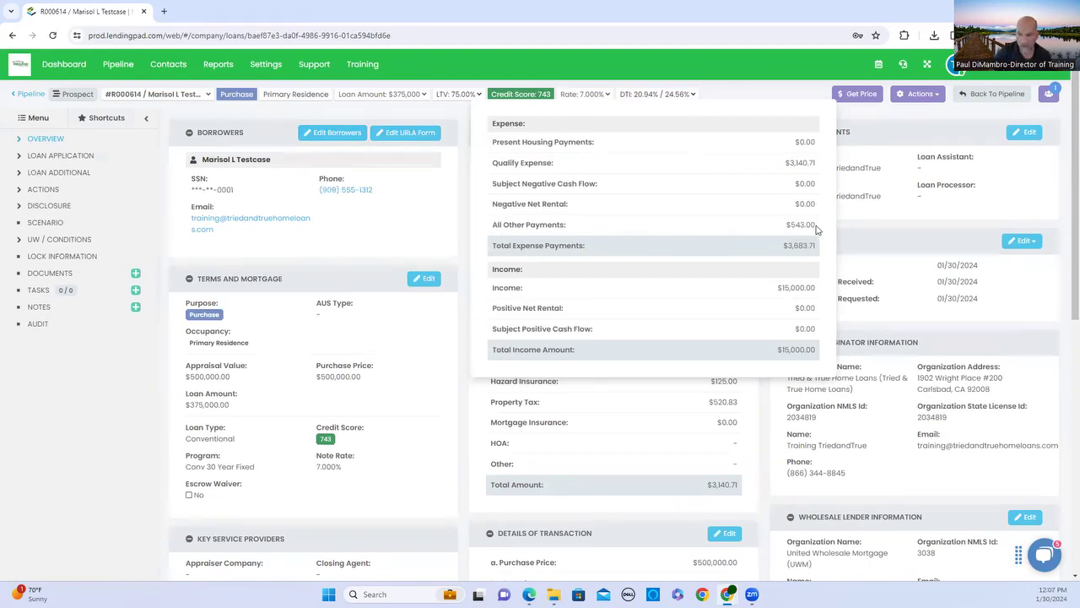
left_click(639, 94)
left_click(645, 97)
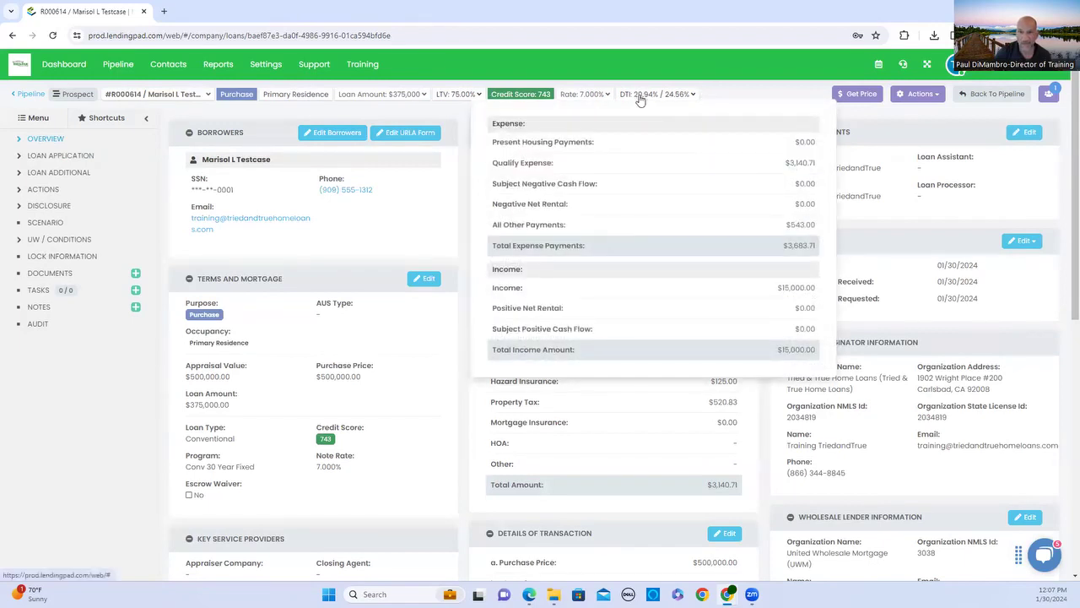
left_click(699, 97)
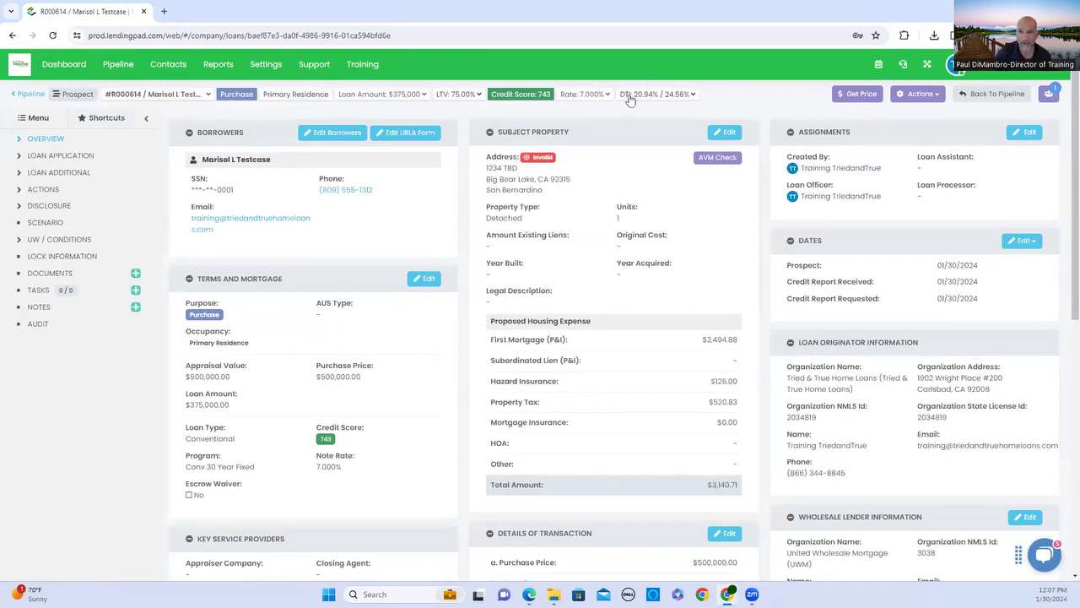
left_click(685, 90)
left_click(686, 100)
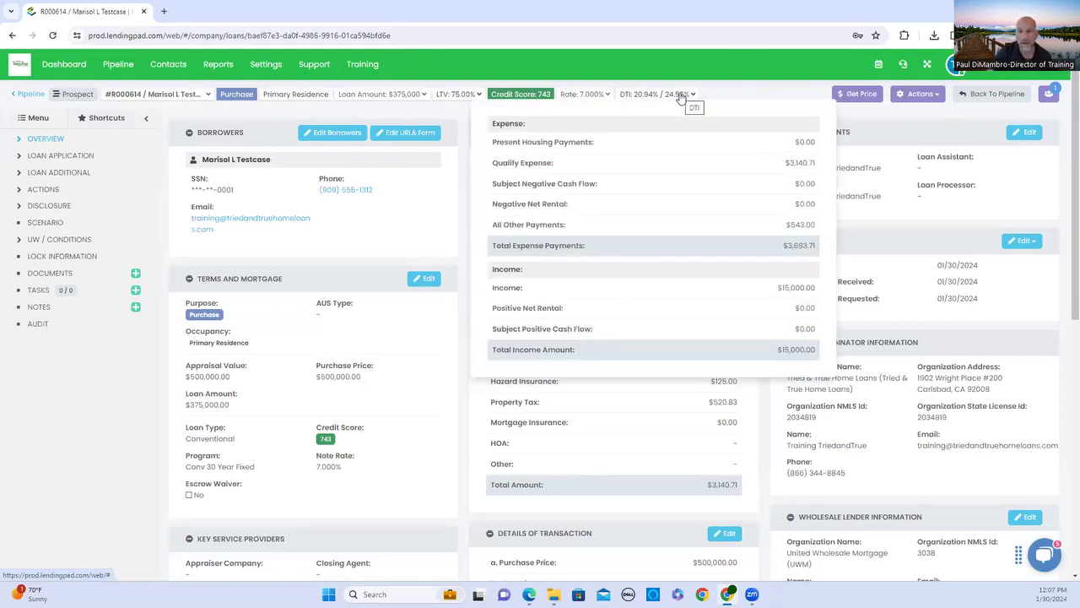
left_click(684, 96)
left_click(654, 95)
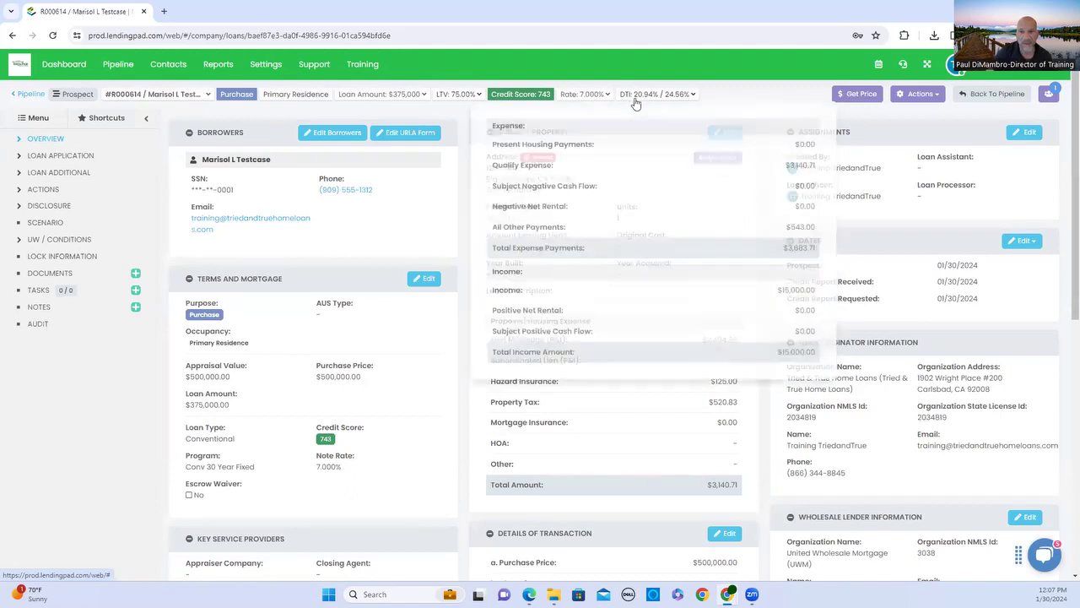
left_click(641, 91)
left_click(640, 92)
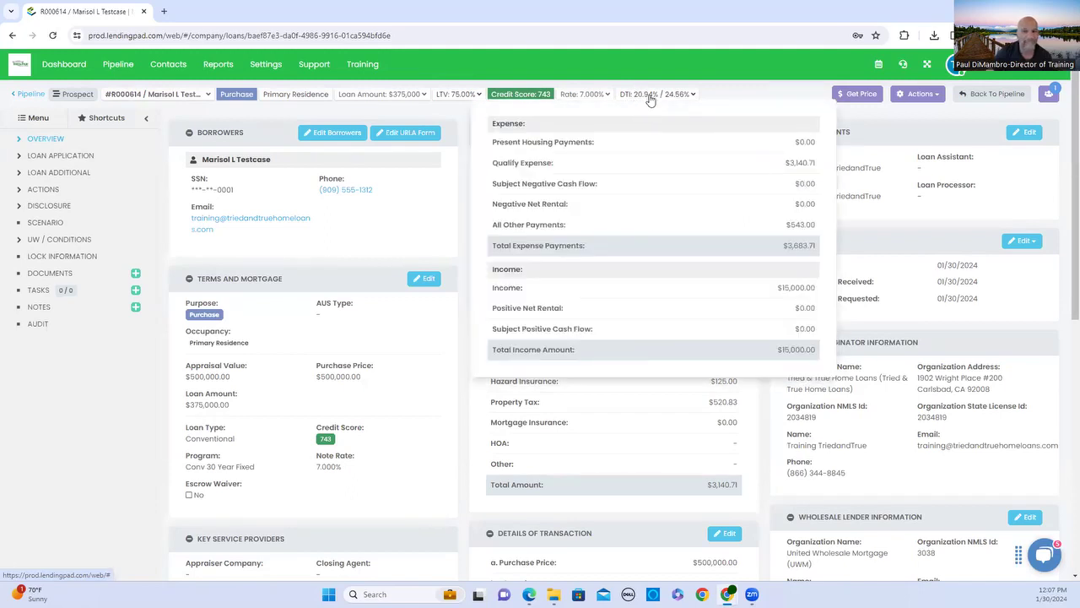
left_click(643, 94)
left_click(638, 96)
left_click(633, 94)
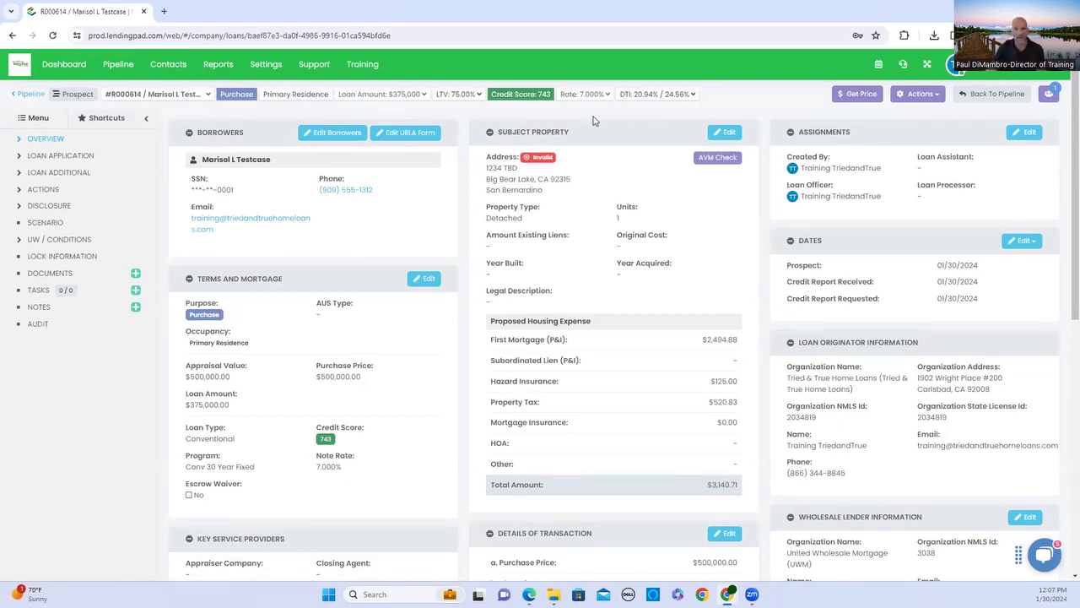
Hide the credit report details and open a new AUS request with Fannie Mae(DO) as contact.
left_click(43, 190)
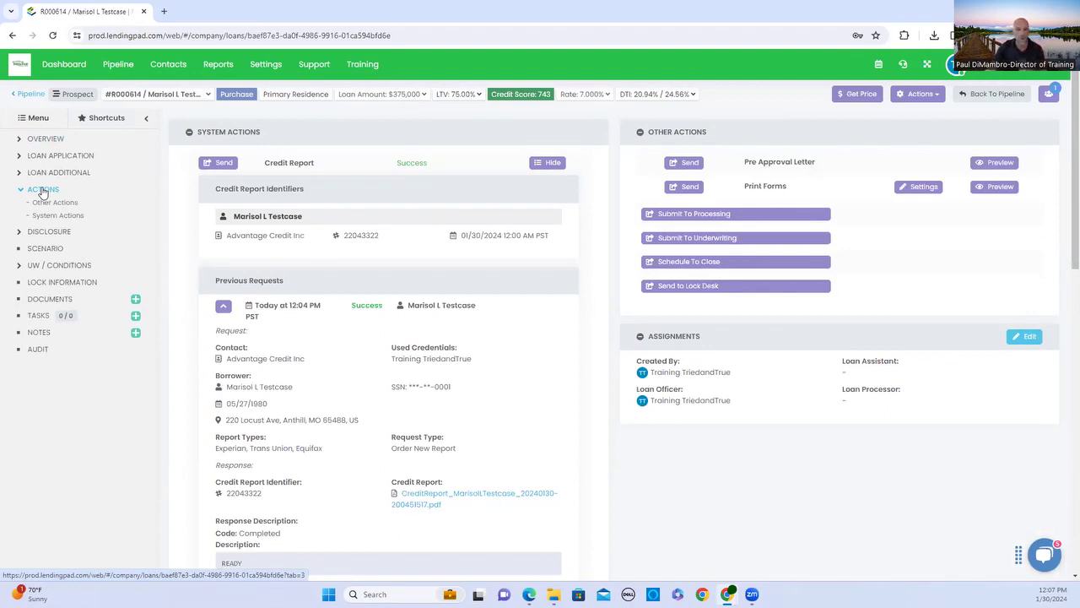
left_click(548, 163)
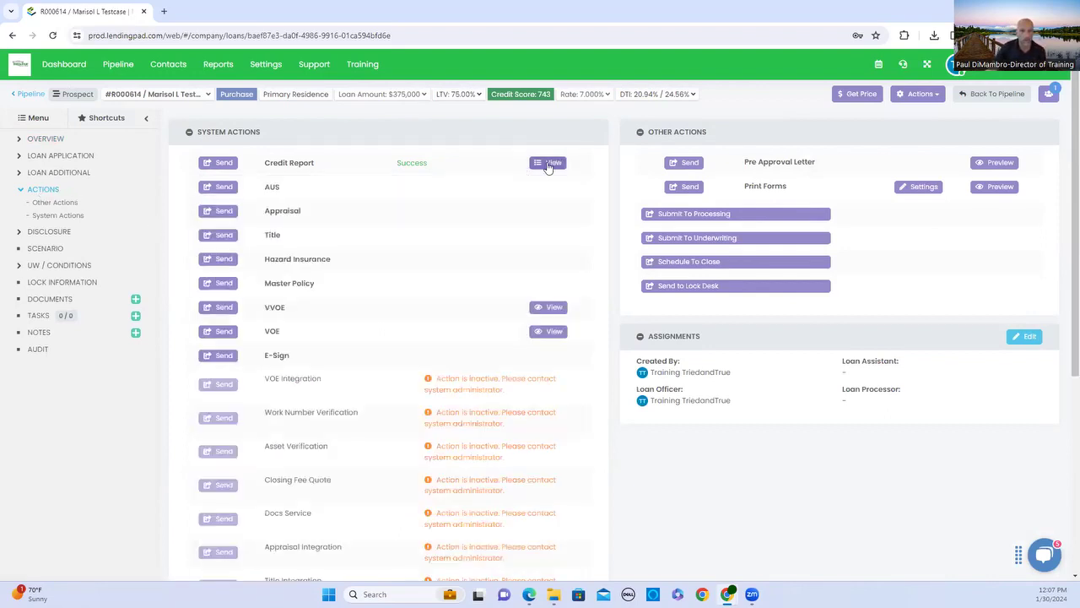
left_click(224, 188)
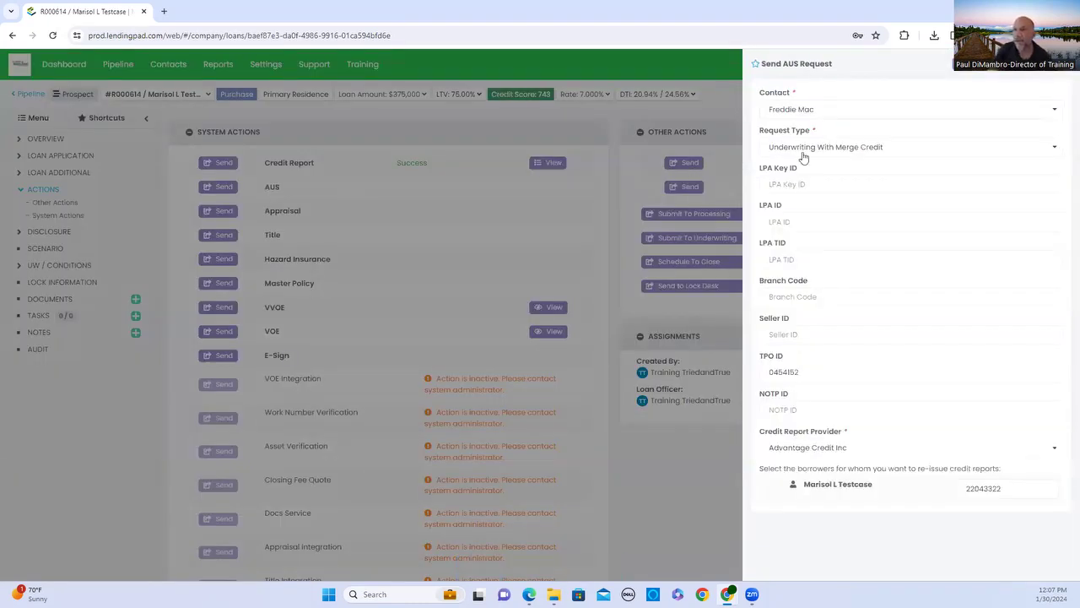
left_click(849, 120)
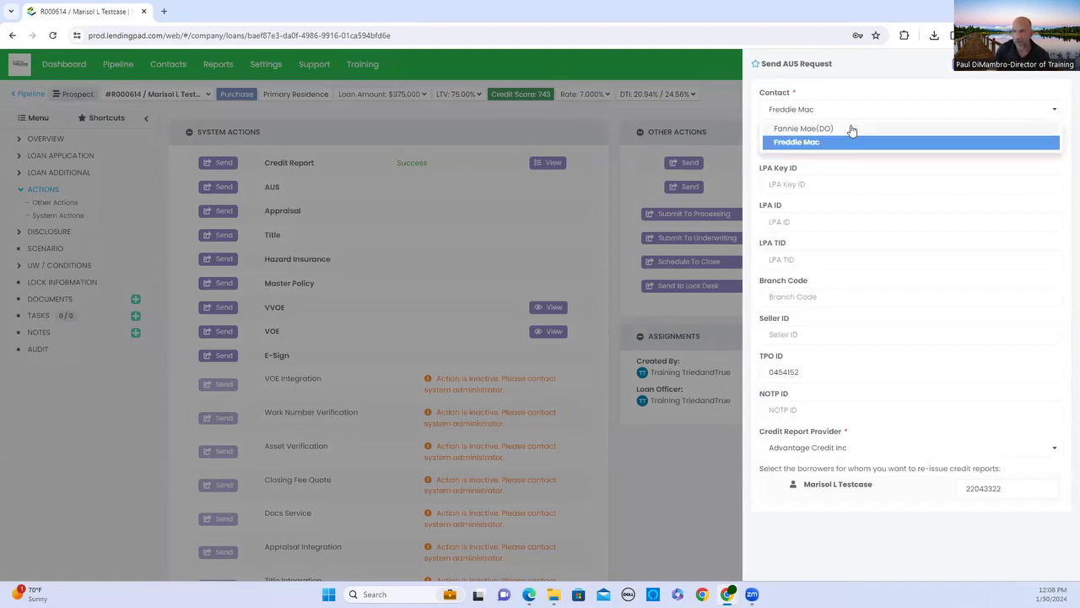
left_click(851, 129)
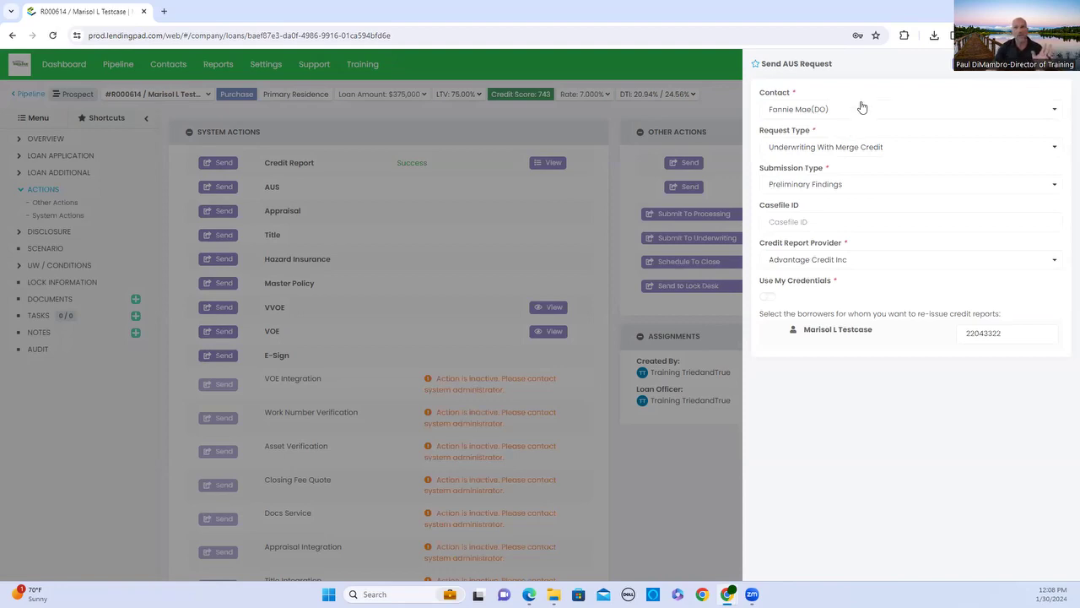
Send the Fannie Mae(DO) AUS request with Use My Credentials switched on.
left_click(864, 115)
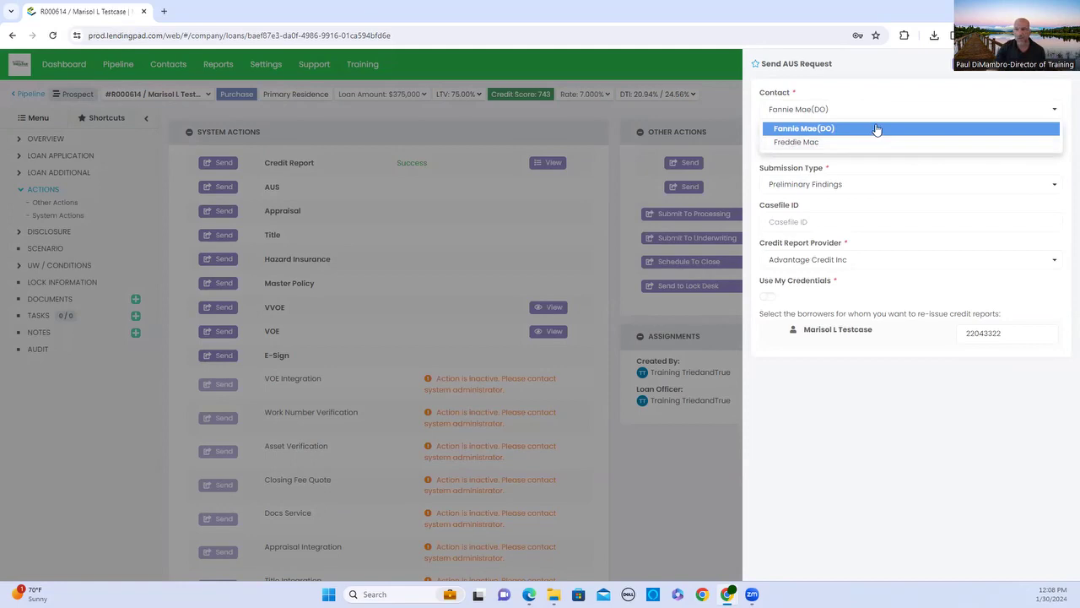
left_click(876, 129)
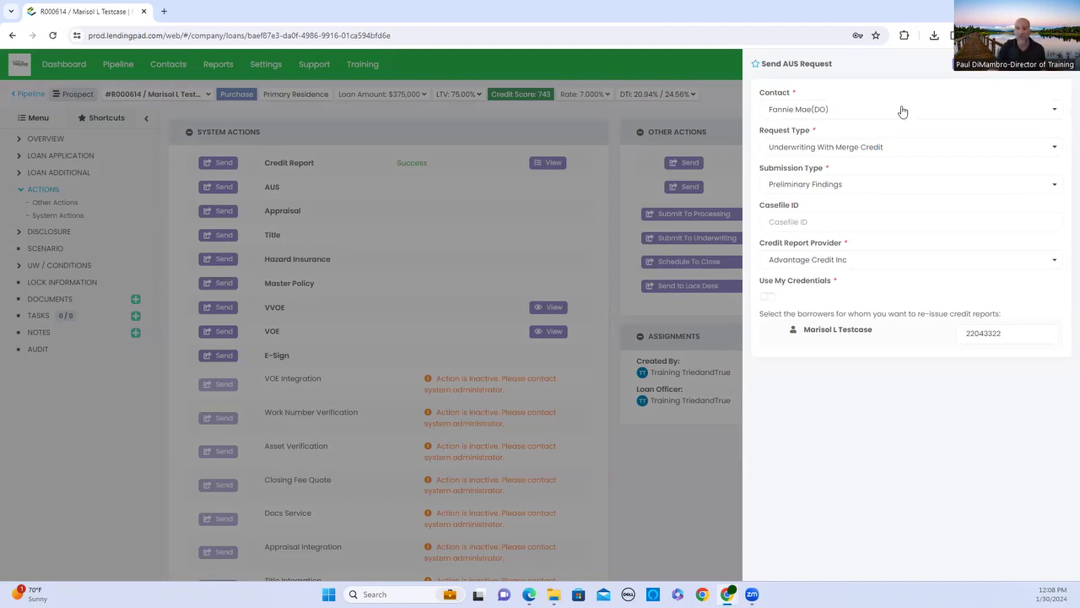
left_click(893, 112)
left_click(883, 117)
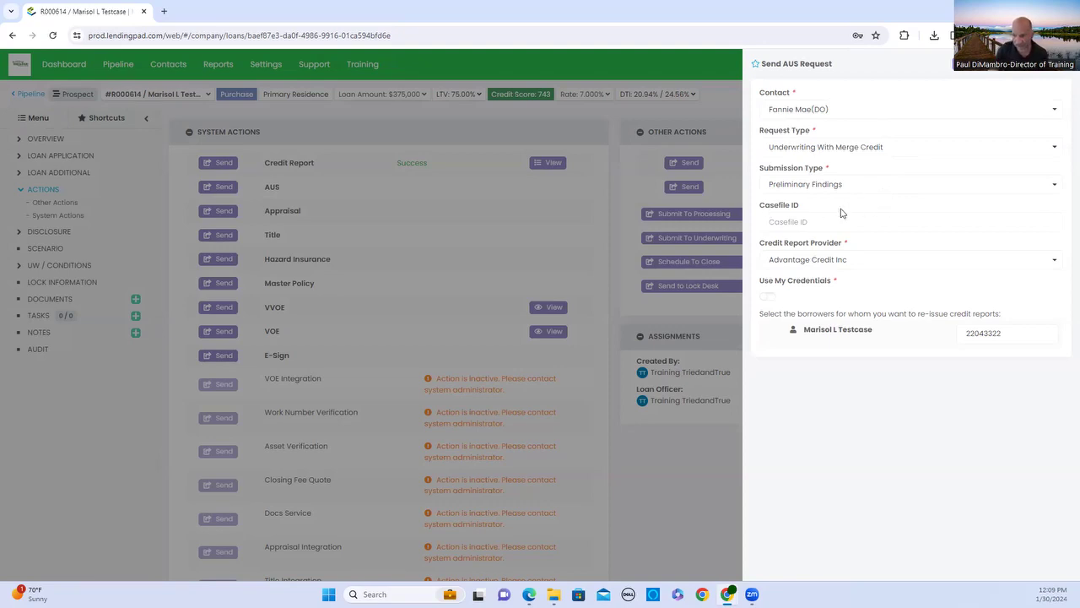
left_click(773, 299)
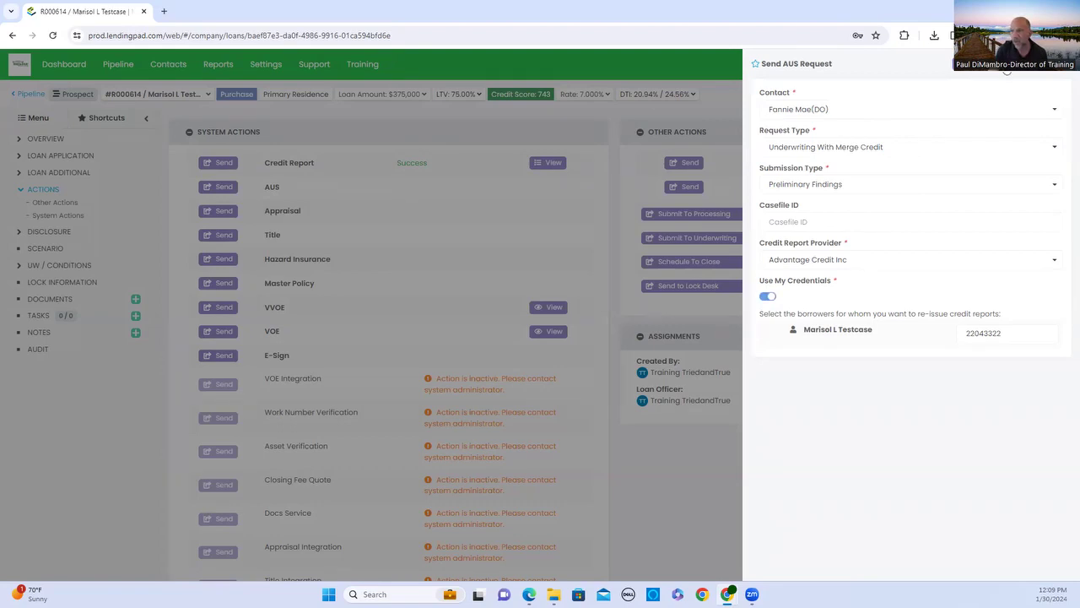
left_click(1007, 72)
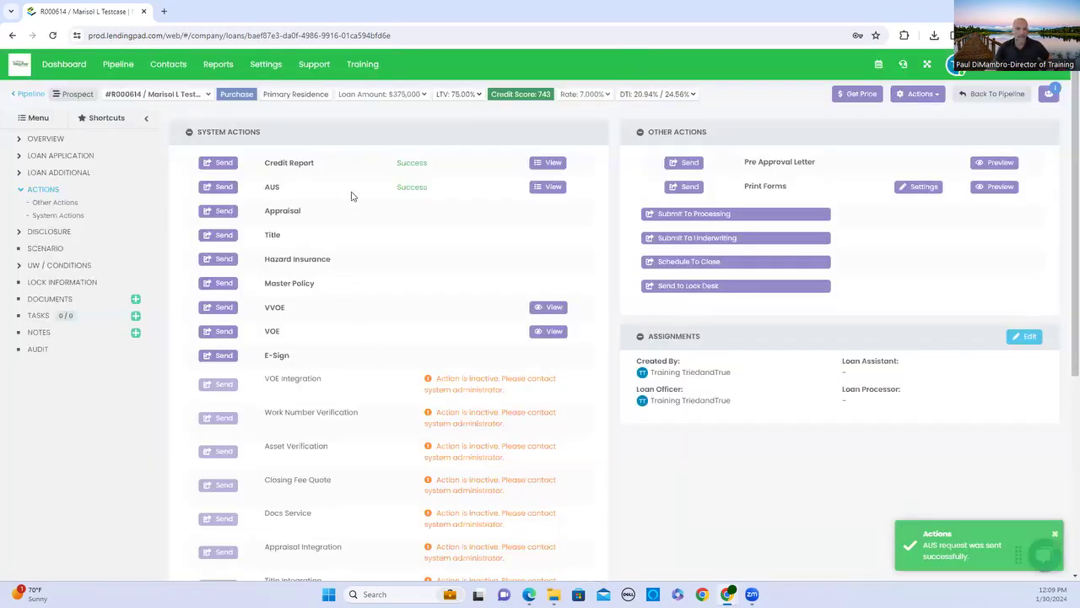
Expand today's AUS entry to see the Successful Completion response and attached findings documents.
left_click(535, 188)
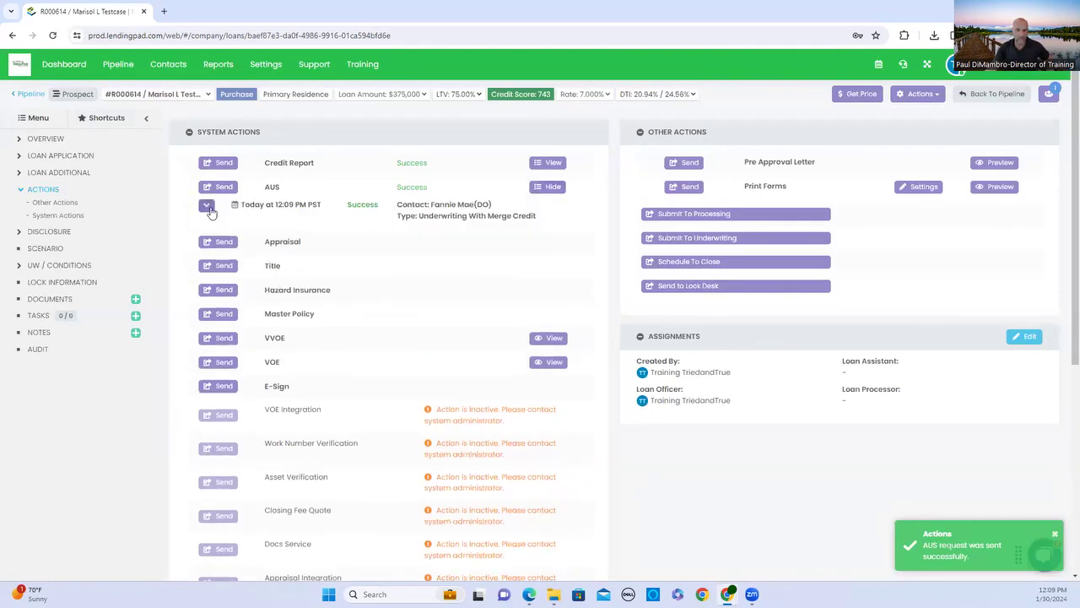
left_click(209, 208)
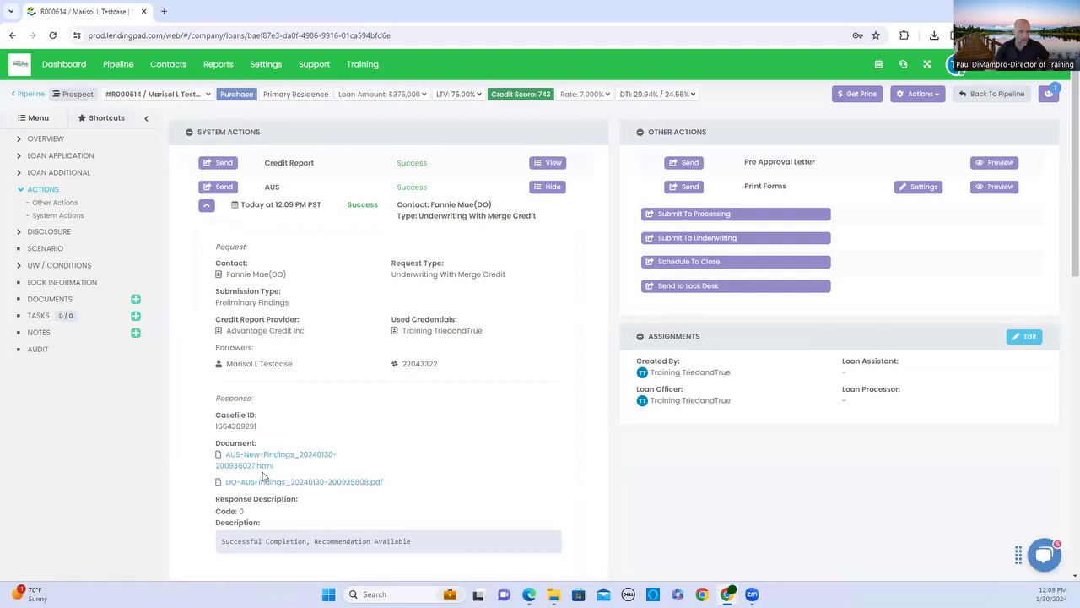
Open the DO-AUSFindings PDF and review its Error recommendation and invalid credit and FICO score versions.
left_click(350, 486)
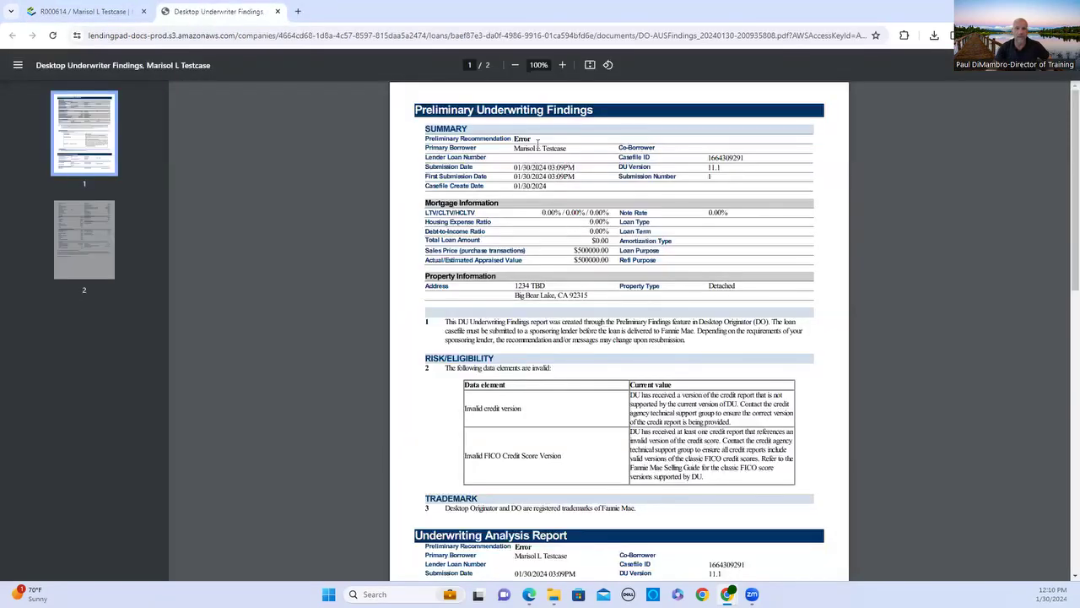
left_click_drag(540, 149, 509, 143)
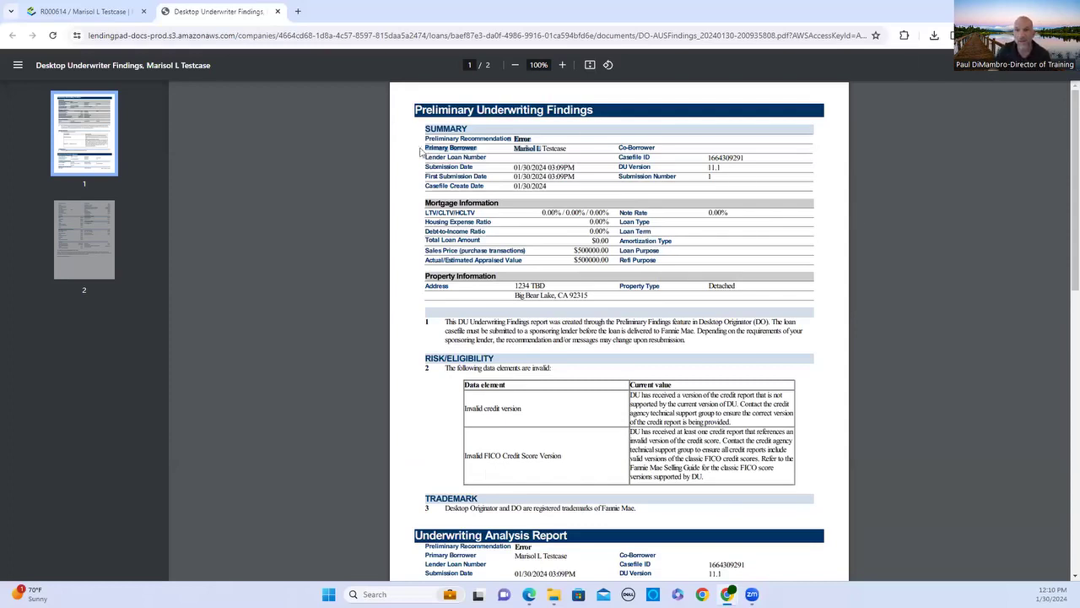
scroll(540, 131, "down", 5)
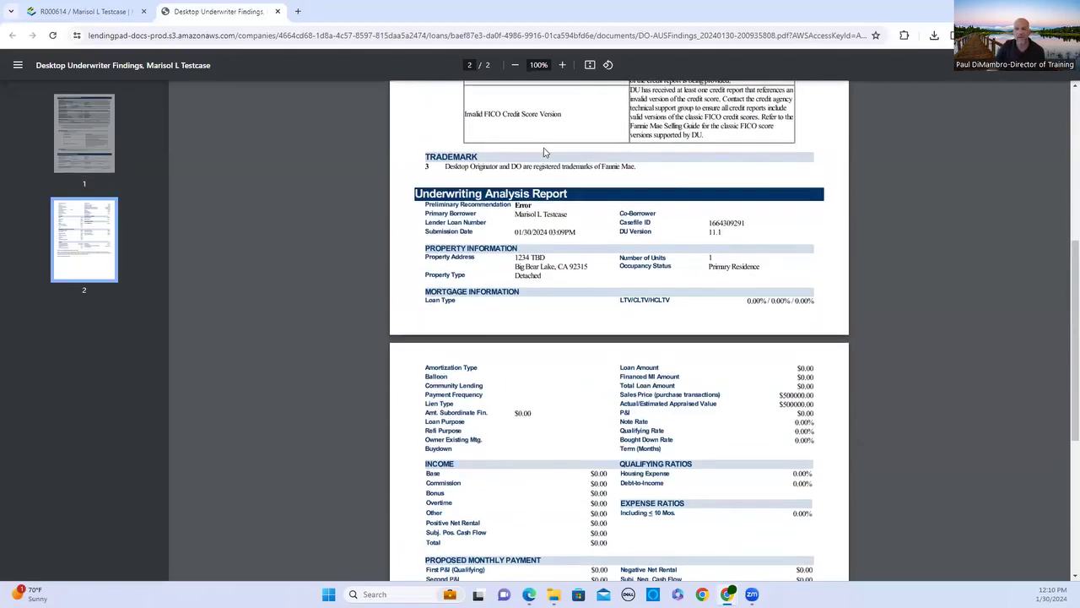
scroll(551, 146, "up", 5)
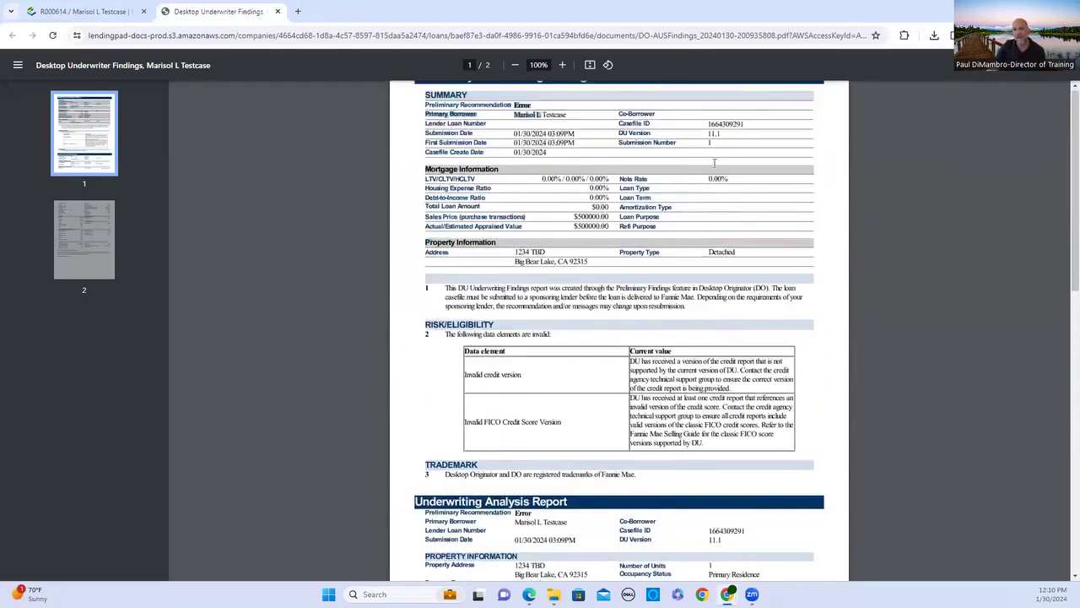
scroll(750, 210, "down", 5)
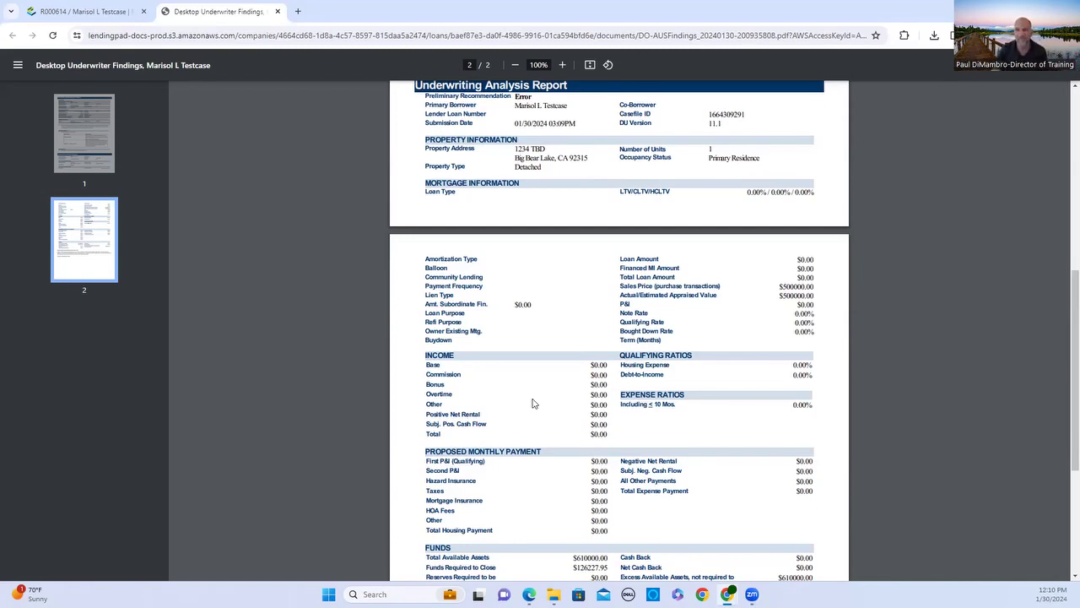
scroll(532, 403, "up", 5)
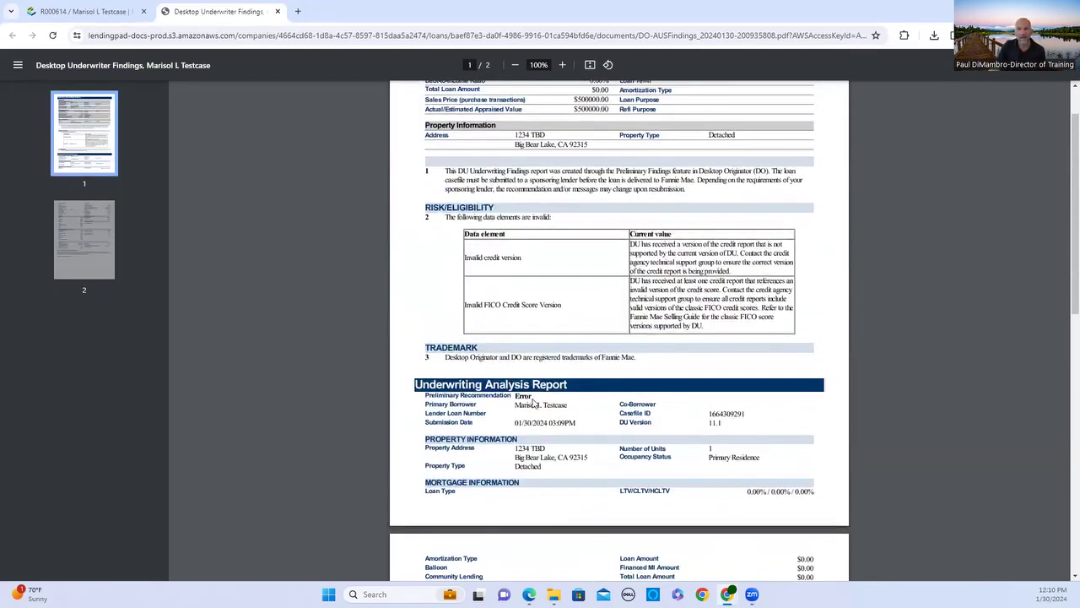
Close the Desktop Underwriter Findings tab and go back to the loan's overview page.
left_click(275, 12)
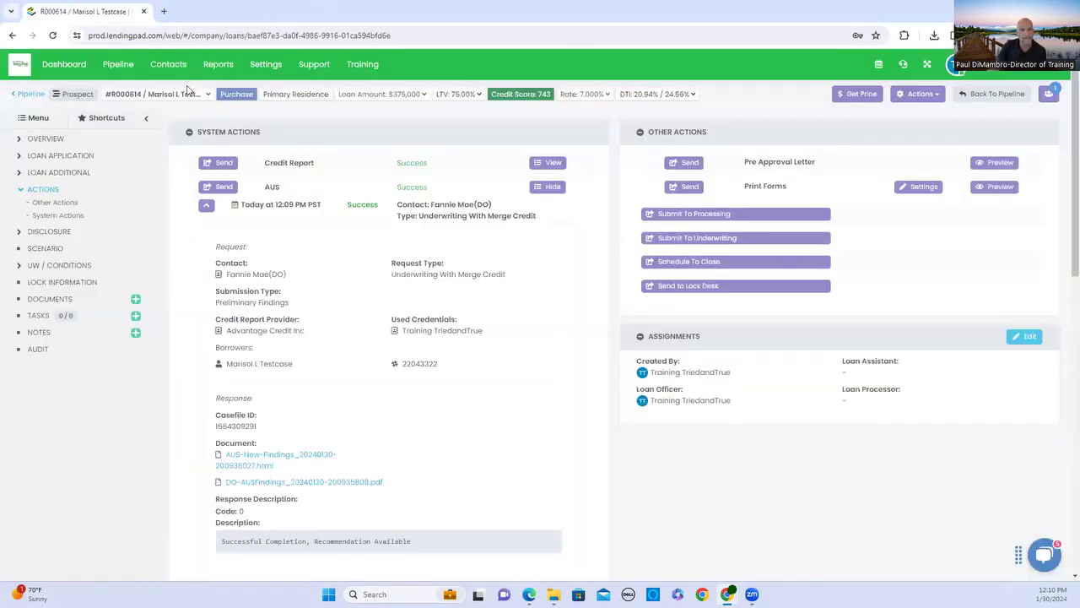
left_click(46, 139)
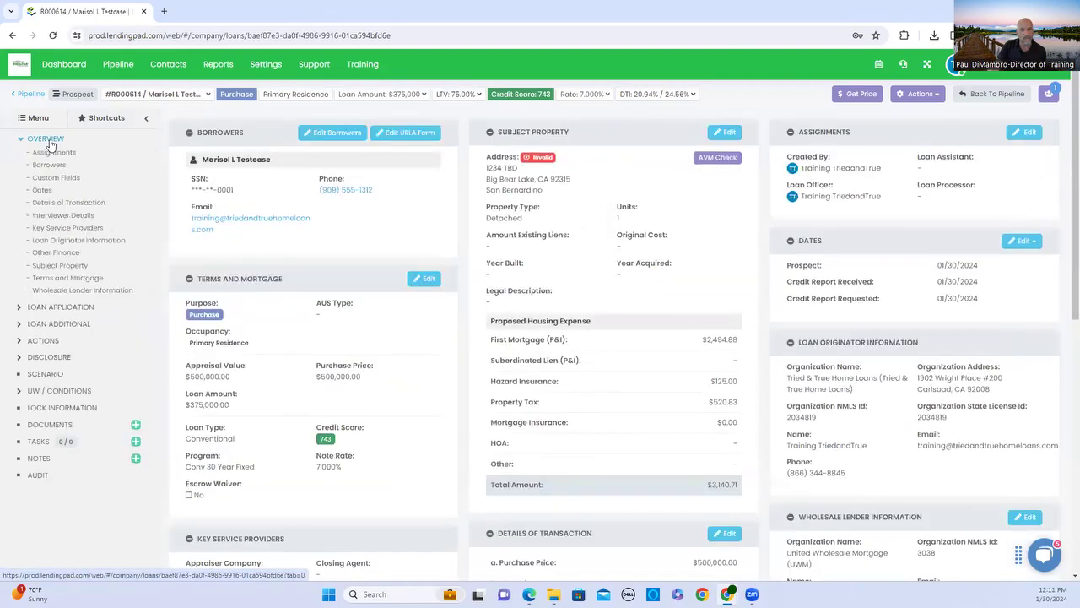